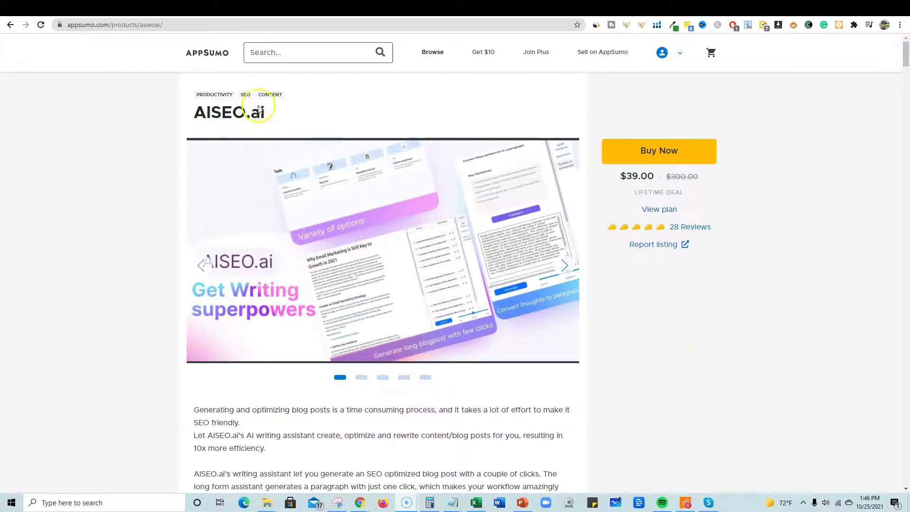
Step: Read through the AISEO.ai product description on its AppSumo deal page, down to the plans and features
left_click_drag(264, 112, 252, 116)
left_click(272, 117)
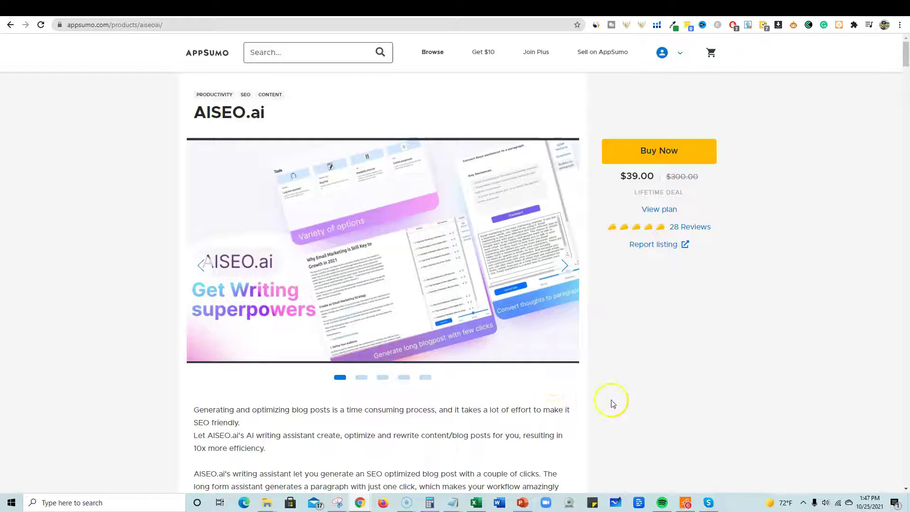
scroll(611, 403, "down", 4)
scroll(621, 396, "down", 2)
scroll(620, 396, "up", 1)
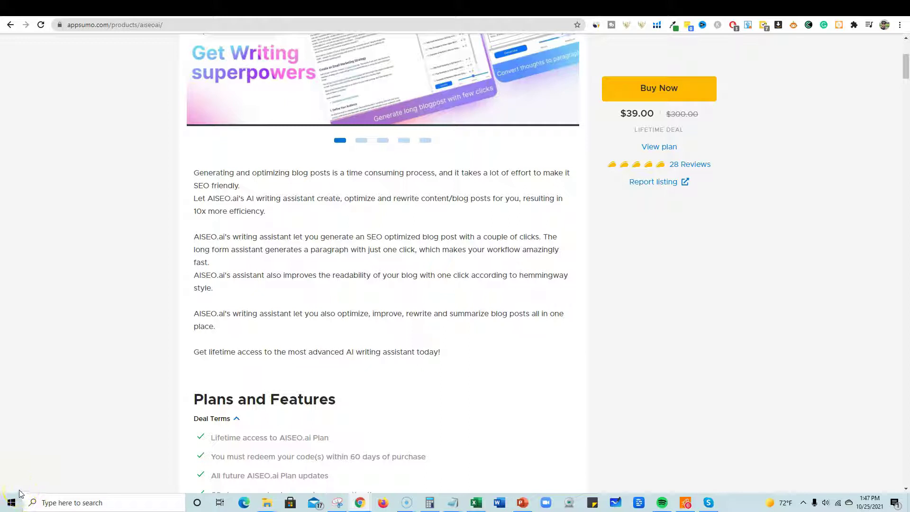
scroll(544, 301, "down", 3)
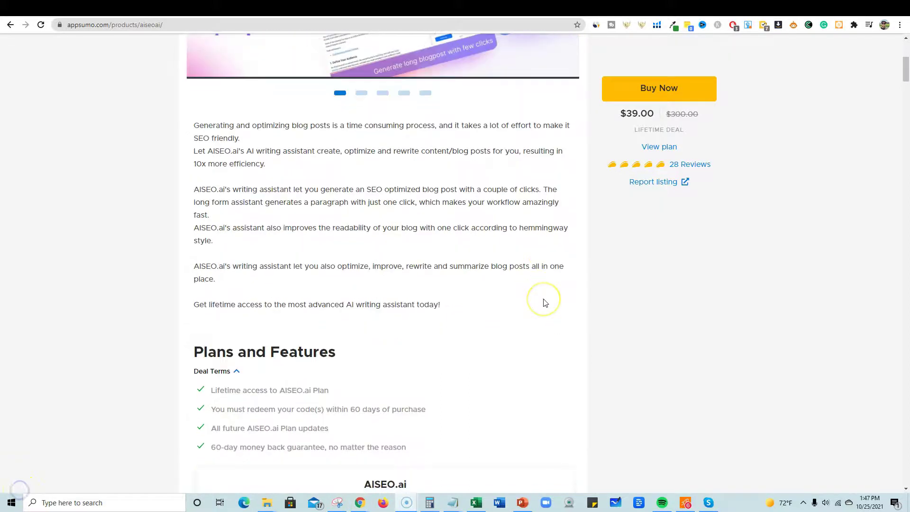
scroll(544, 301, "up", 6)
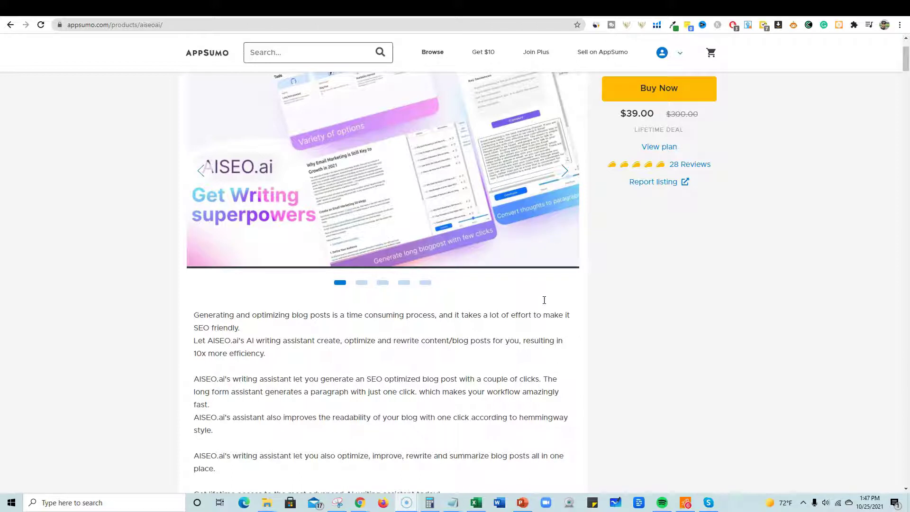
left_click(624, 115)
scroll(507, 336, "down", 2)
scroll(505, 337, "down", 3)
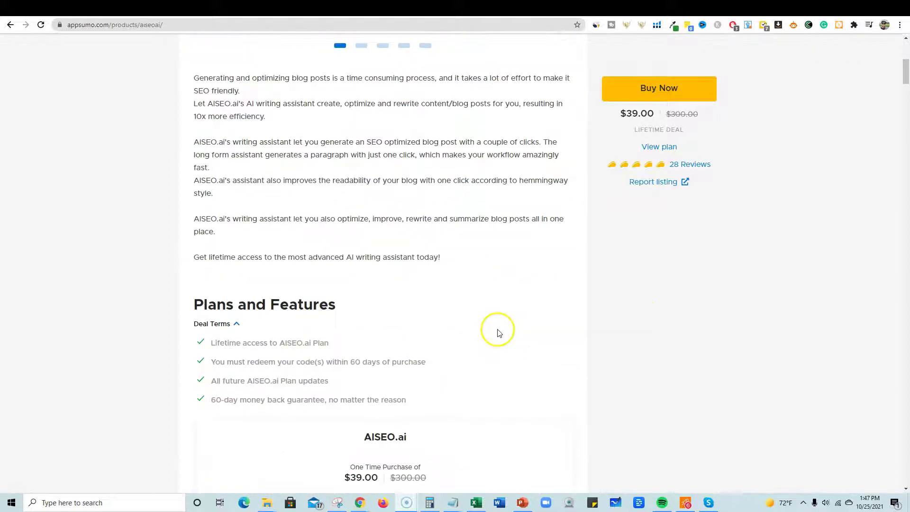
scroll(365, 314, "down", 2)
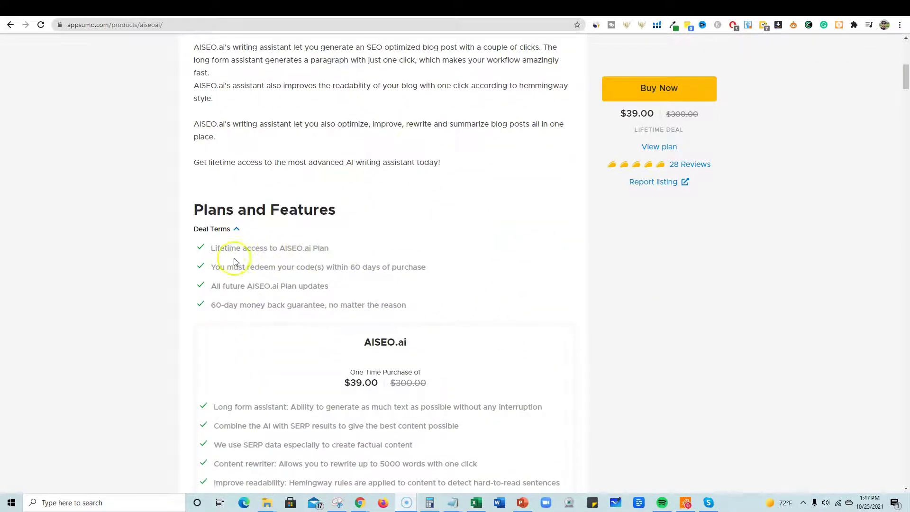
Step: Examine the deal terms and the plan's features for lifetime access, content rewriting, paraphrasing languages and readability improvement
left_click_drag(220, 247, 329, 247)
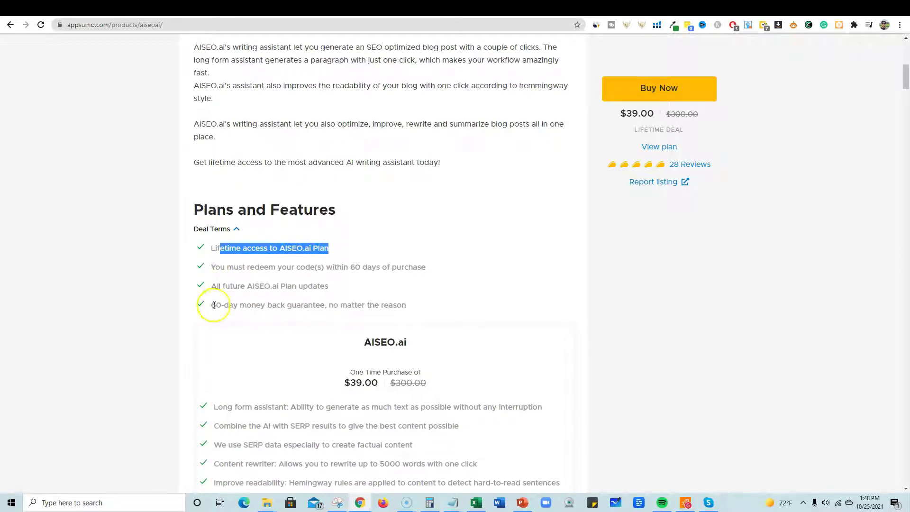
scroll(288, 314, "down", 4)
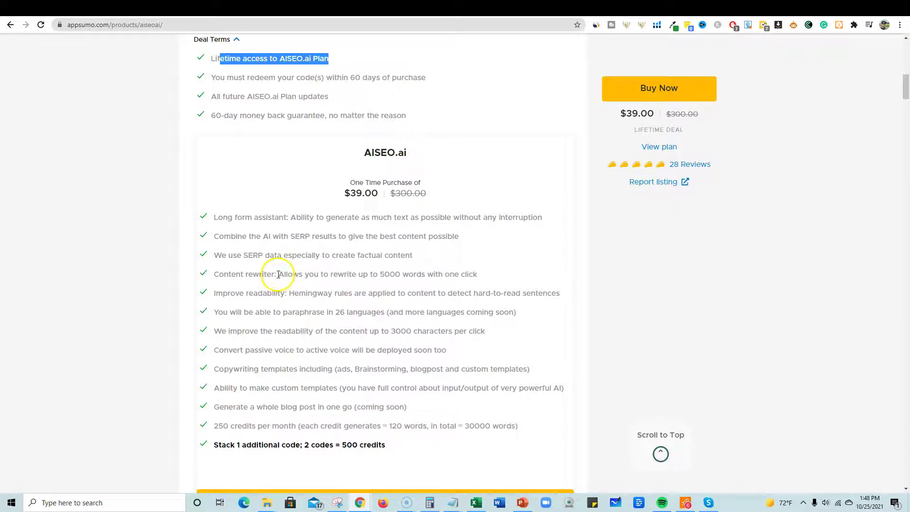
left_click_drag(273, 274, 423, 277)
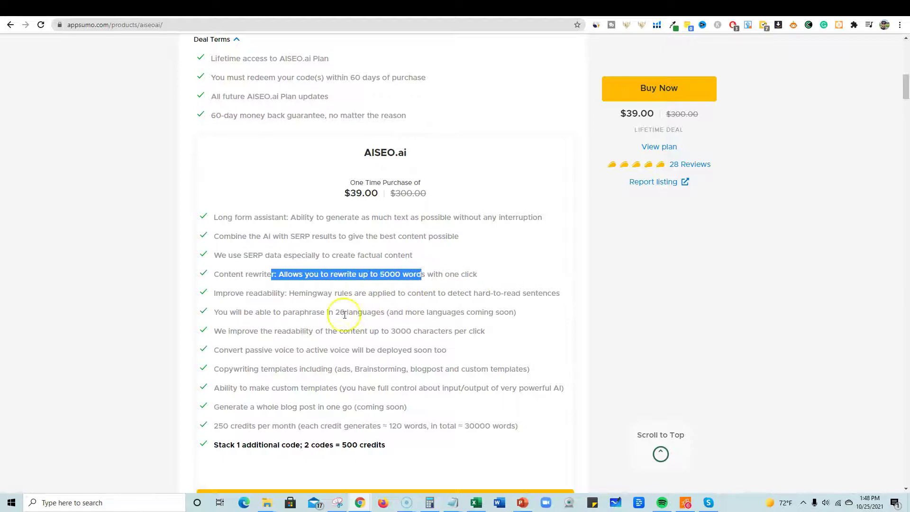
left_click_drag(316, 311, 413, 314)
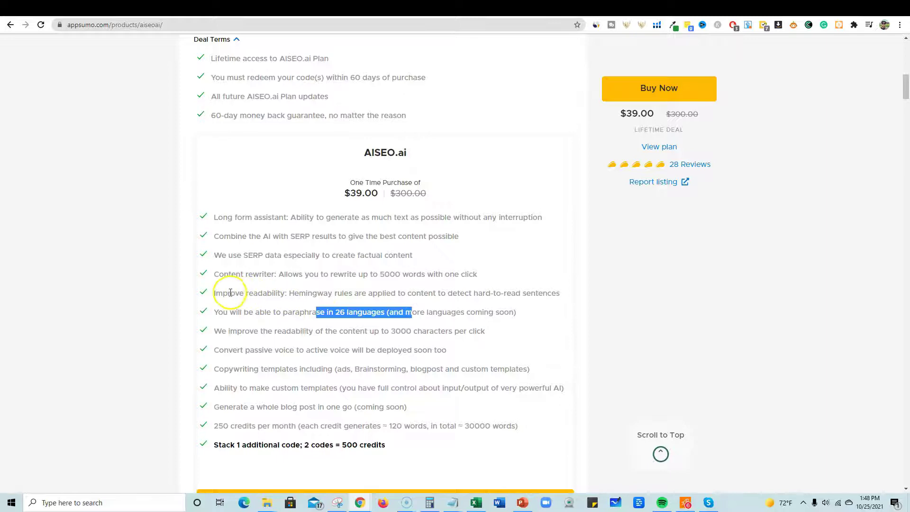
left_click(294, 295)
left_click_drag(294, 295, 517, 303)
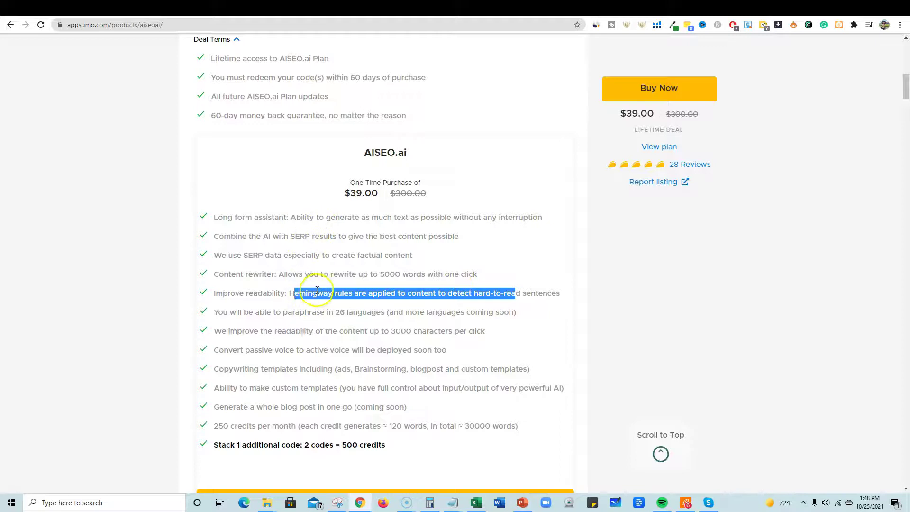
scroll(309, 289, "down", 1)
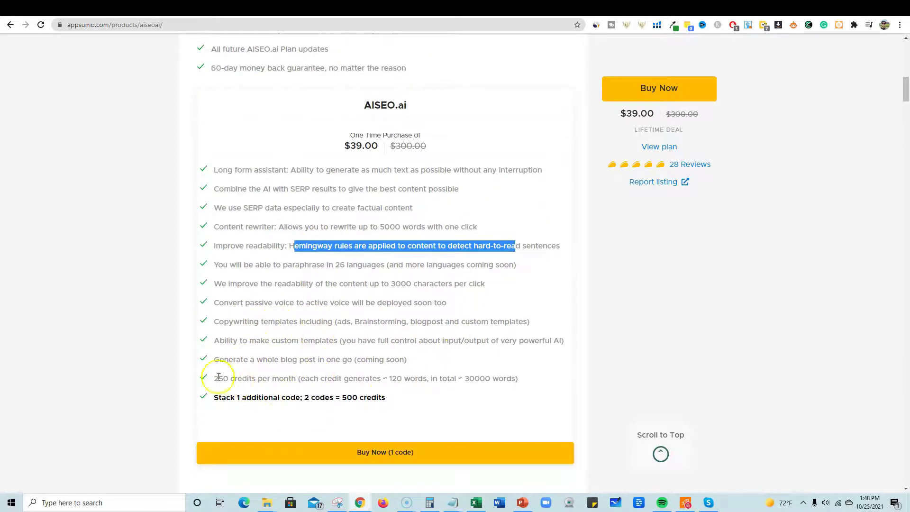
Step: Examine the plan's monthly credits, word allowance and code stacking terms, and skim the reviews and questions below
left_click_drag(214, 379, 519, 382)
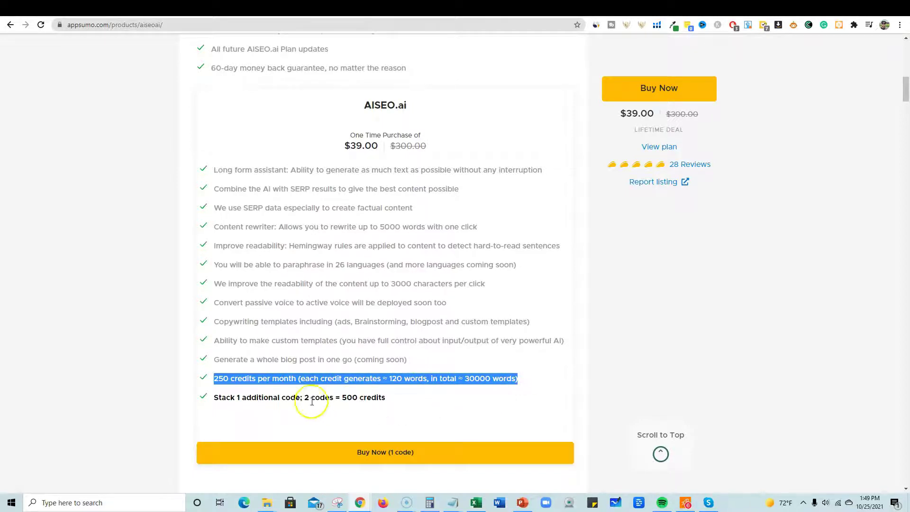
left_click_drag(284, 400, 392, 400)
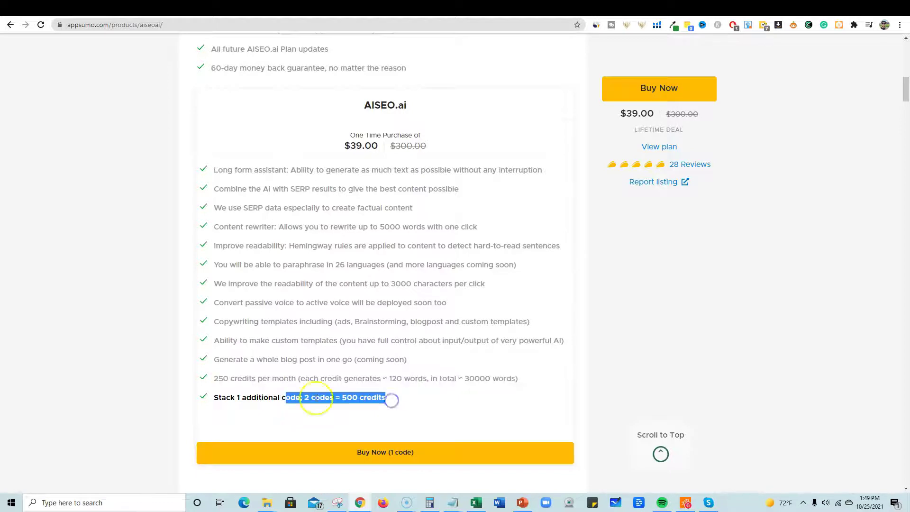
left_click(214, 397)
left_click_drag(214, 396, 398, 395)
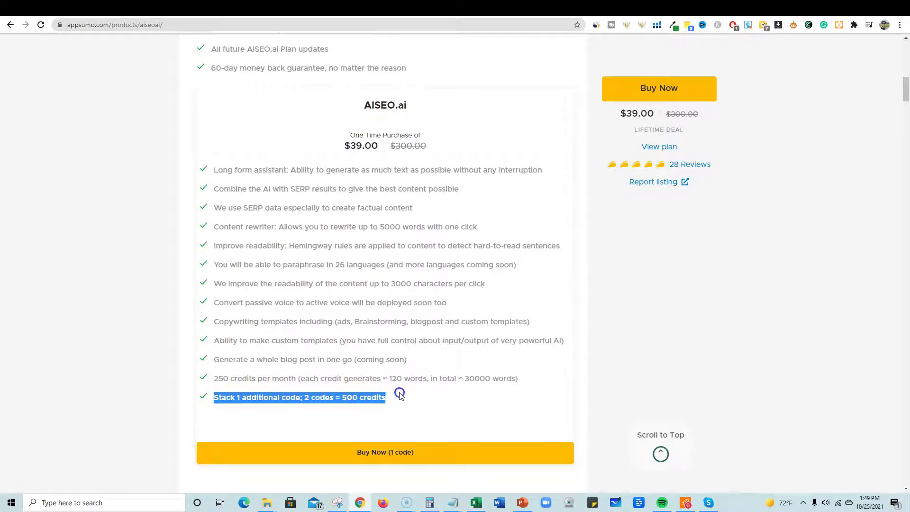
left_click_drag(468, 380, 522, 378)
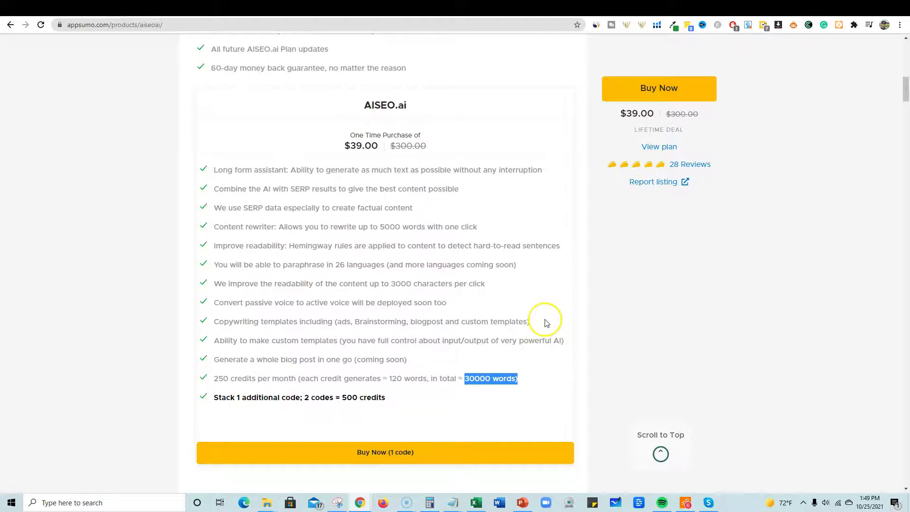
scroll(544, 338, "down", 3)
scroll(544, 341, "down", 3)
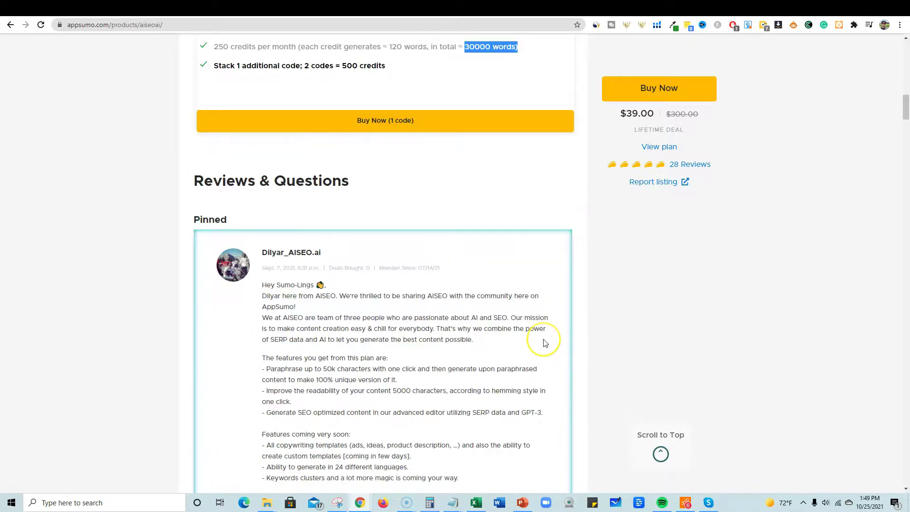
scroll(544, 342, "up", 1)
scroll(544, 342, "down", 4)
scroll(544, 340, "up", 12)
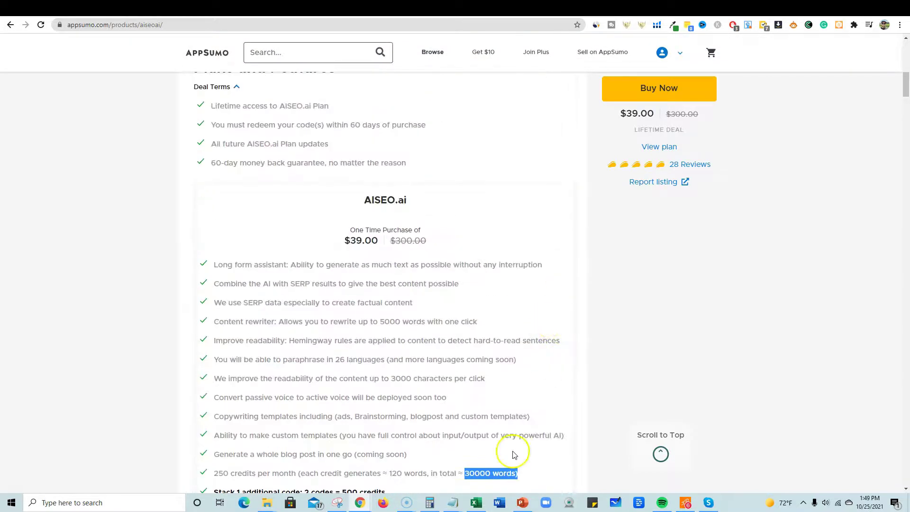
Step: Switch to the AISEO web app, open its LTD Addon plans, and compare the Growth and Scale offers and who they are intended for
left_click(474, 503)
left_click(474, 503)
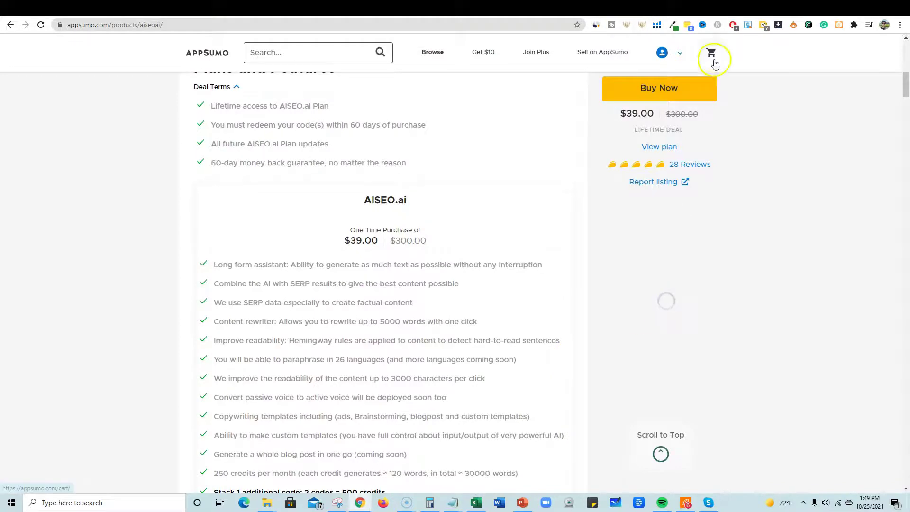
left_click(748, 14)
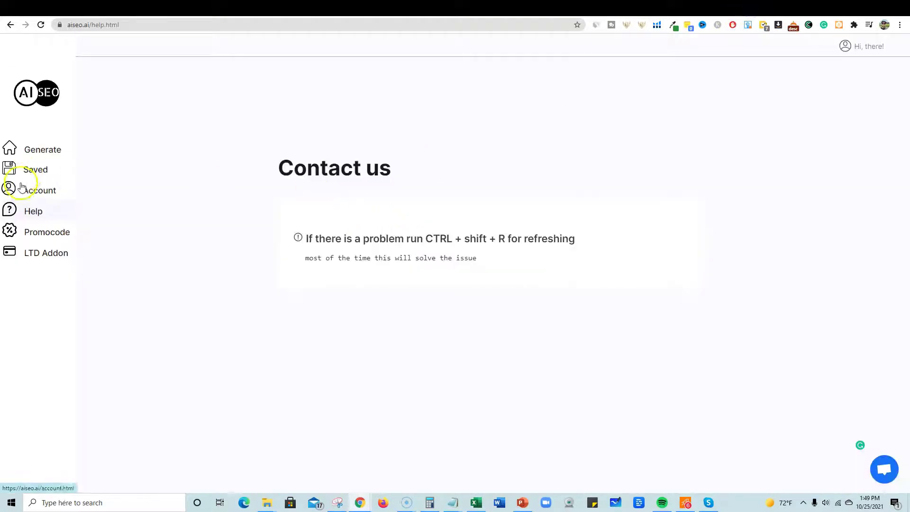
left_click(35, 254)
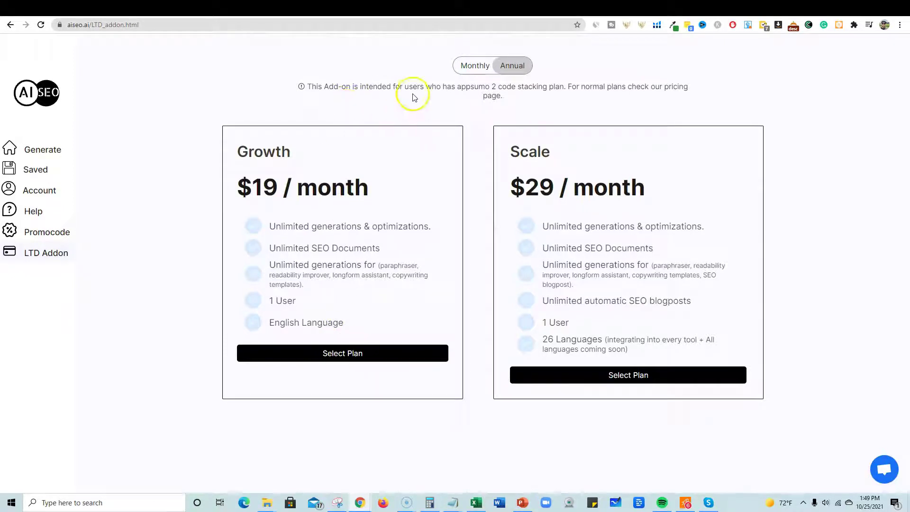
left_click_drag(412, 88, 709, 96)
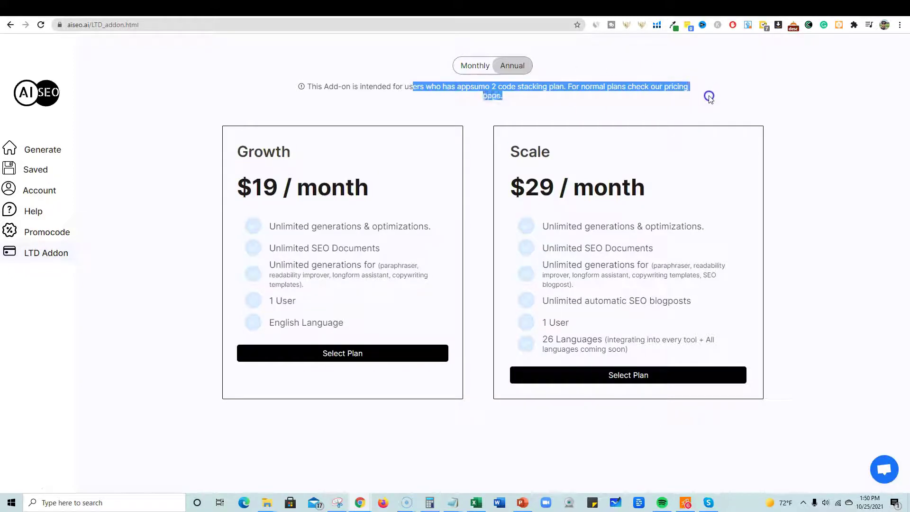
left_click(503, 116)
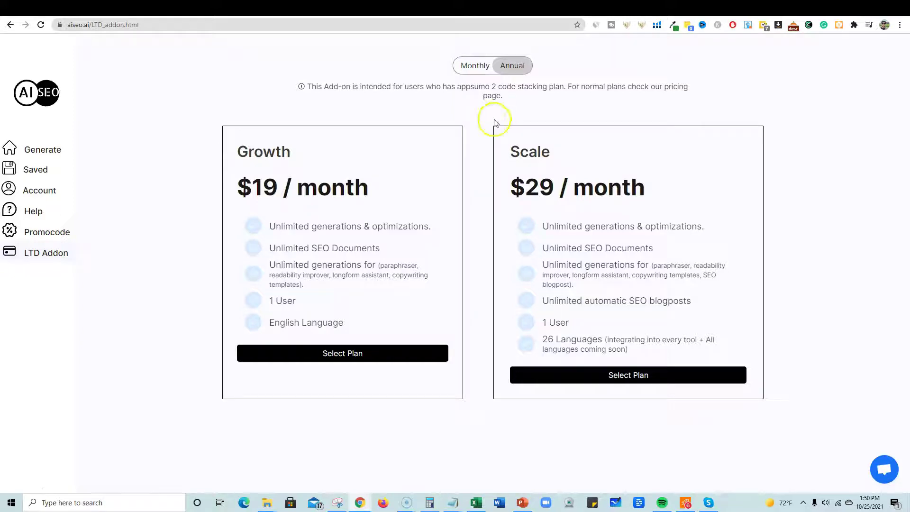
left_click_drag(232, 156, 259, 124)
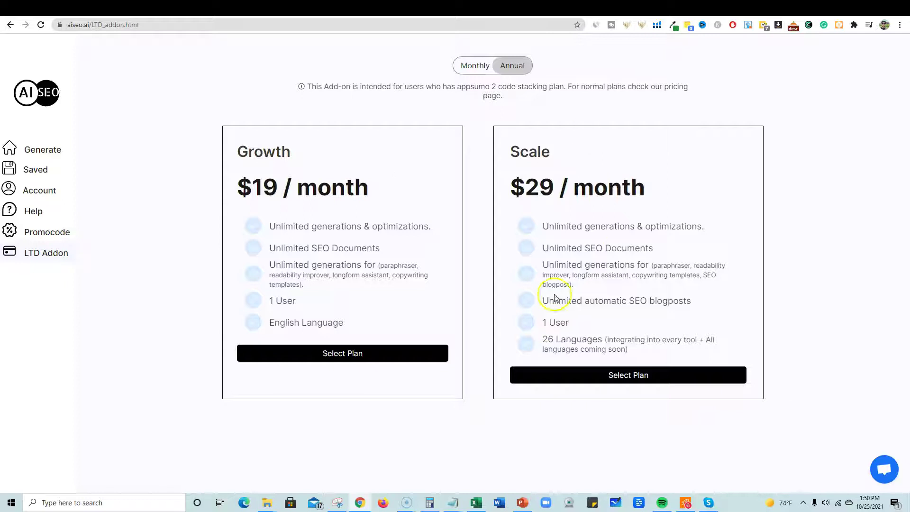
left_click_drag(650, 187, 406, 138)
left_click(335, 105)
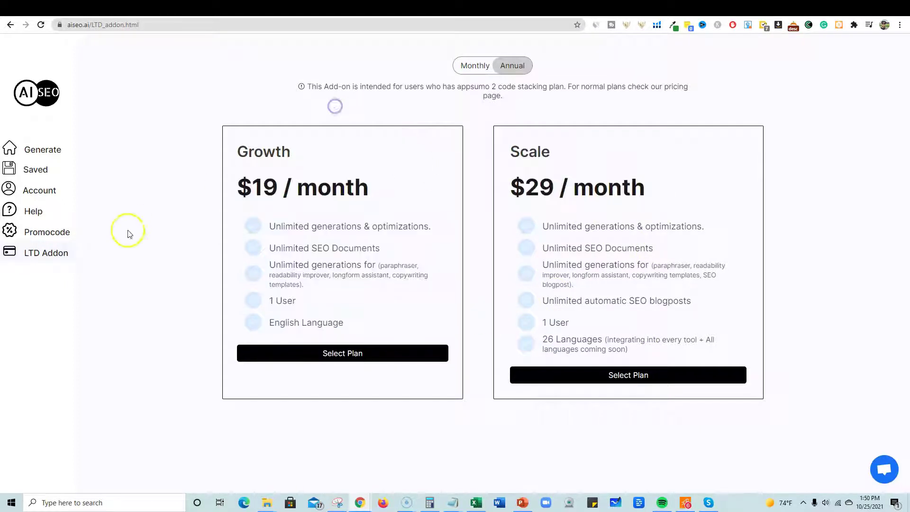
Step: Start a new document in AISEO's Long form assistant with the Blog post workflow and look over its title form
left_click(51, 150)
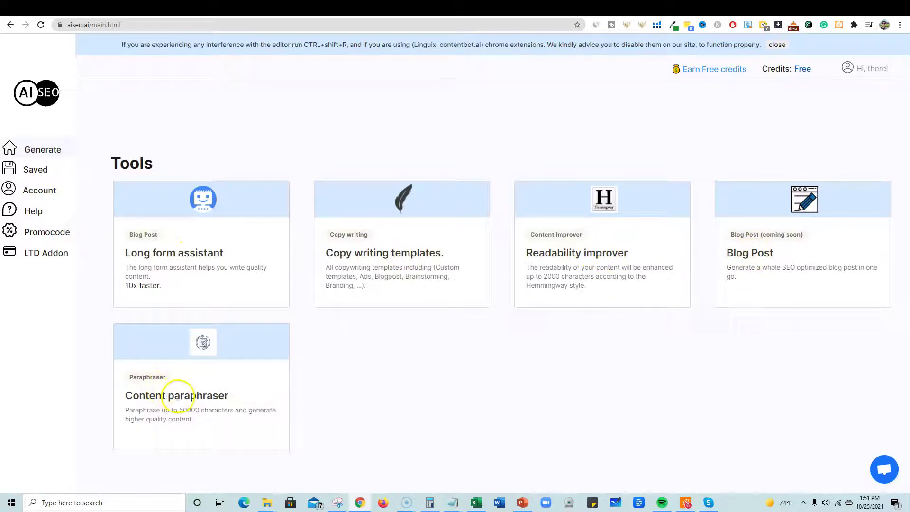
left_click(180, 240)
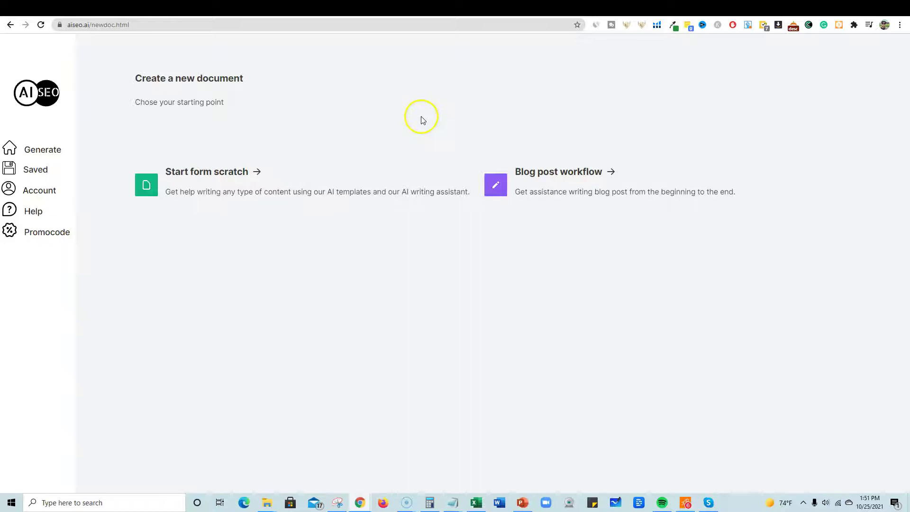
left_click(553, 173)
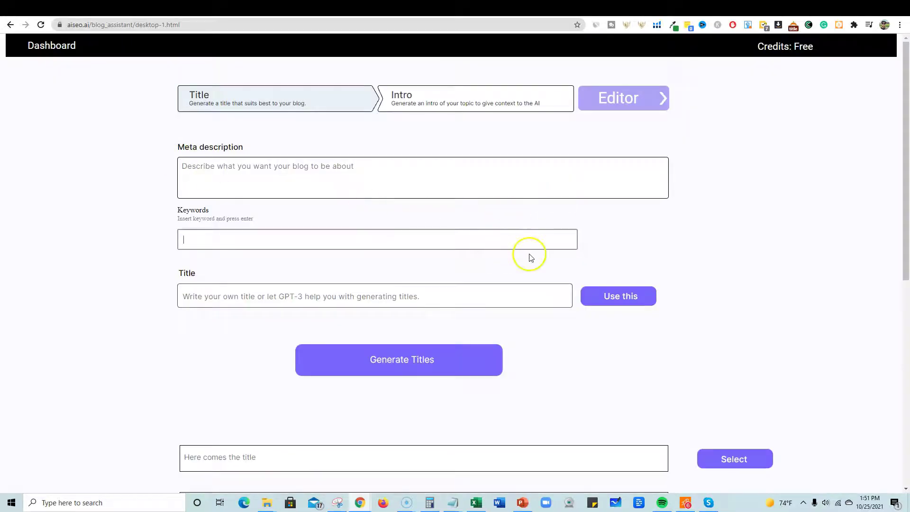
scroll(529, 256, "down", 5)
scroll(530, 257, "down", 3)
scroll(524, 278, "up", 8)
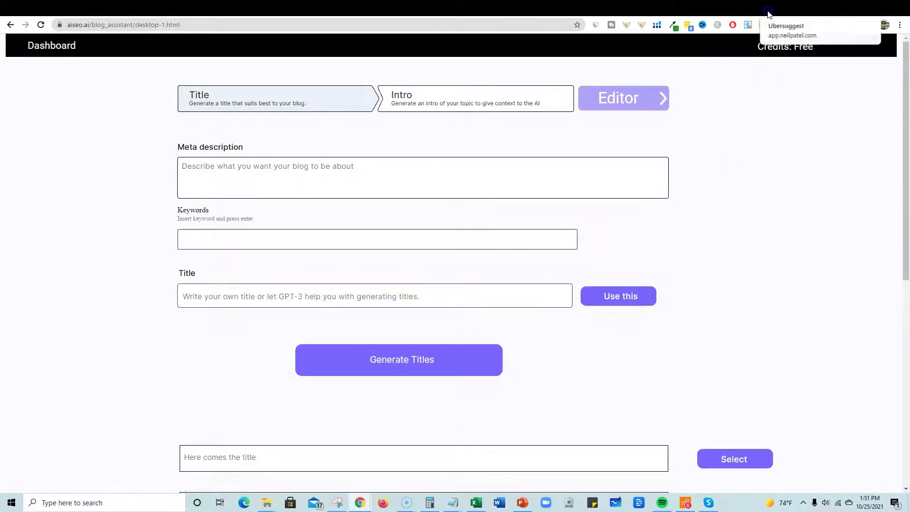
Step: Switch to Ubersuggest, review the keyword overview, and copy the keyword "how to make money online with art"
left_click(768, 13)
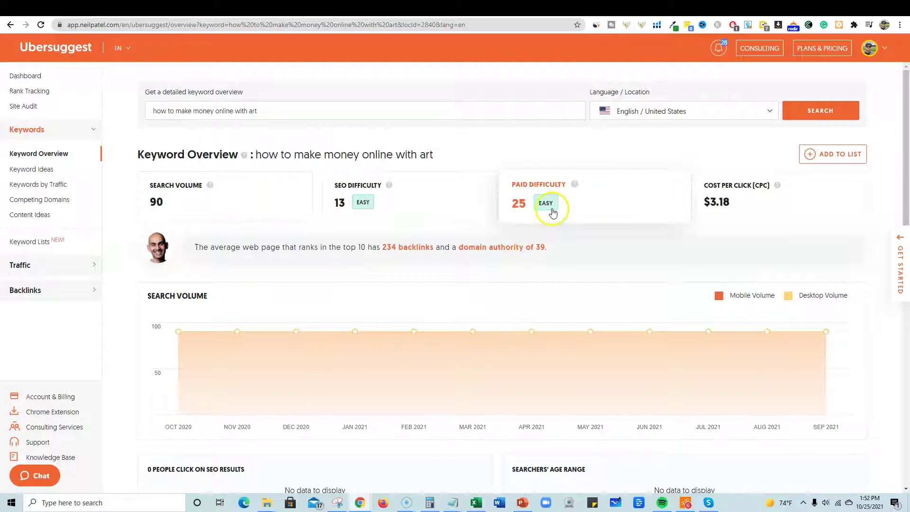
scroll(400, 289, "down", 5)
scroll(400, 279, "up", 5)
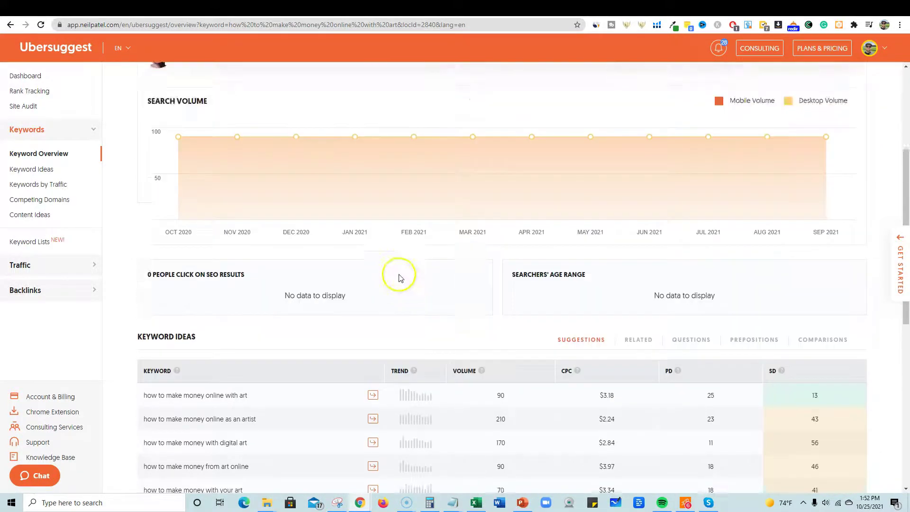
left_click_drag(270, 112, 150, 109)
key("ctrl+c")
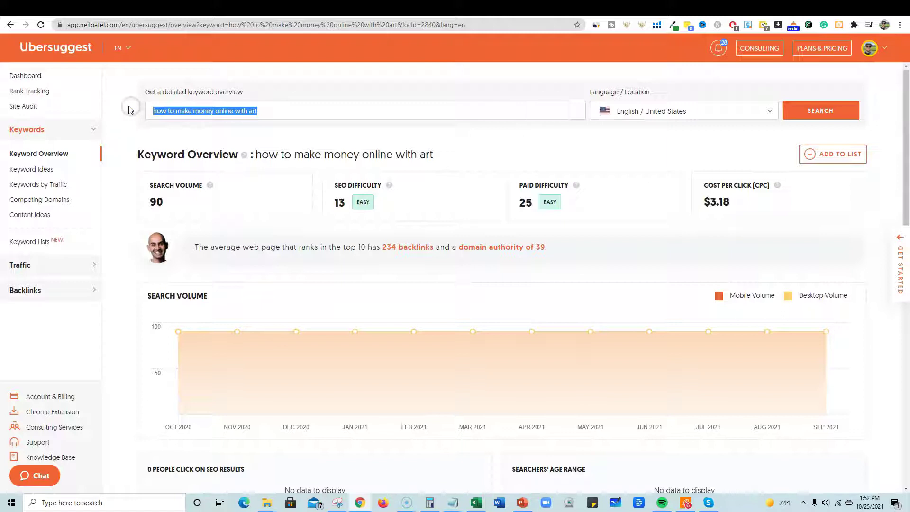
Step: Return to the AISEO blog post workflow and enter "how to make money online with art" as the keyword
left_click(759, 10)
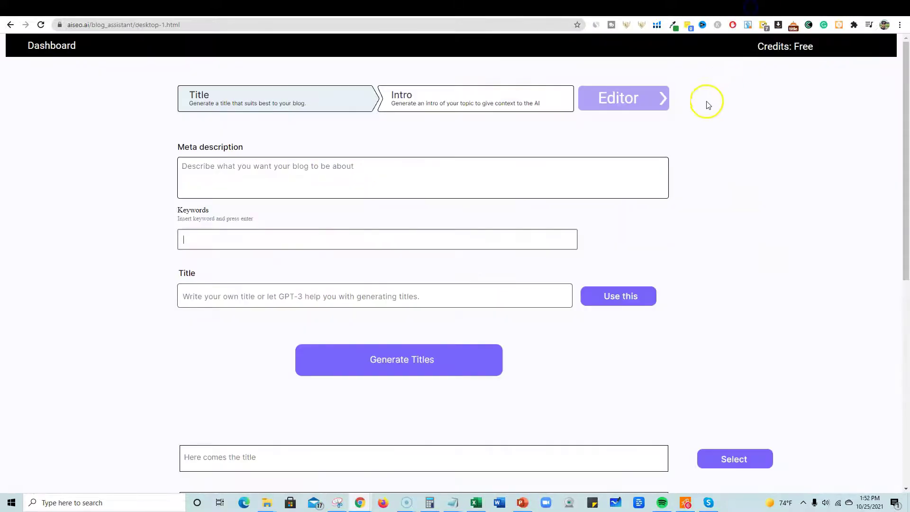
left_click(272, 236)
key("ctrl+v")
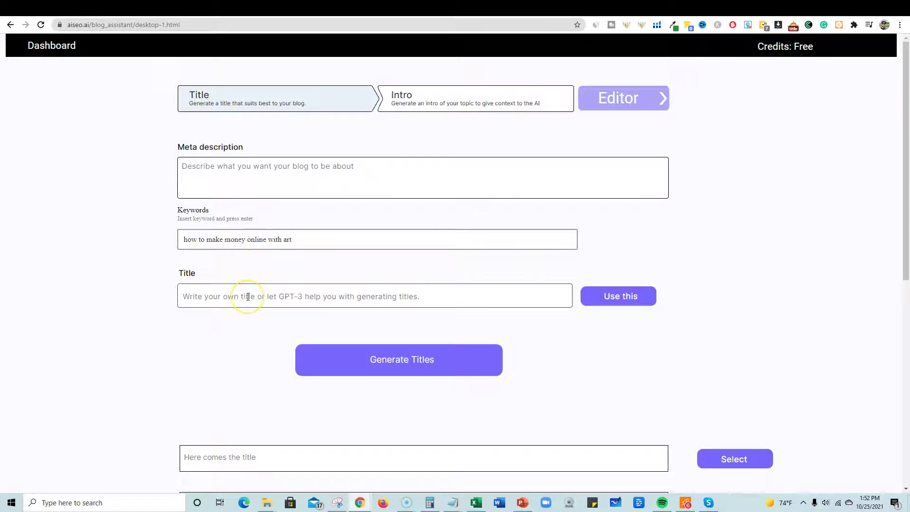
Step: Enter the meta description "write a blog post about how to make money online with art. Include different methods for making money with your art online."
left_click(246, 174)
type("W")
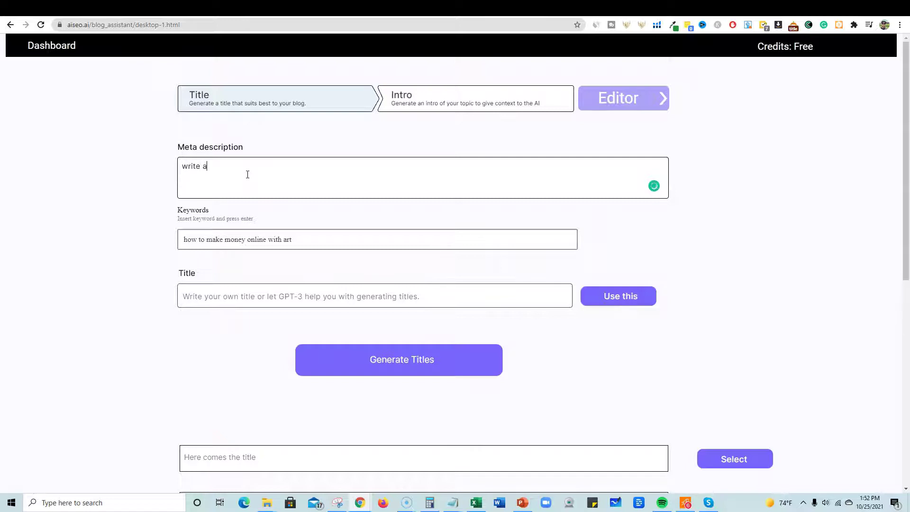
type("rite a blog post about how to make money online with art")
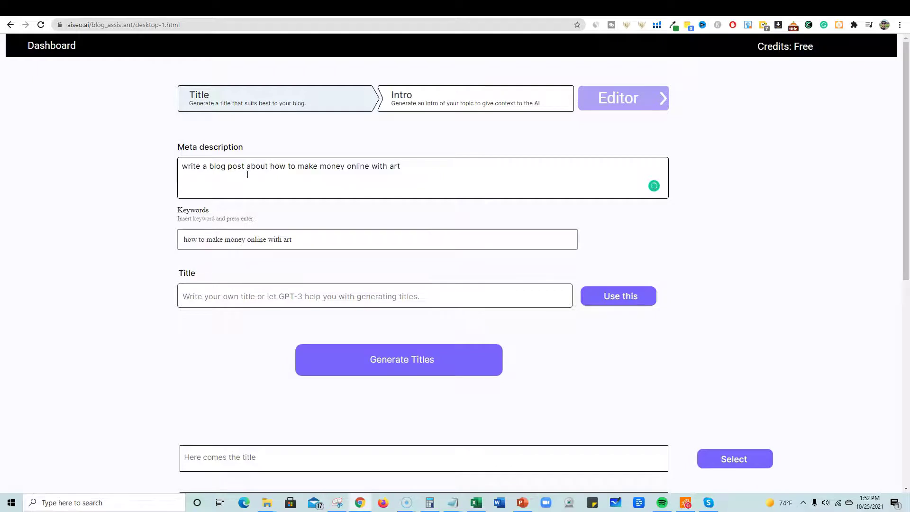
type(". Include different methods")
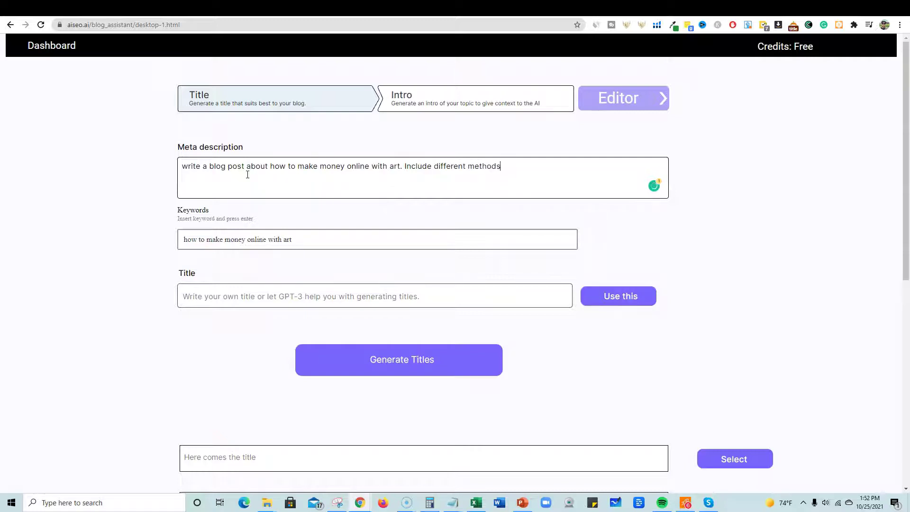
type(" for making money with your art online")
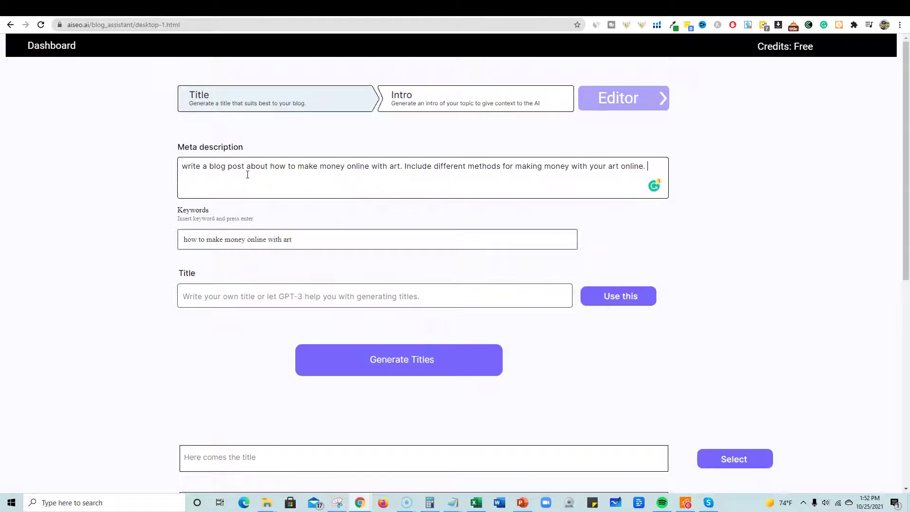
type(". Ment")
key("BackSpace")
key("BackSpace")
key("BackSpace")
key("BackSpace")
key("BackSpace")
Step: Generate title suggestions, compare them with the keyword, and choose "How to Make Money with Art Online" as the blog post title
left_click(427, 362)
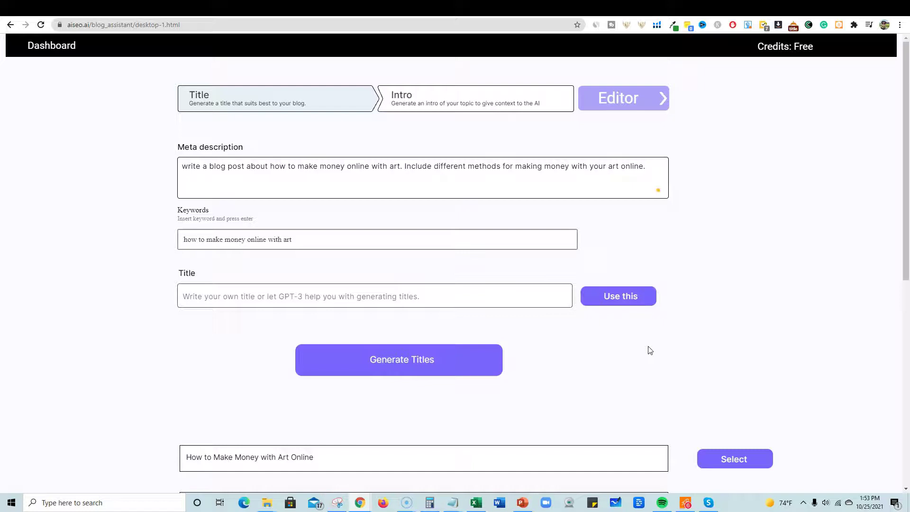
scroll(616, 307, "down", 7)
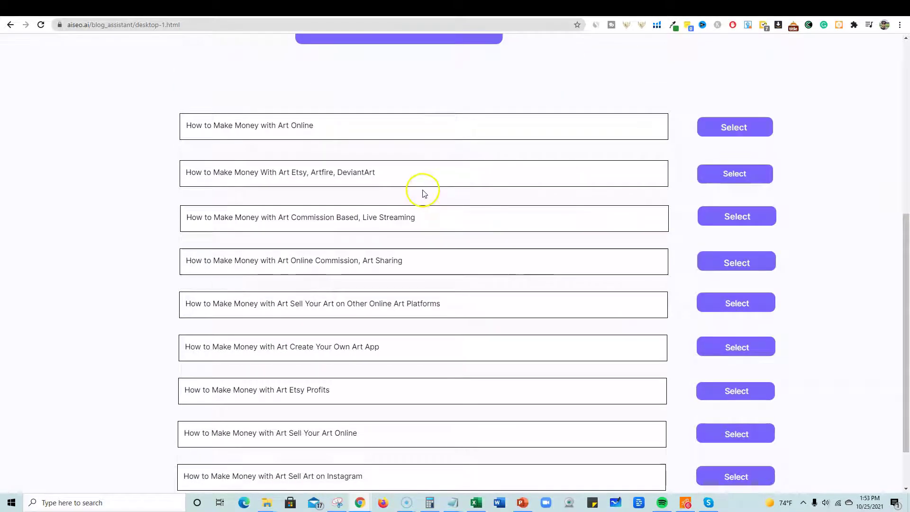
scroll(427, 138, "down", 1)
scroll(417, 161, "up", 5)
scroll(408, 199, "down", 4)
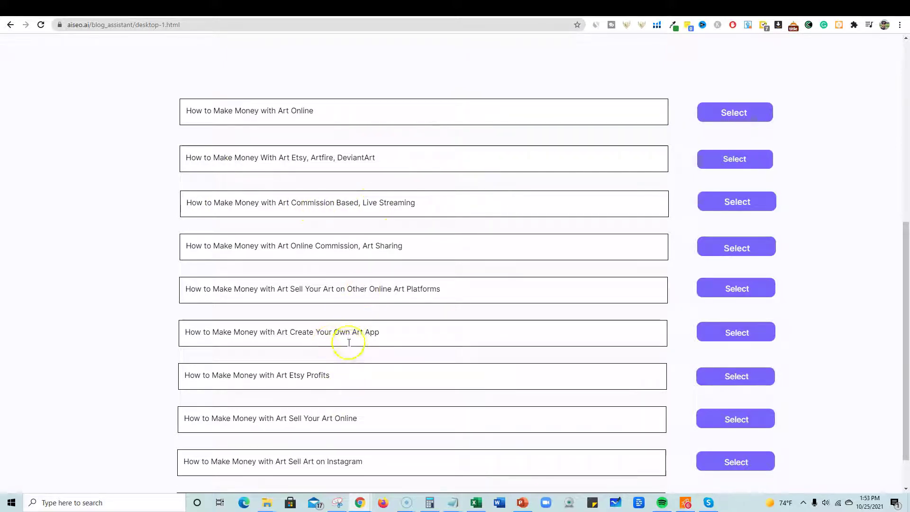
scroll(323, 367, "down", 1)
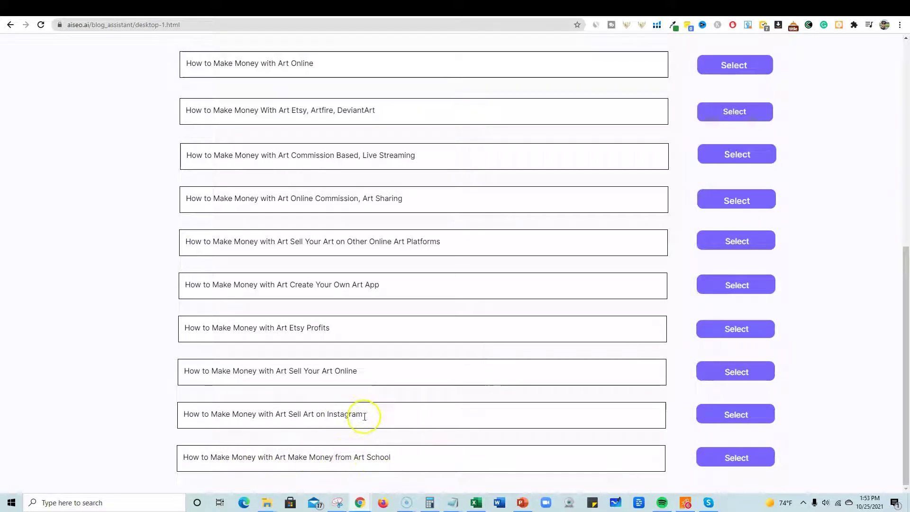
scroll(375, 362, "up", 5)
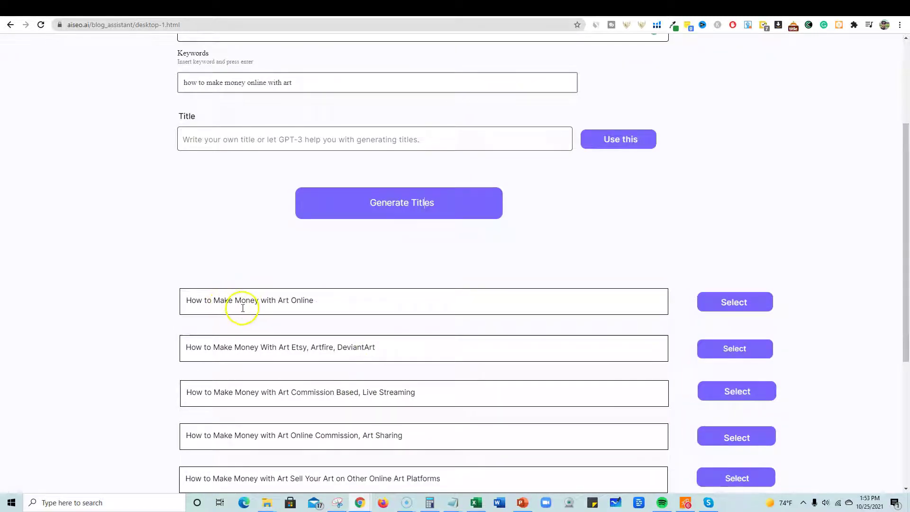
scroll(282, 301, "up", 3)
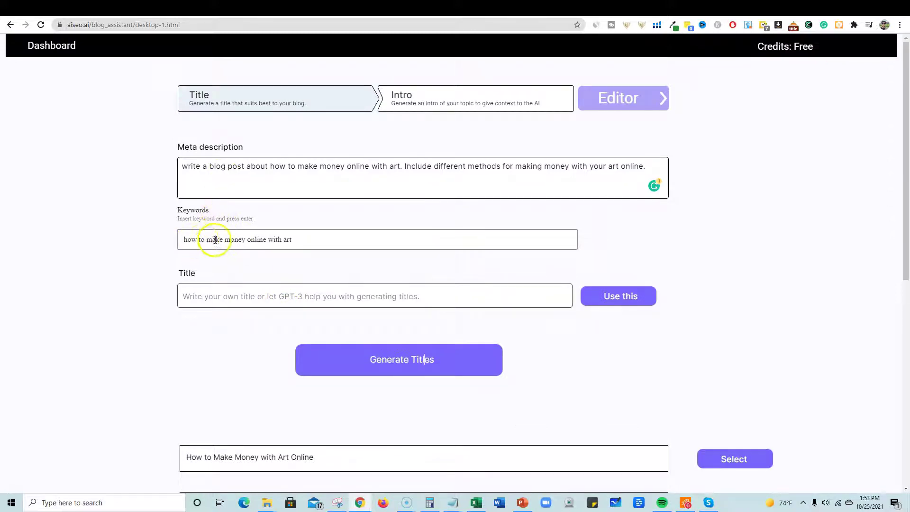
scroll(386, 363, "down", 3)
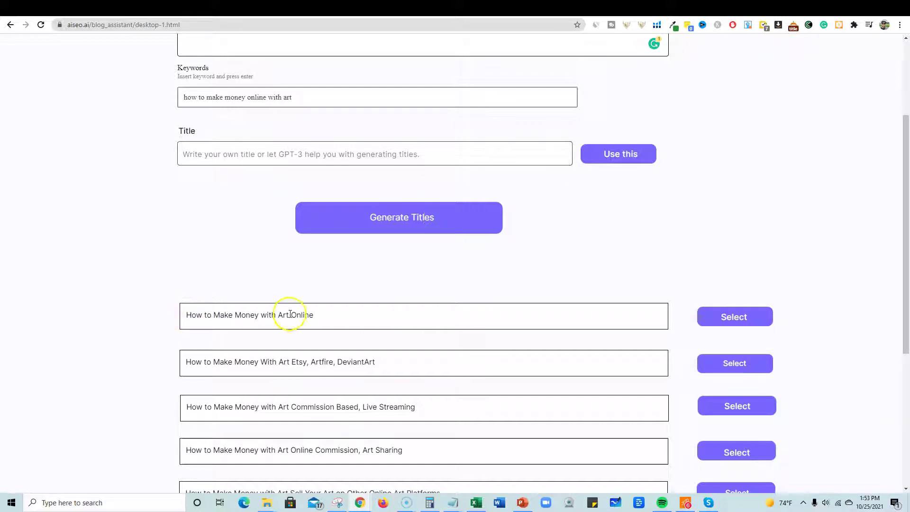
left_click(716, 316)
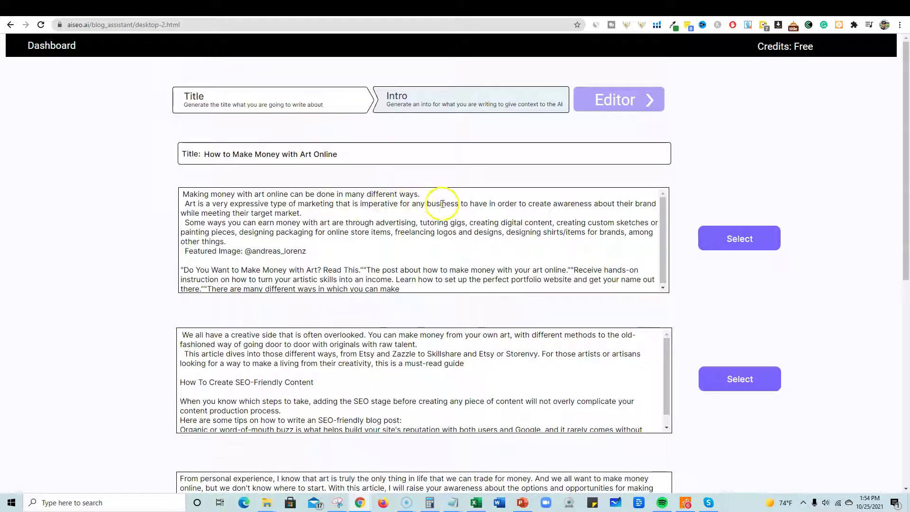
Step: Compare the generated intros, select the second one about the often overlooked creative side, and continue to the editor
scroll(266, 266, "down", 2)
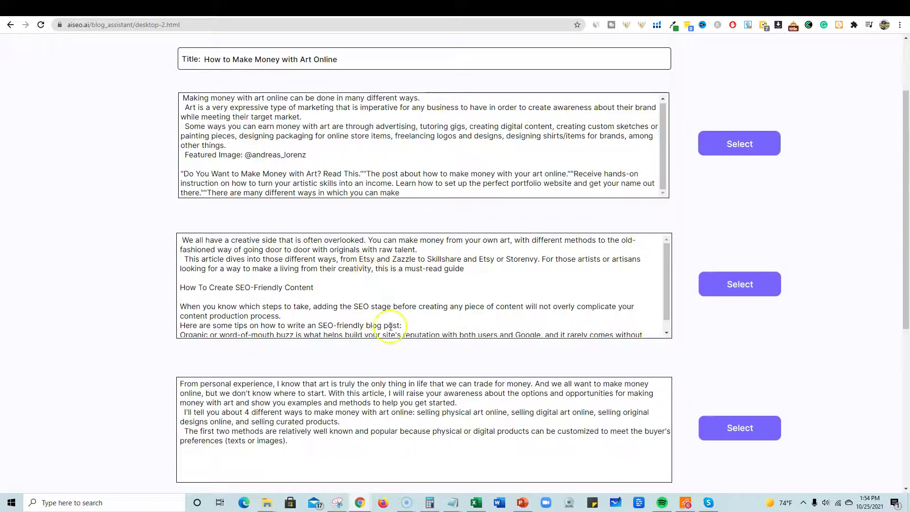
scroll(358, 311, "down", 1)
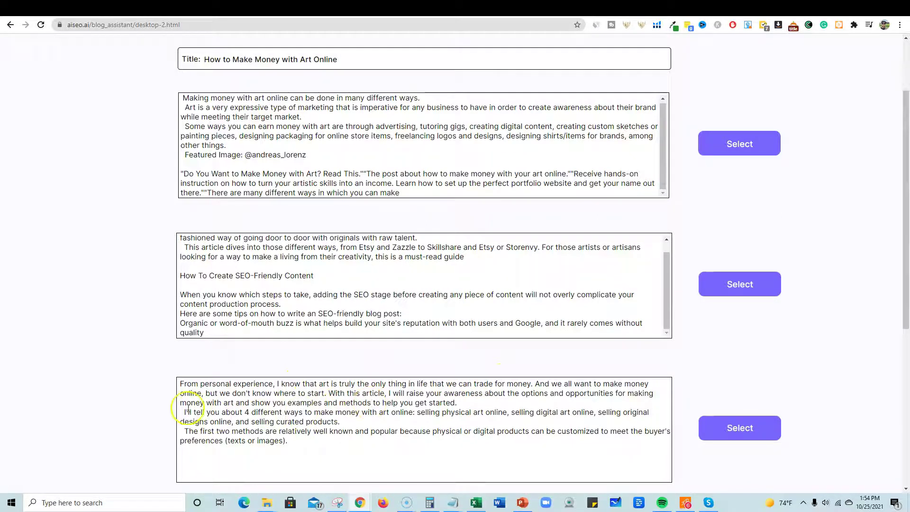
left_click_drag(236, 410, 538, 384)
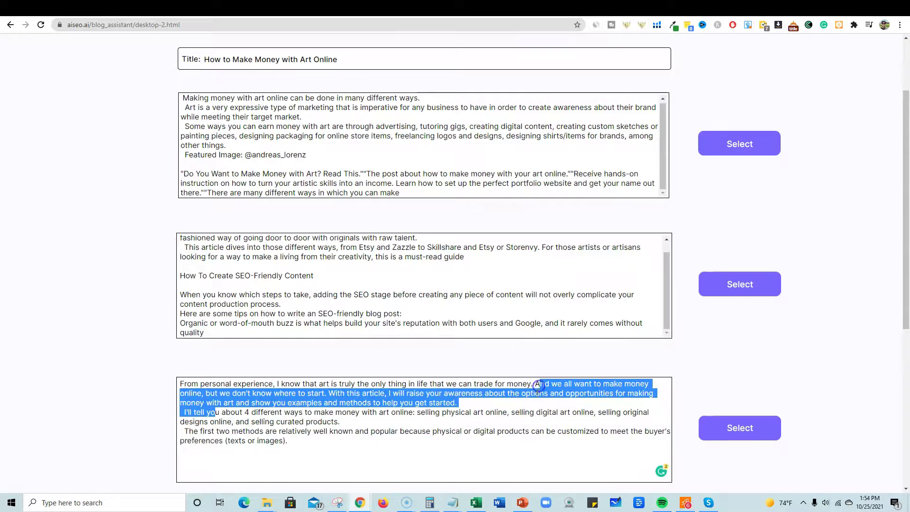
scroll(538, 385, "down", 4)
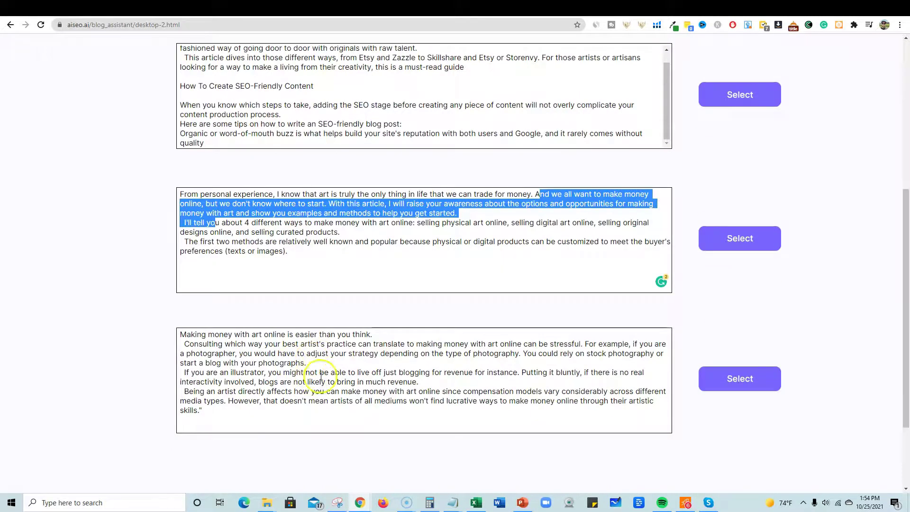
scroll(321, 377, "up", 4)
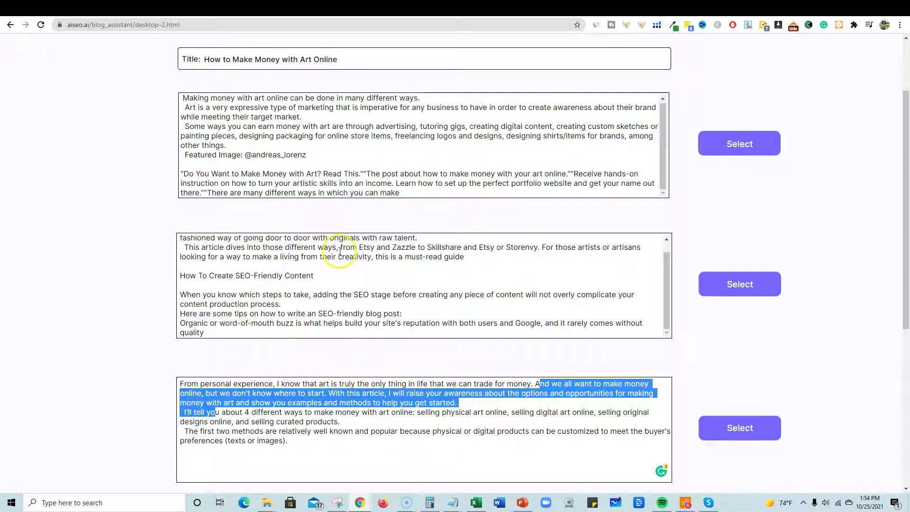
left_click(739, 284)
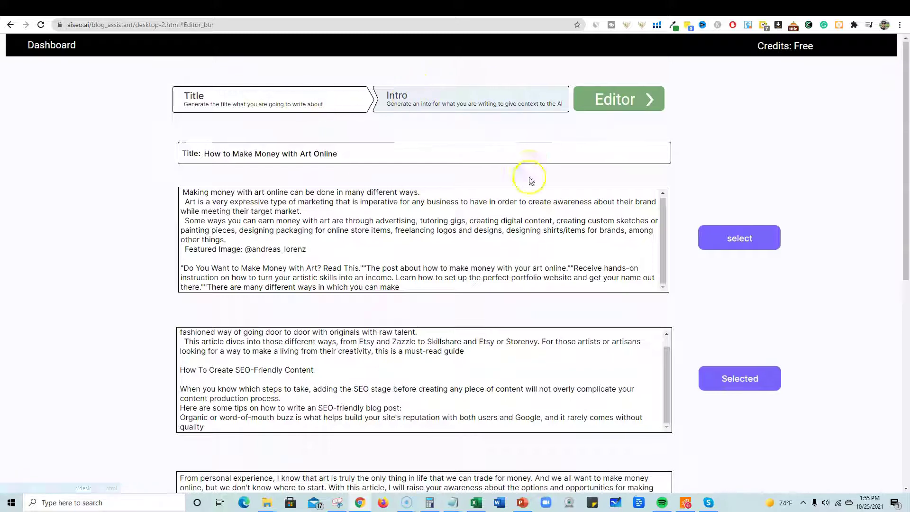
scroll(531, 195, "down", 8)
scroll(477, 413, "up", 8)
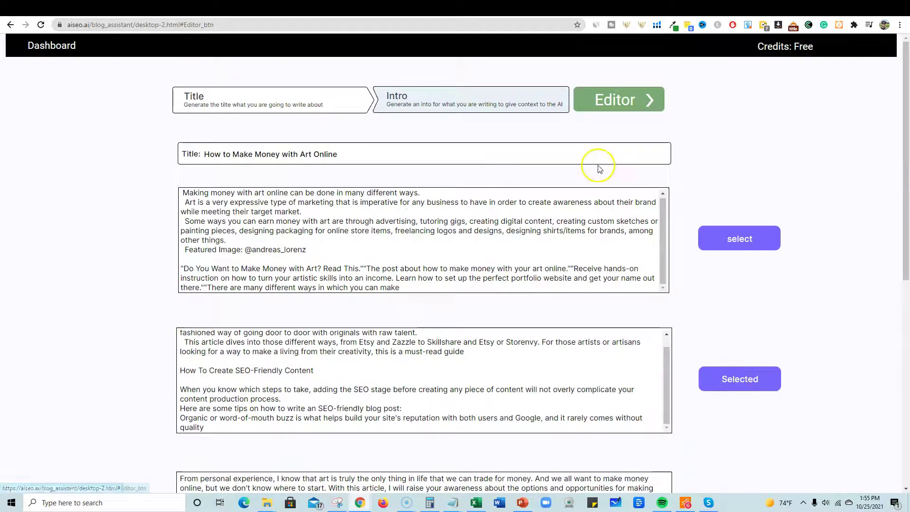
left_click(421, 101)
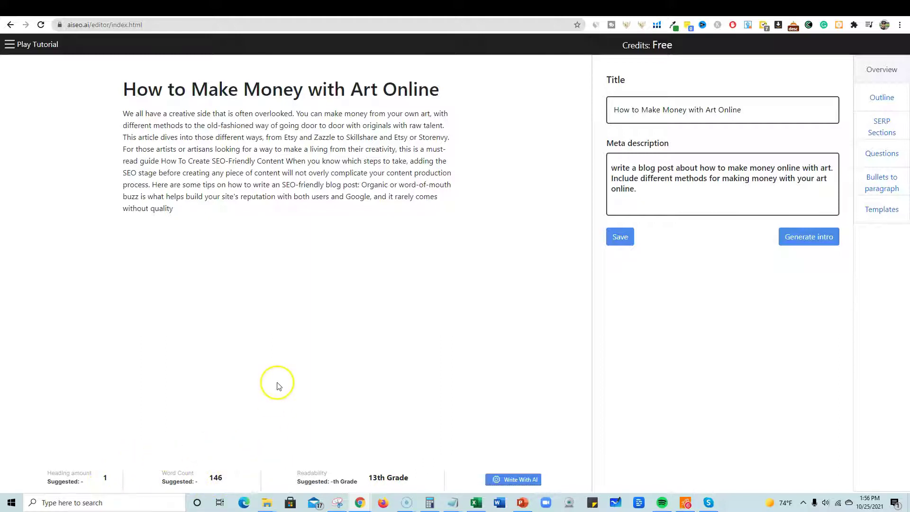
Step: Look over the intro and the meta description, and have the AI continue writing from the end of the intro
left_click_drag(124, 116, 276, 215)
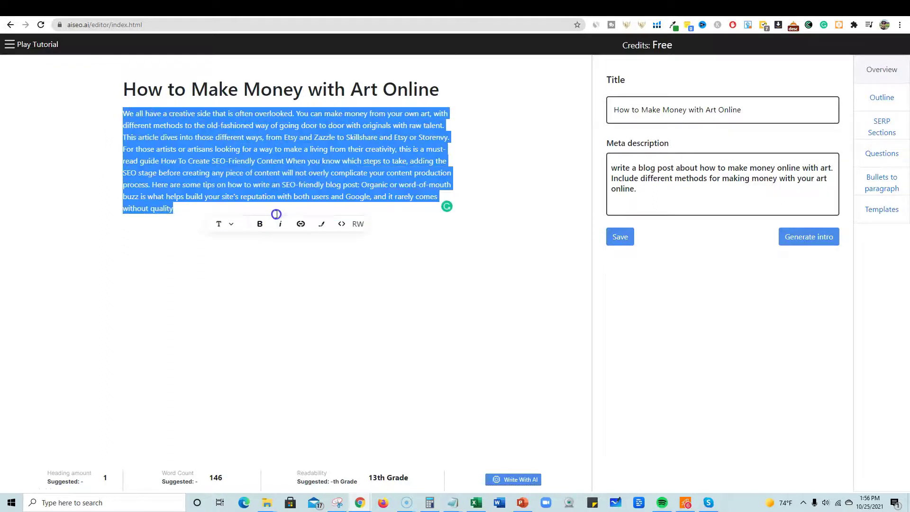
left_click(201, 213)
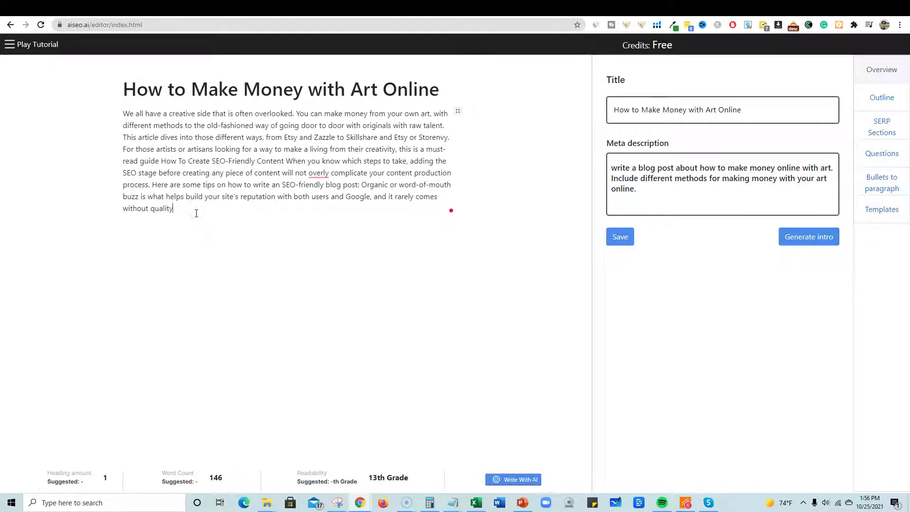
left_click_drag(197, 214, 358, 185)
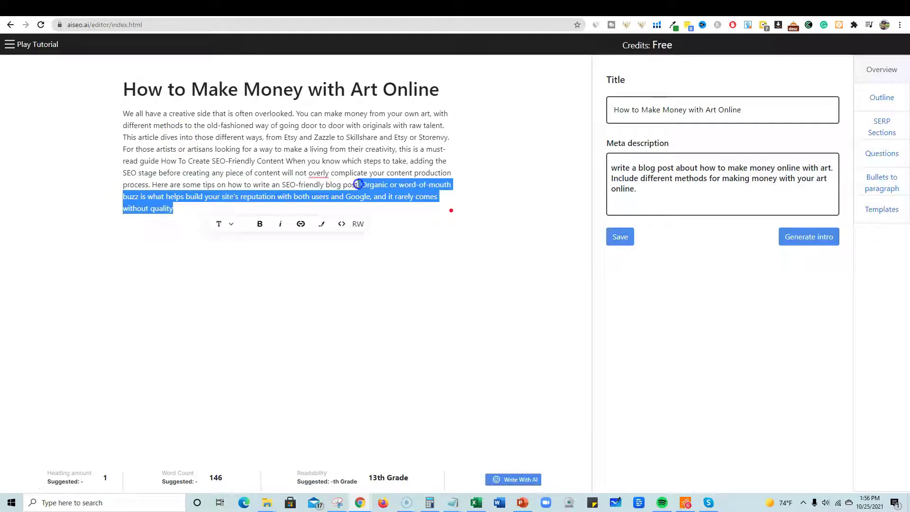
left_click(422, 212)
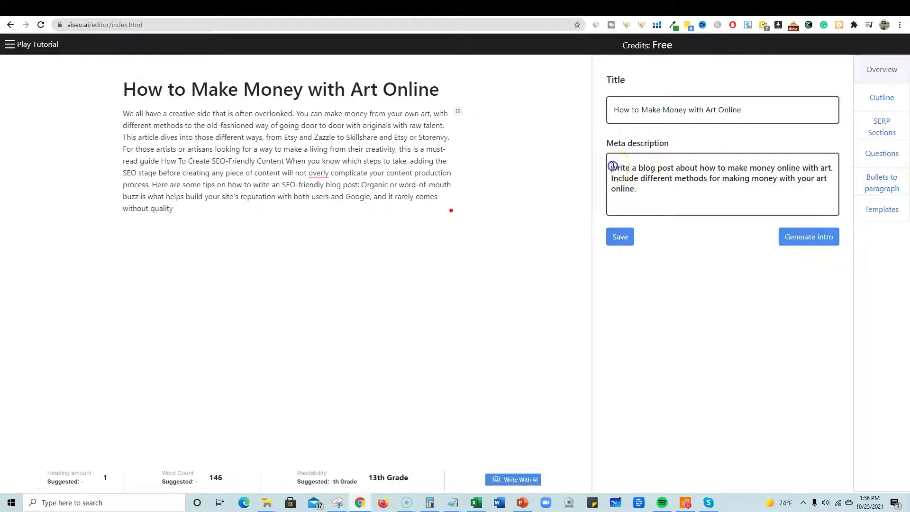
left_click_drag(612, 165, 710, 196)
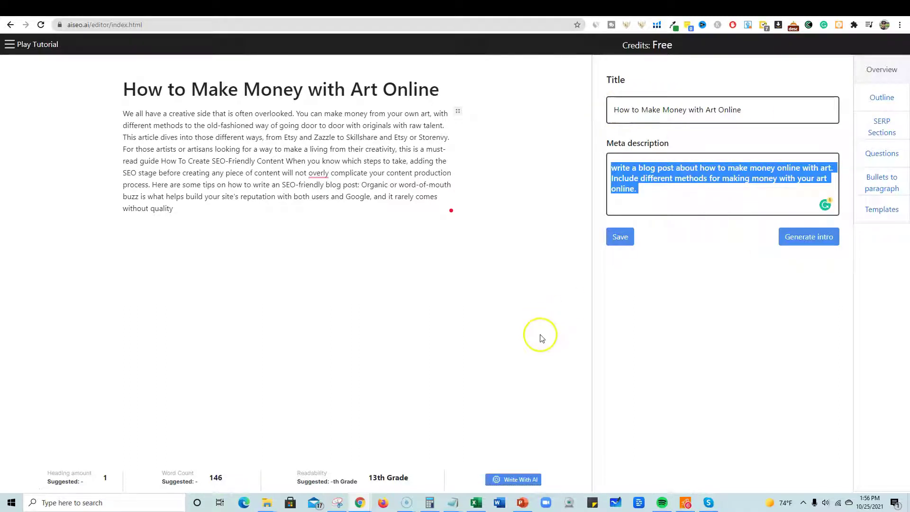
left_click(516, 480)
left_click(521, 480)
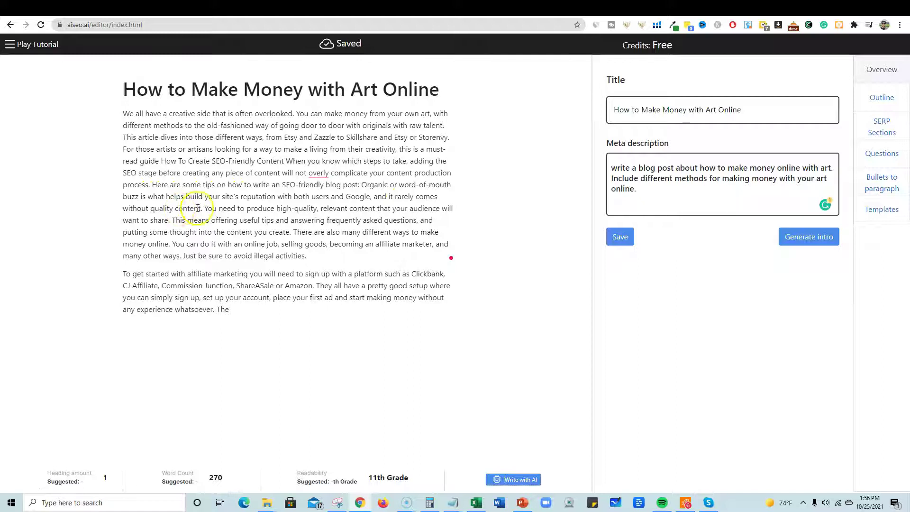
Step: Read the AI-written continuation and delete the paragraph about getting started with affiliate marketing
left_click_drag(205, 209, 443, 226)
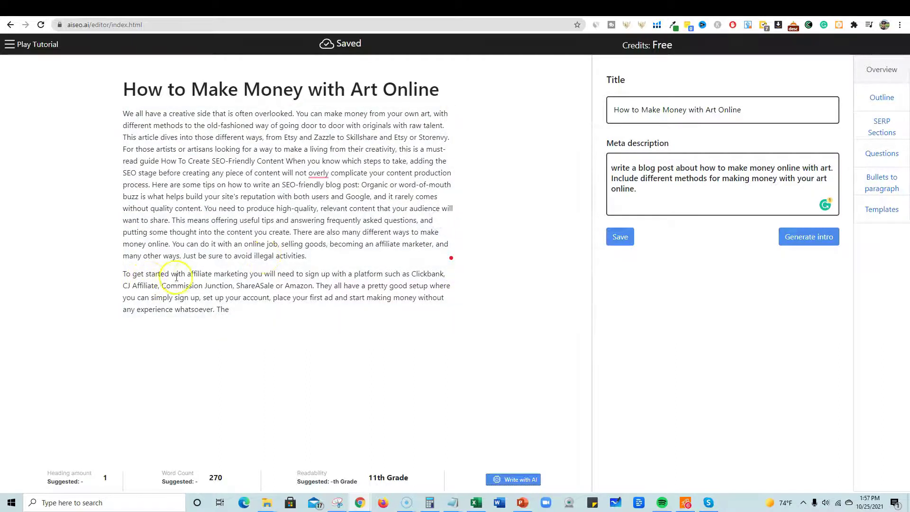
left_click(246, 315)
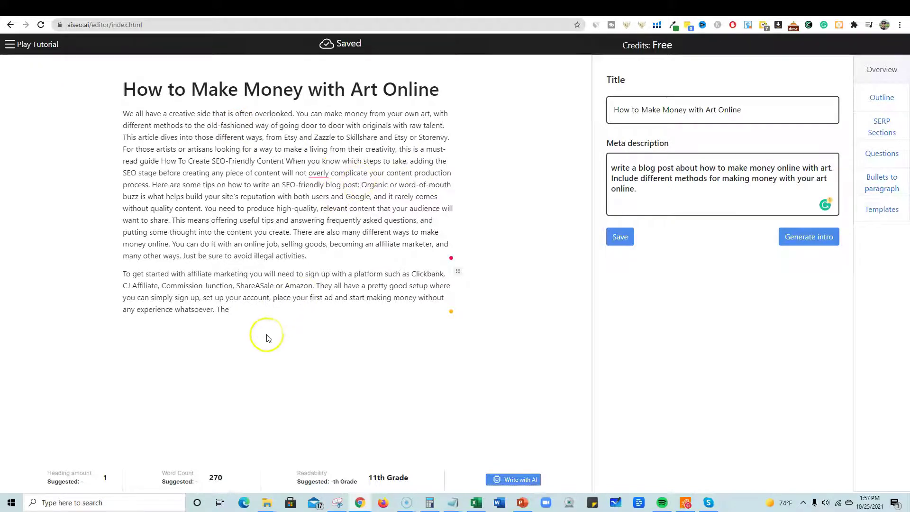
left_click_drag(231, 310, 107, 277)
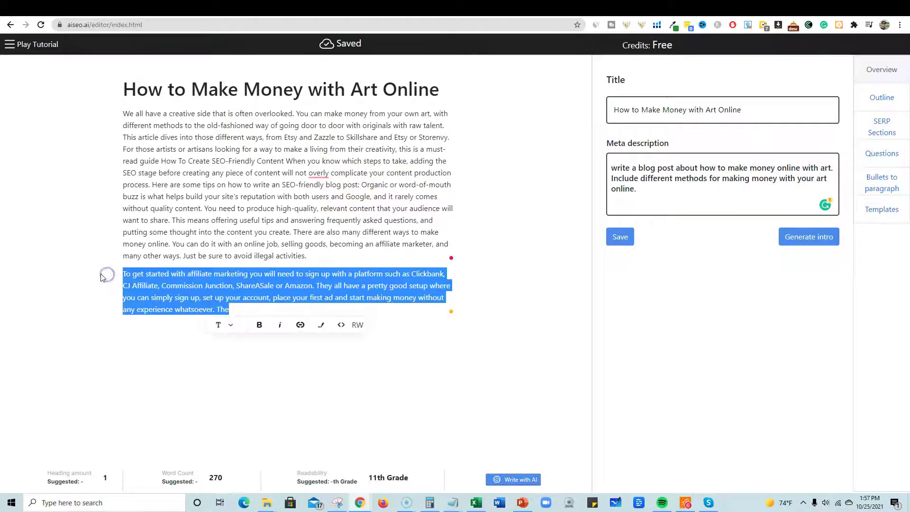
key("BackSpace")
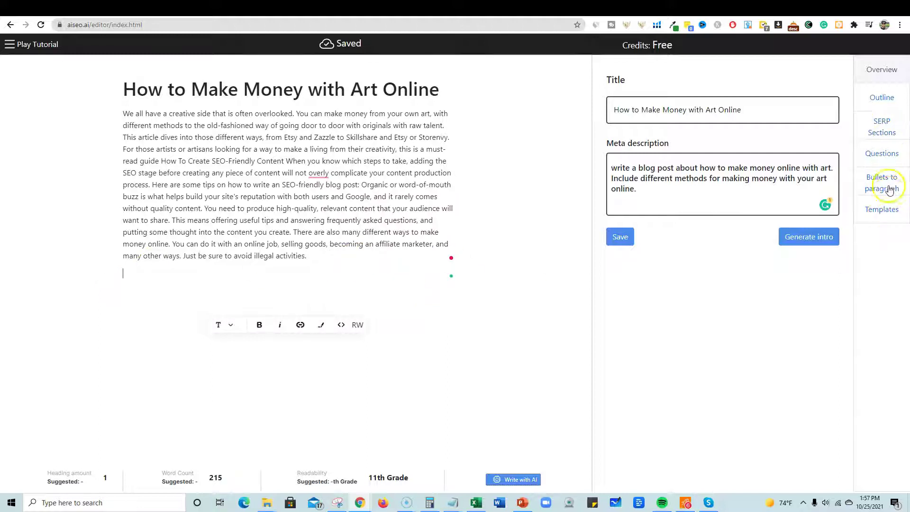
Step: Generate an outline for the post and open the SERP outlines to compare their headings with the article title
left_click(880, 97)
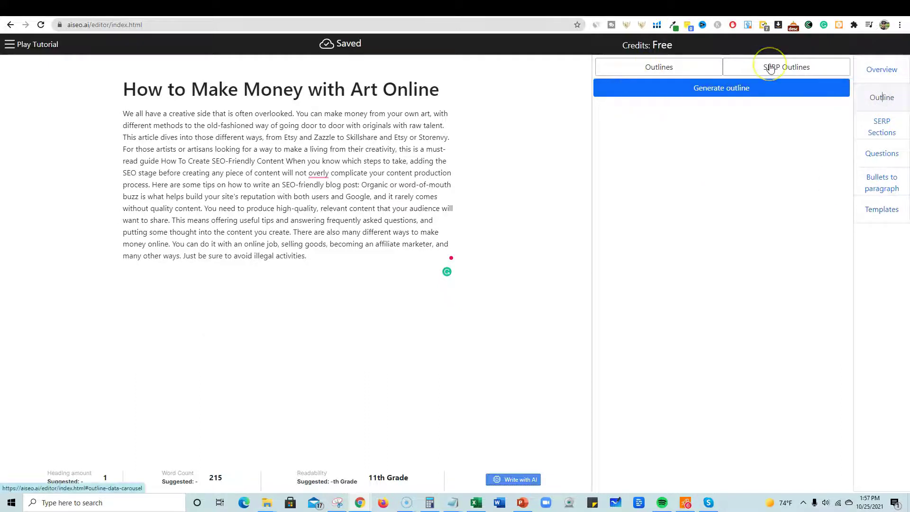
left_click(646, 68)
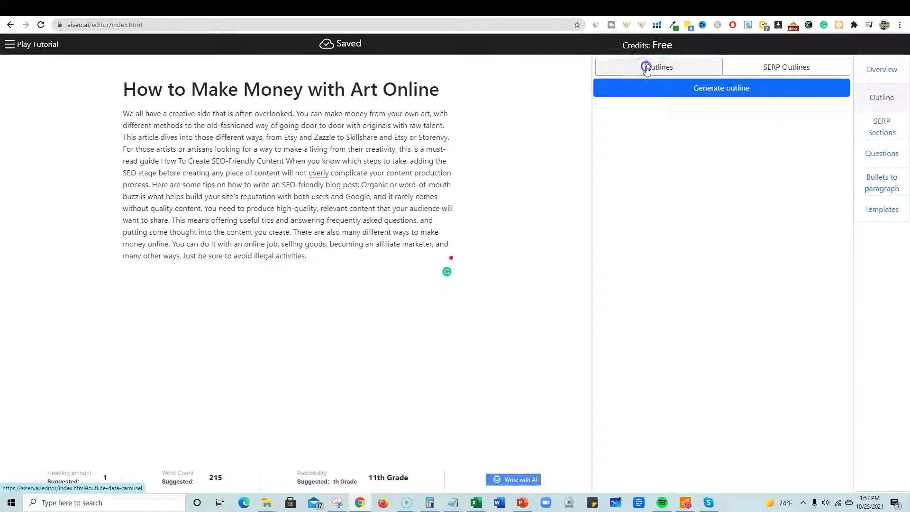
left_click(707, 89)
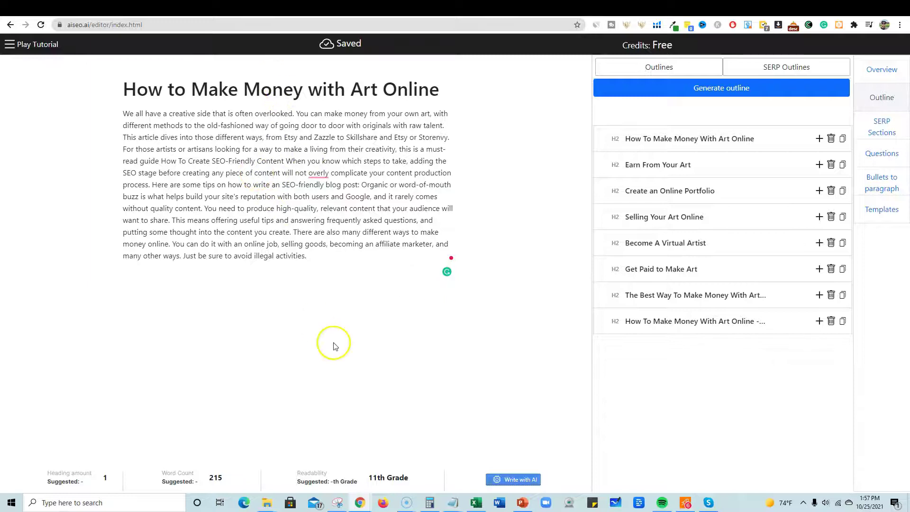
left_click(801, 69)
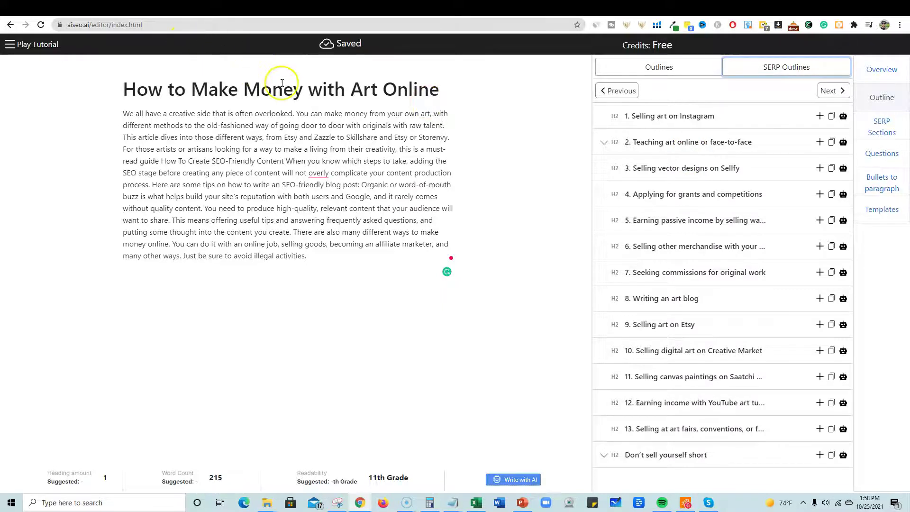
mouse_move(436, 86)
left_mouse_down()
mouse_move(122, 86)
mouse_move(443, 91)
left_mouse_up()
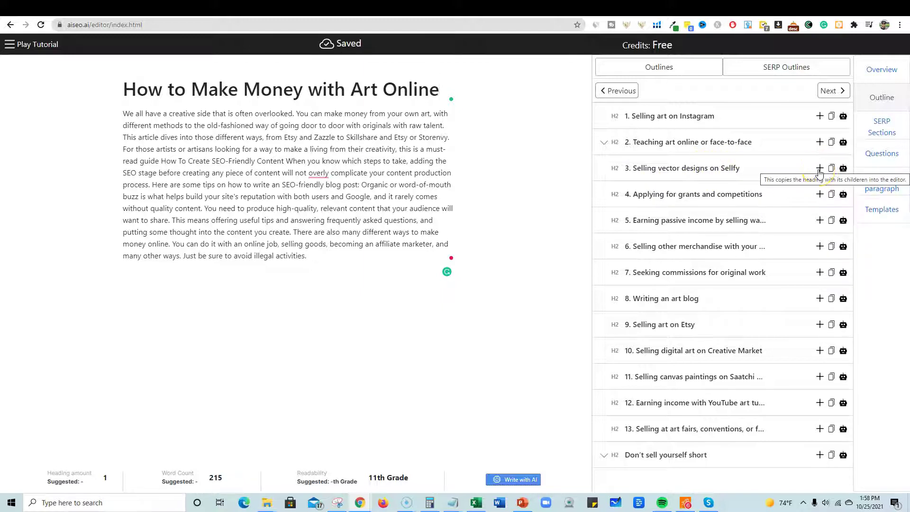
Step: Insert the outline heading "3. Selling vector designs on Sellfy", move it below the intro paragraph, and remove the empty heading left above
left_click(819, 170)
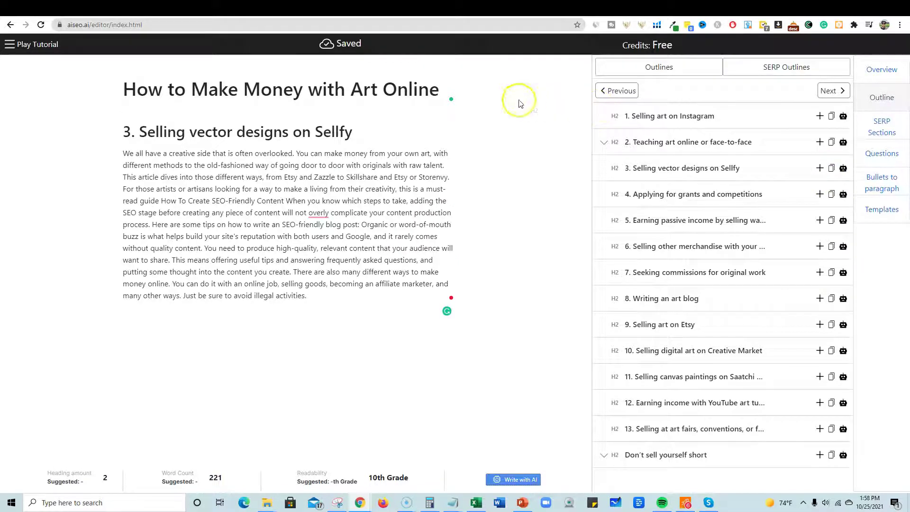
left_click(356, 133)
left_click_drag(356, 133, 44, 124)
key("ctrl+c")
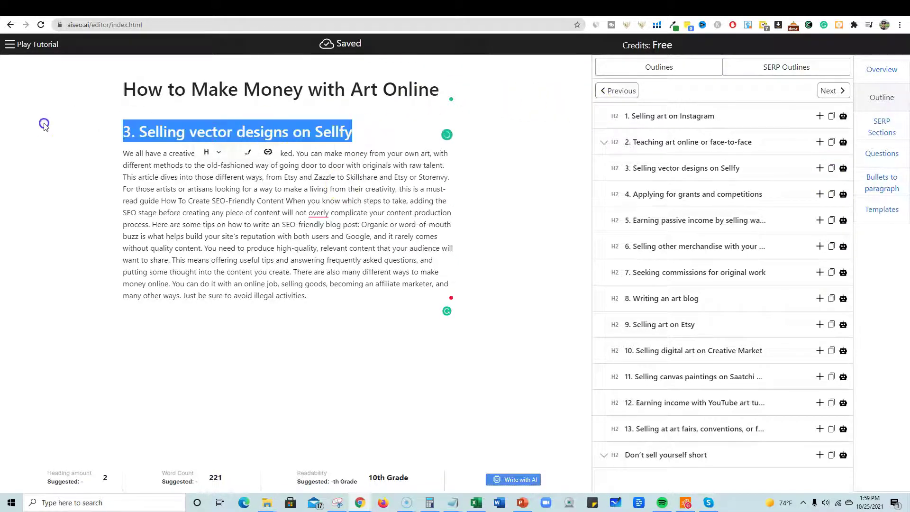
key("BackSpace")
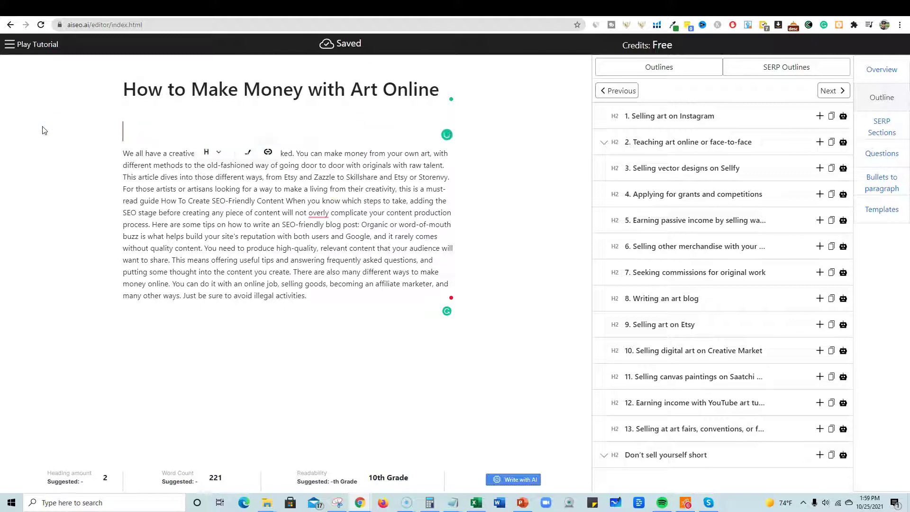
left_click(176, 316)
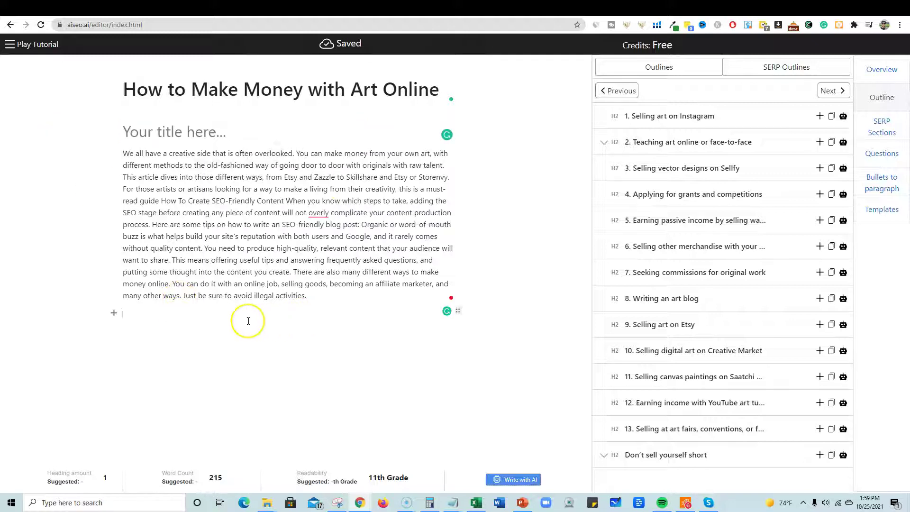
key("ctrl+v")
left_click(171, 132)
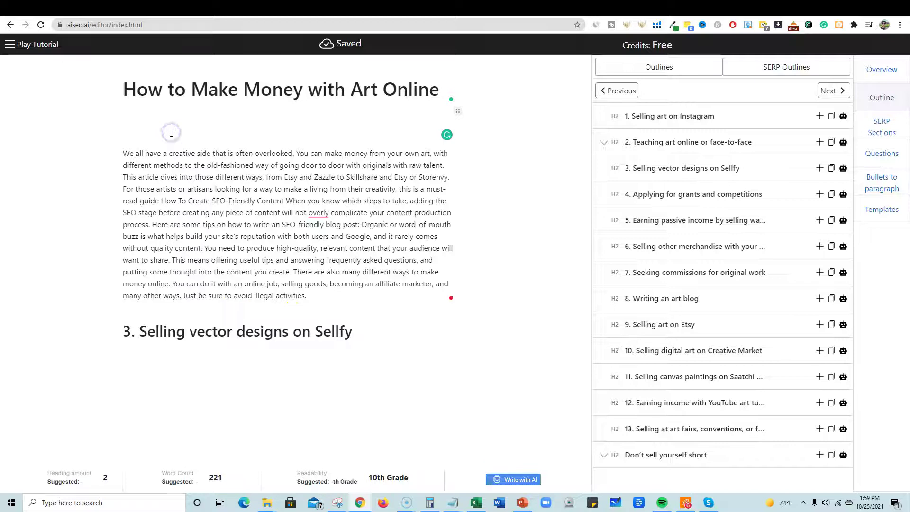
key("BackSpace")
left_click(387, 294)
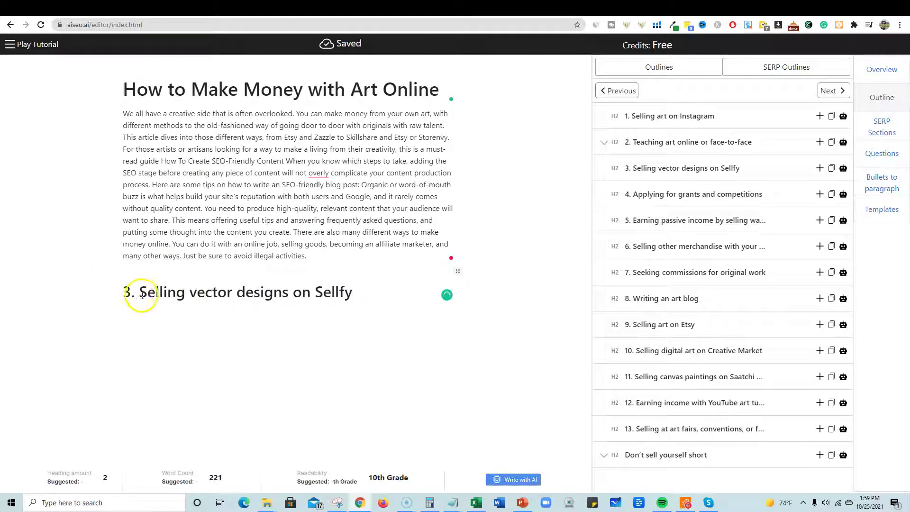
Step: Remove the number "3." from the Sellfy heading and add an empty line below it
left_click_drag(143, 295, 115, 295)
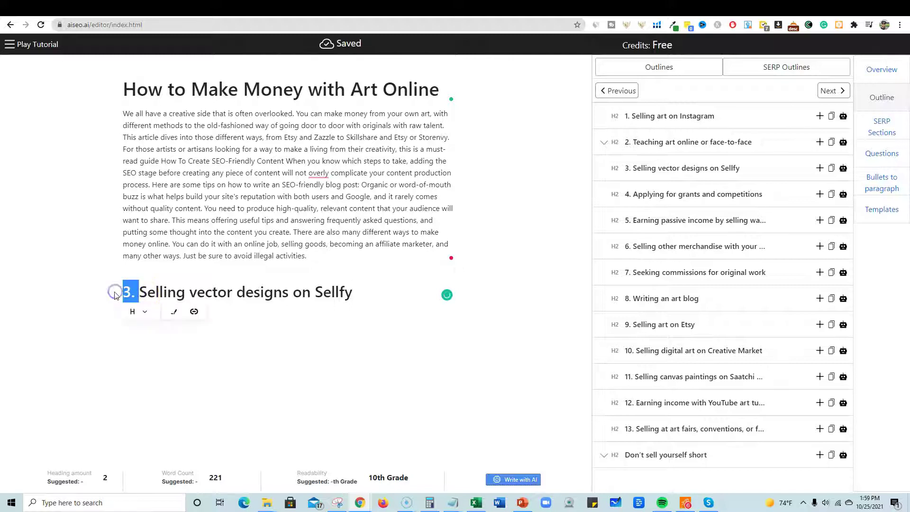
key("BackSpace")
left_click(362, 299)
key("Return")
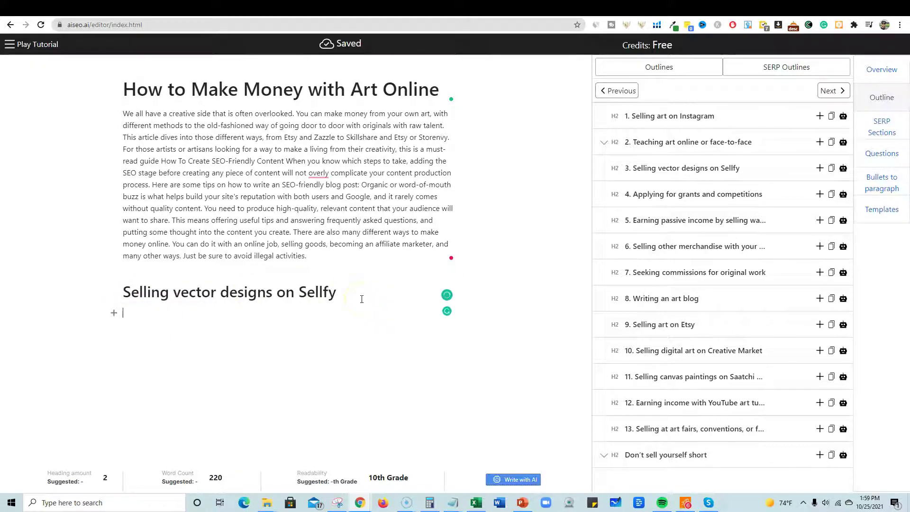
Step: Look over the block types available for the empty line and the formatting options for the Sellfy heading
left_click(113, 315)
left_click(137, 315)
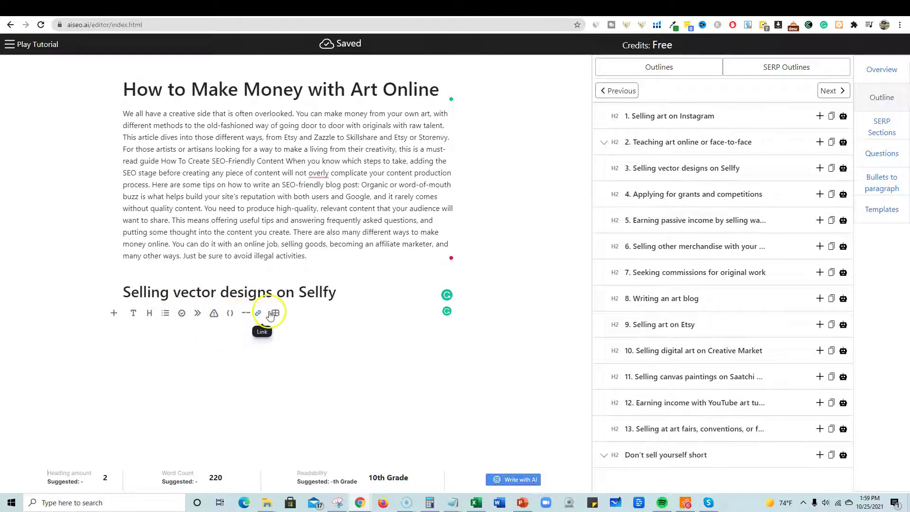
left_click(114, 312)
left_click(316, 309)
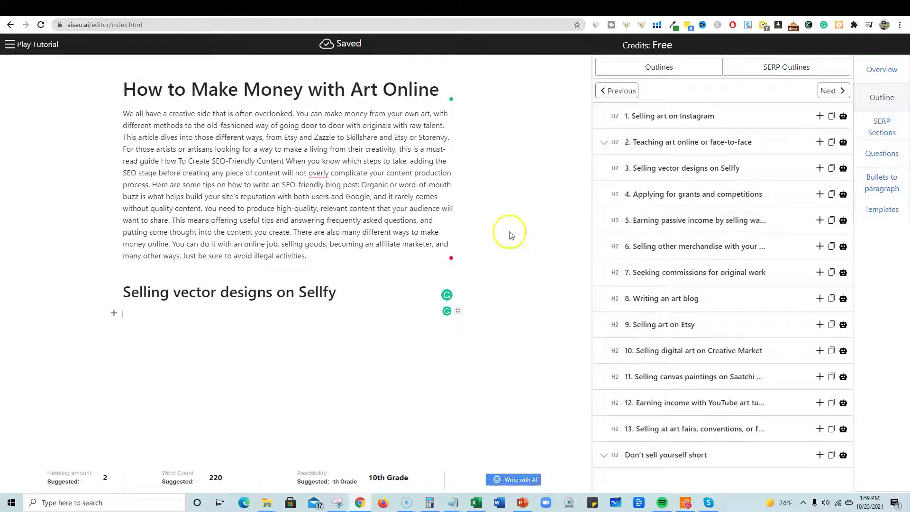
left_click_drag(335, 293, 95, 295)
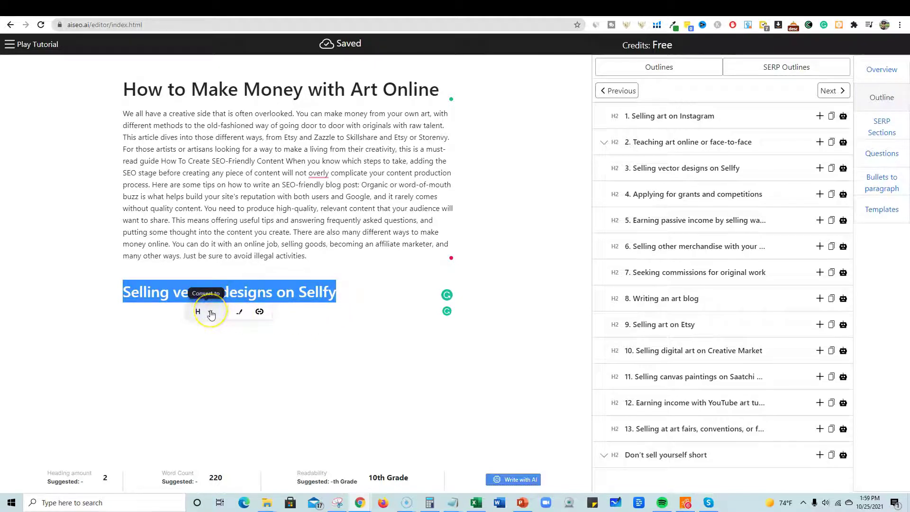
Step: Have the AI continue from the Sellfy heading, split its text into a separate paragraph, and capitalise that paragraph's first word as "Is"
left_click(345, 292)
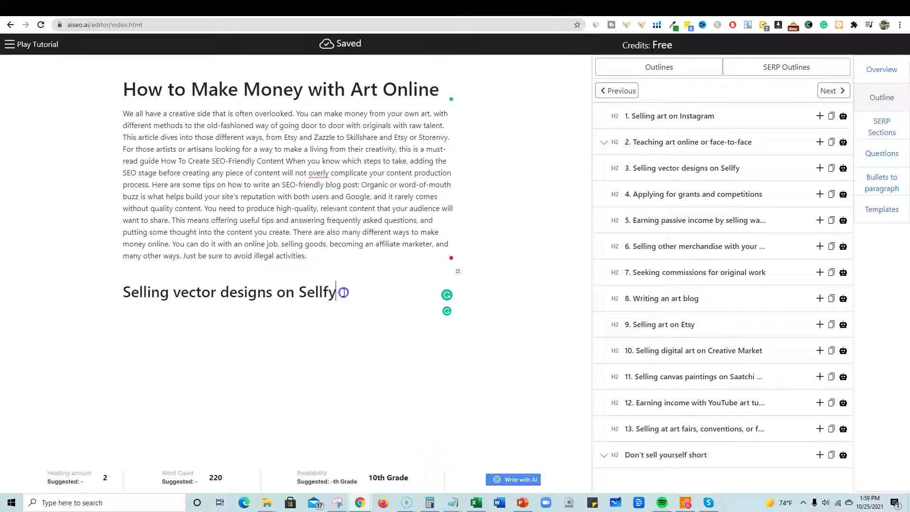
left_click(523, 479)
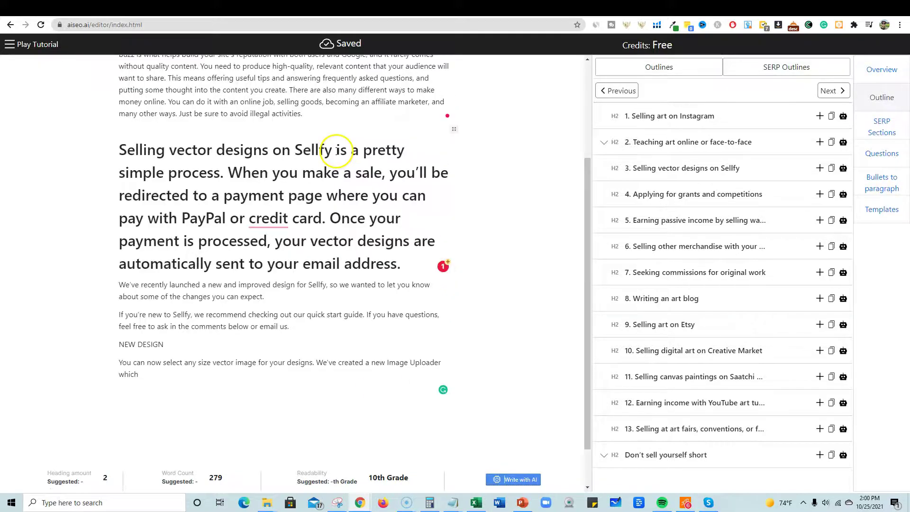
left_click(336, 150)
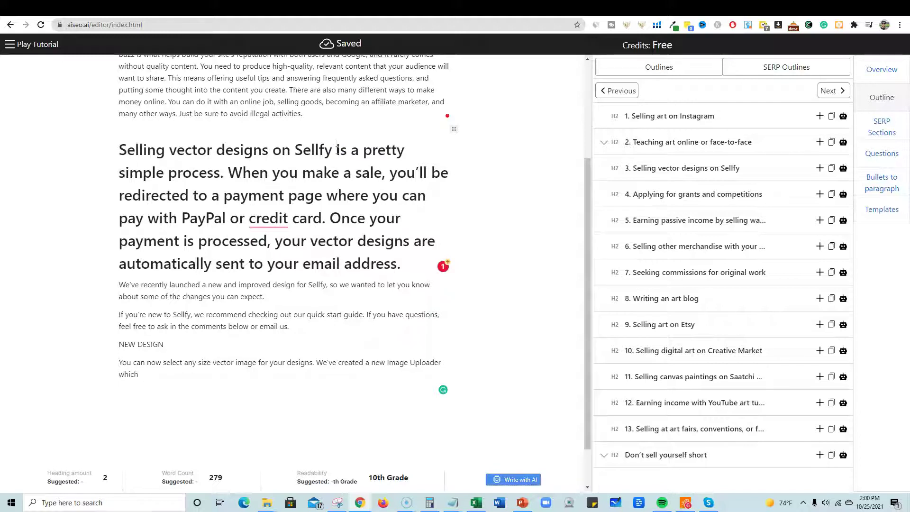
key("Return")
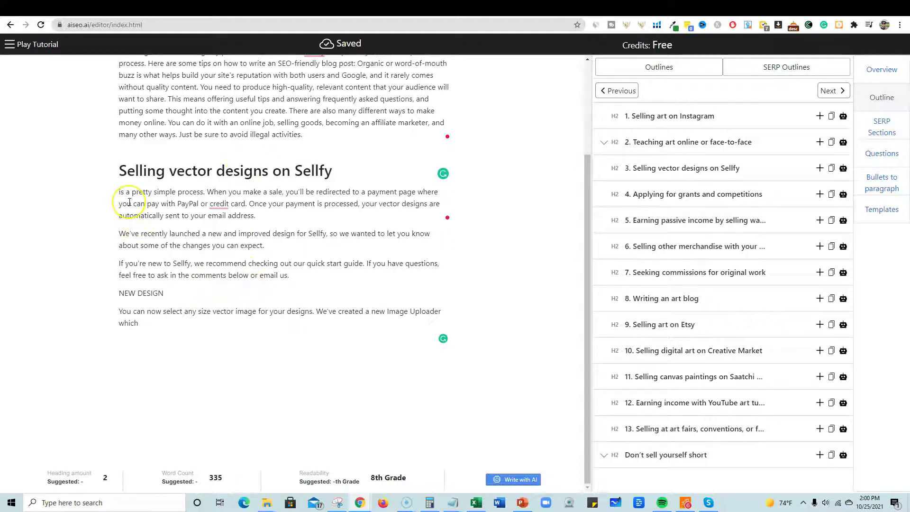
key("Delete")
type("I")
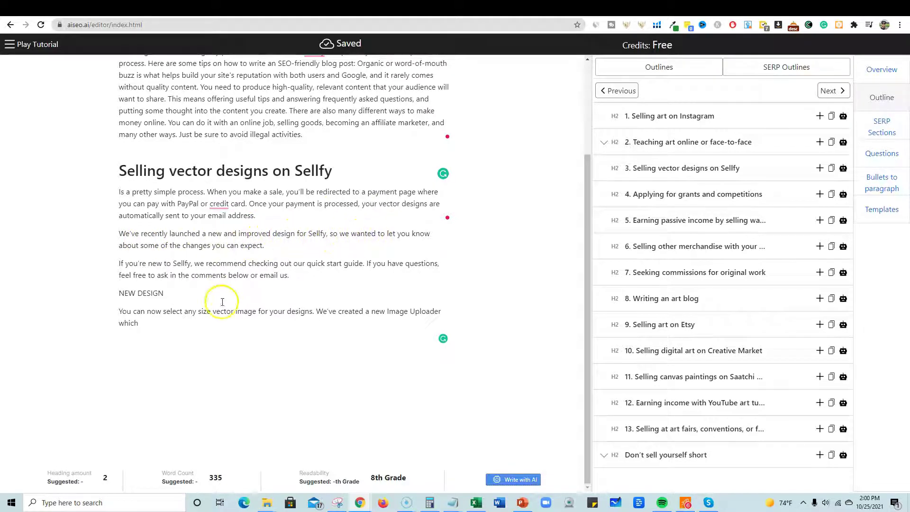
Step: Add a paragraph under the Sellfy heading reading "A great way to sell vector art designs is to sell them on Sellfy. Using Sellfy"
left_click(361, 178)
key("Return")
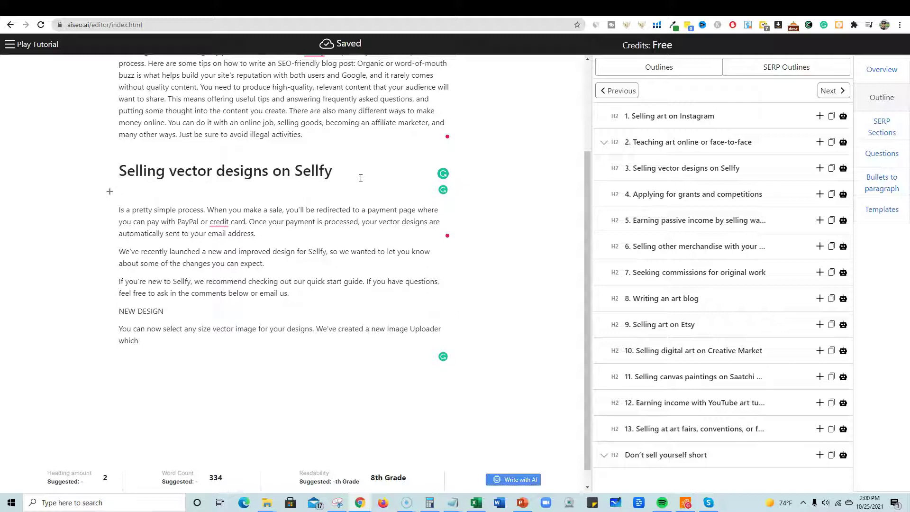
type("A great way to sell")
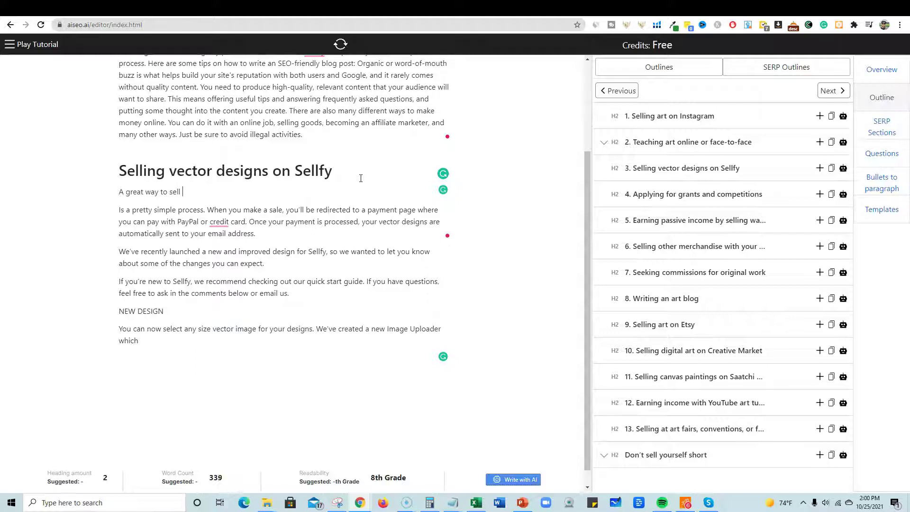
type(" vector art designs is to s")
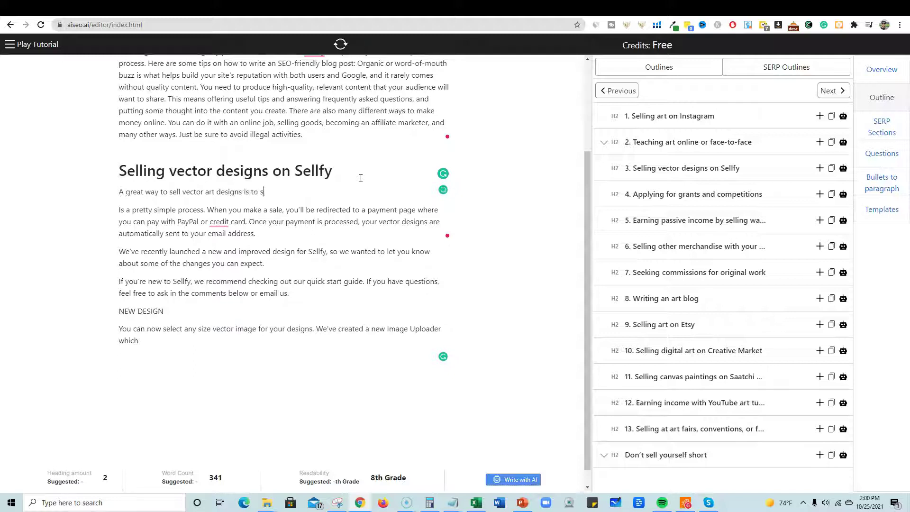
key("BackSpace")
key("BackSpace")
key("BackSpace")
type("ll them on Sellfy")
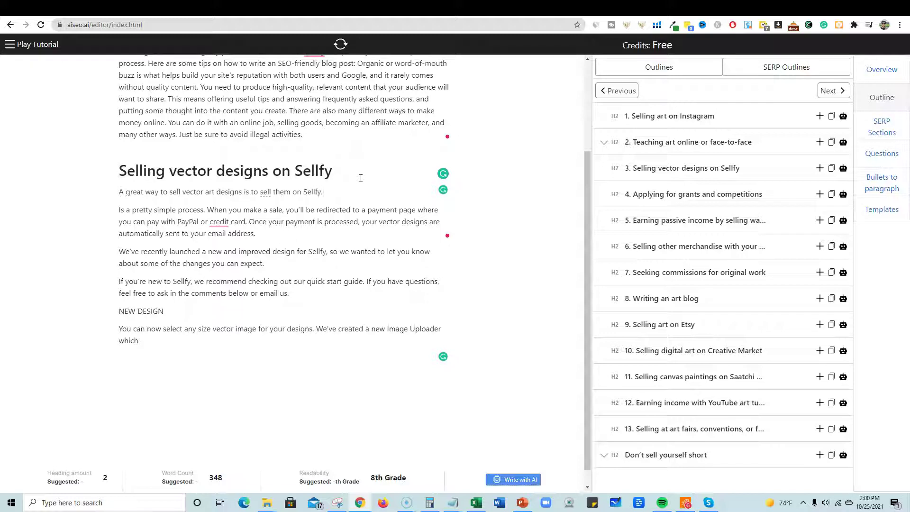
type(". Using Sellfy")
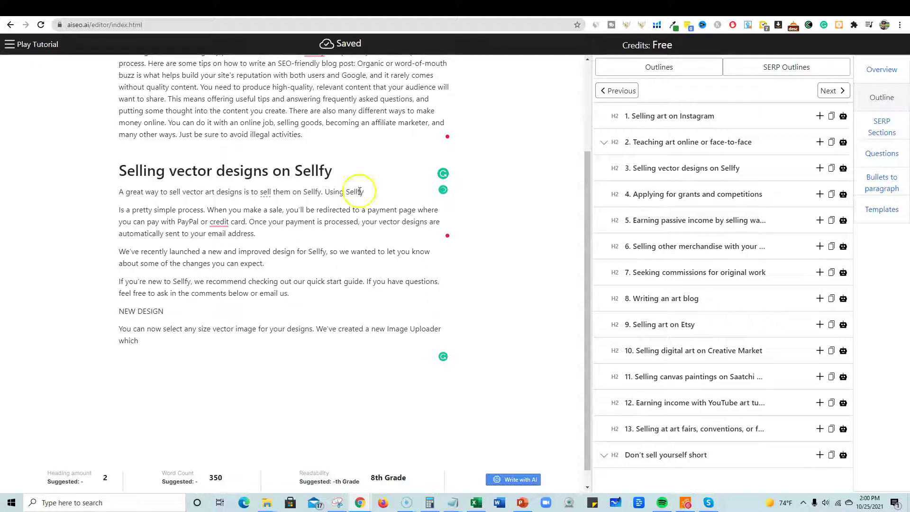
Step: Have the AI continue writing after "Using Sellfy" and read through the generated paragraphs
left_click(524, 479)
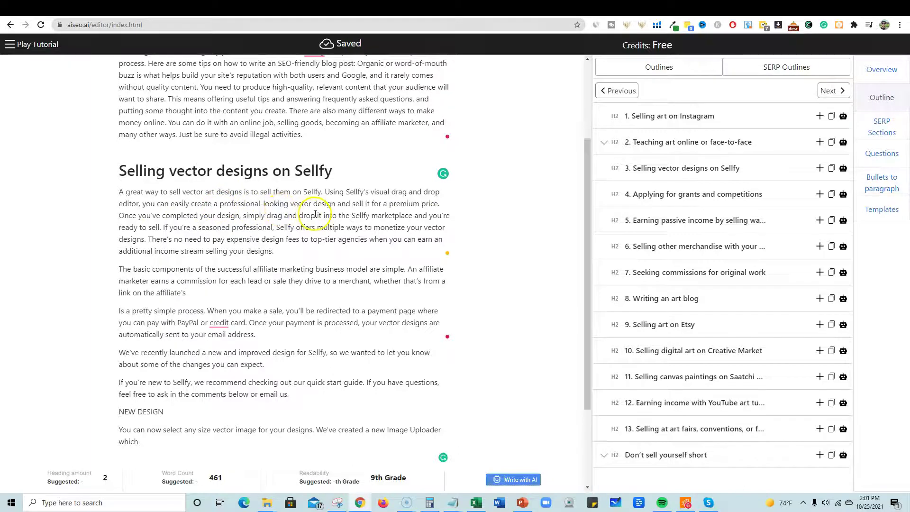
scroll(244, 282, "down", 1)
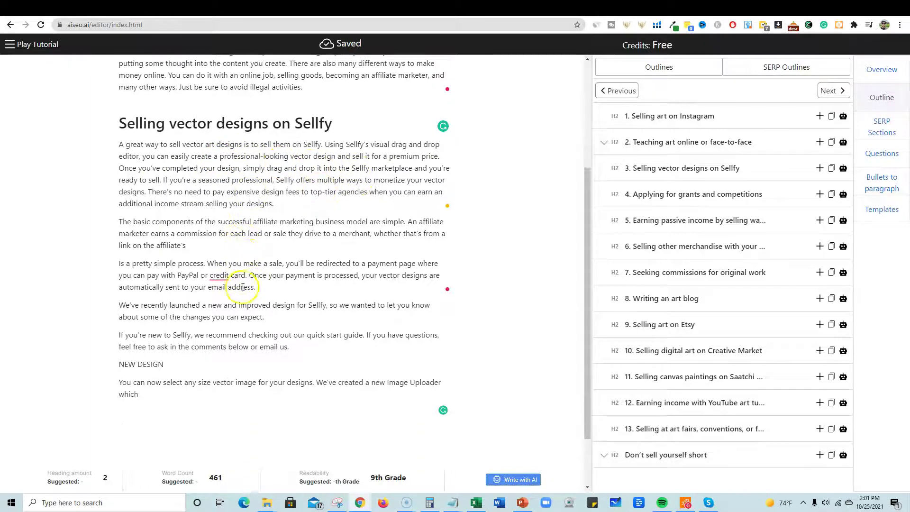
scroll(250, 348, "down", 1)
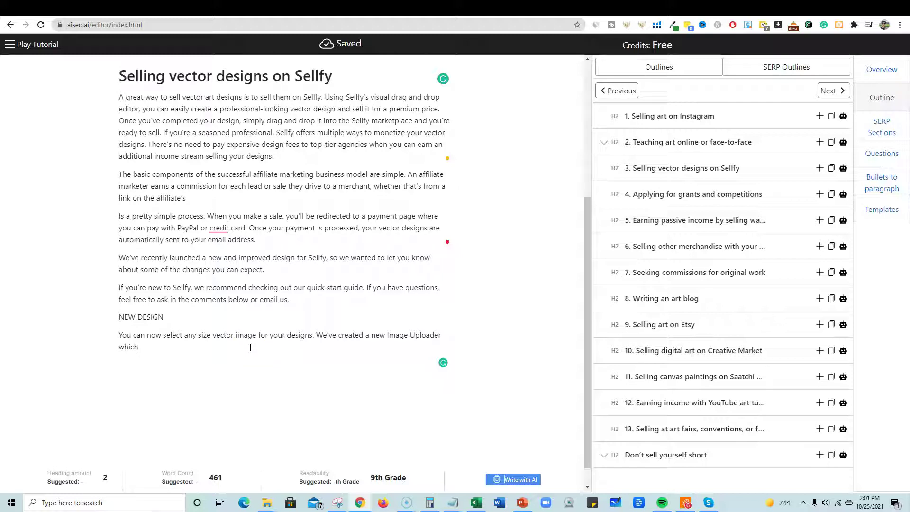
left_click_drag(334, 76, 355, 75)
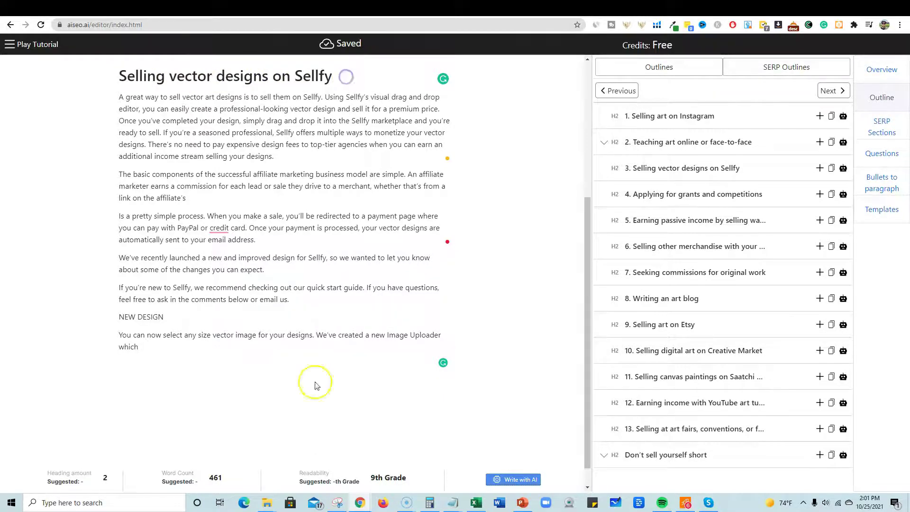
Step: Delete the unfinished last paragraph about selecting any size vector image and the new Image Uploader
left_click(159, 350)
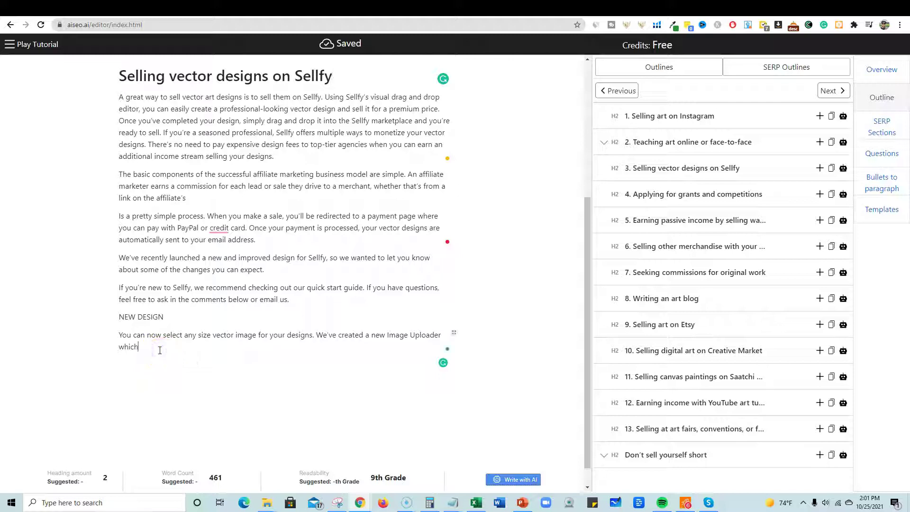
left_click_drag(345, 343, 80, 337)
key("BackSpace")
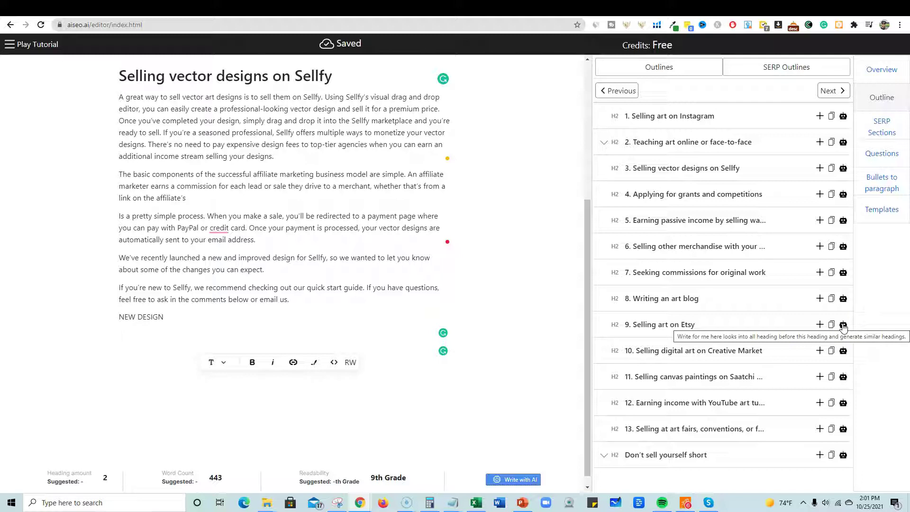
Step: Insert the outline heading "9. Selling art on Etsy" at the end, remove the blank line above it, and strip its number
left_click(819, 325)
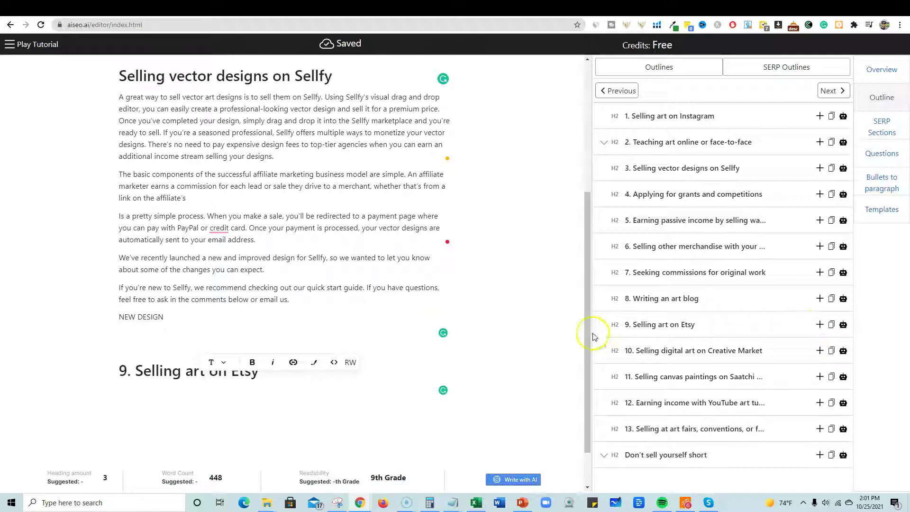
key("BackSpace")
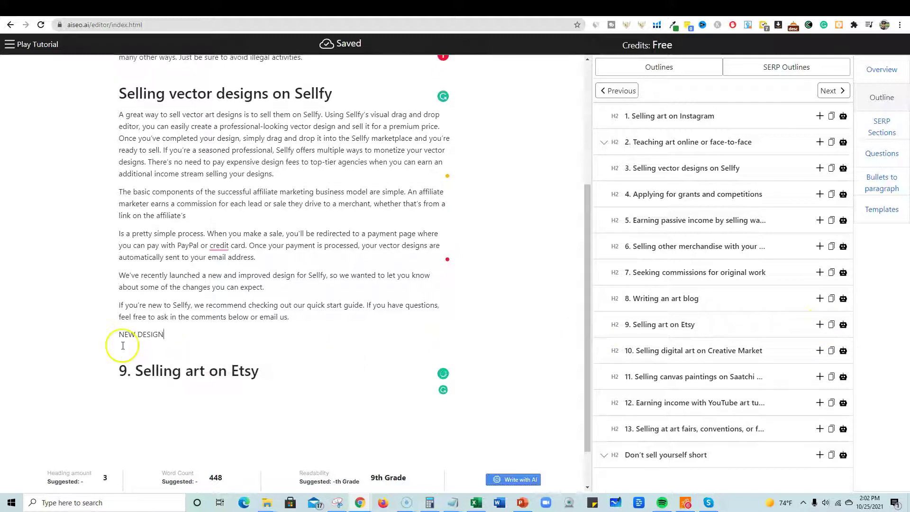
left_click(135, 371)
key("BackSpace")
key("BackSpace")
key("BackSpace")
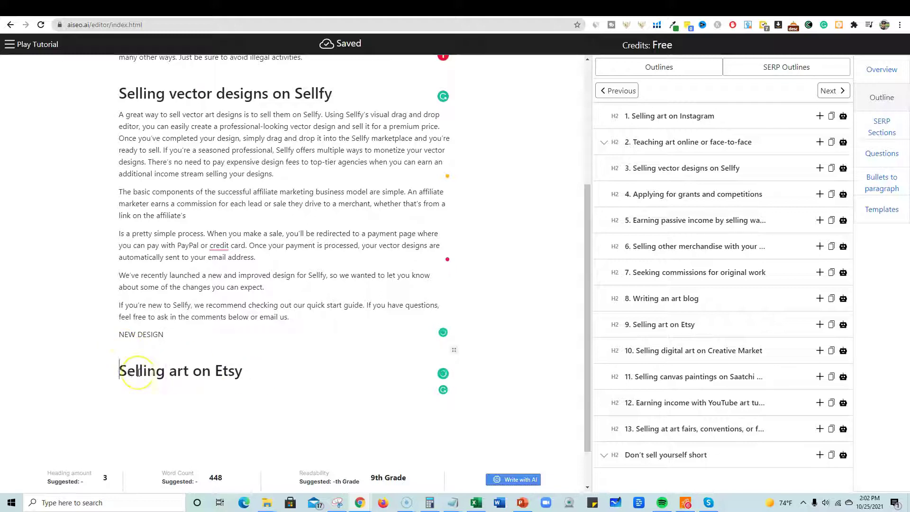
Step: Check the context options and the block conversion choices offered for the "Selling art on Etsy" heading
left_click(247, 373)
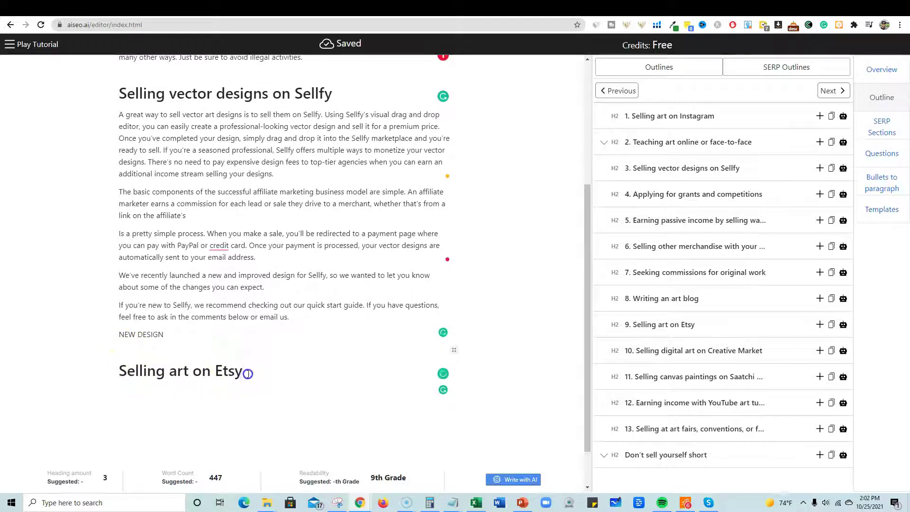
left_click_drag(247, 373, 90, 369)
right_click(143, 374)
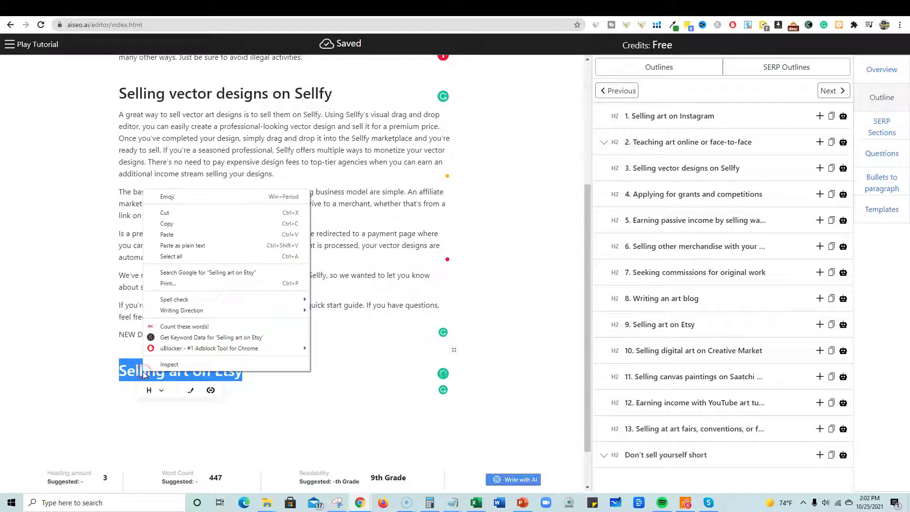
left_click(128, 414)
left_click_drag(254, 372, 86, 373)
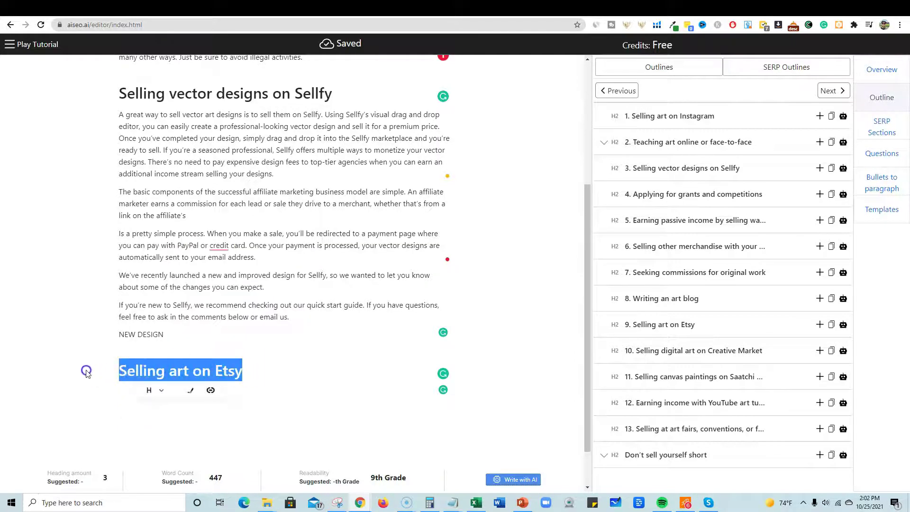
left_click(160, 391)
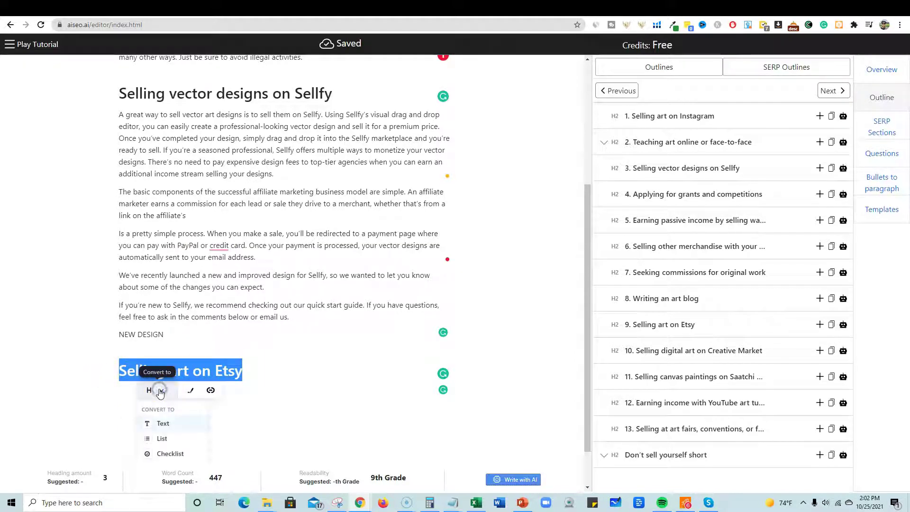
left_click(160, 391)
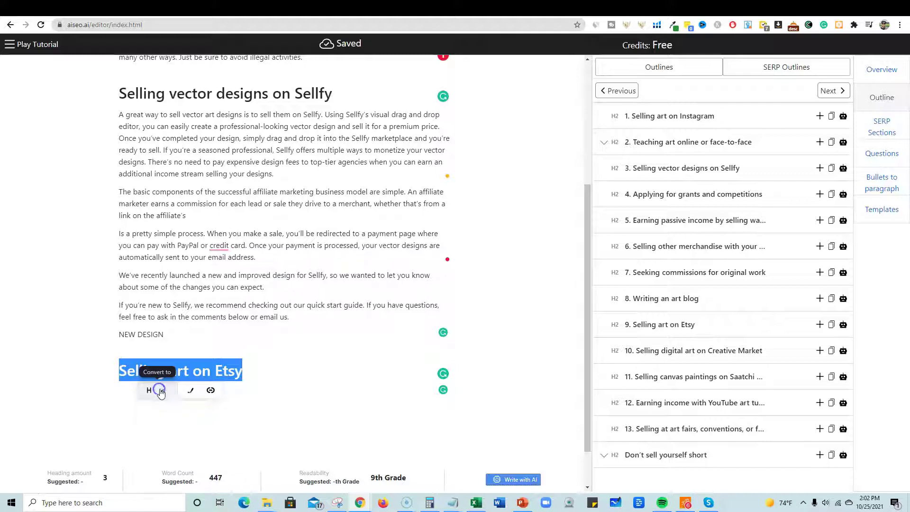
Step: Try the marker highlight on the "Selling art on Etsy" heading and remove it again
left_click(189, 391)
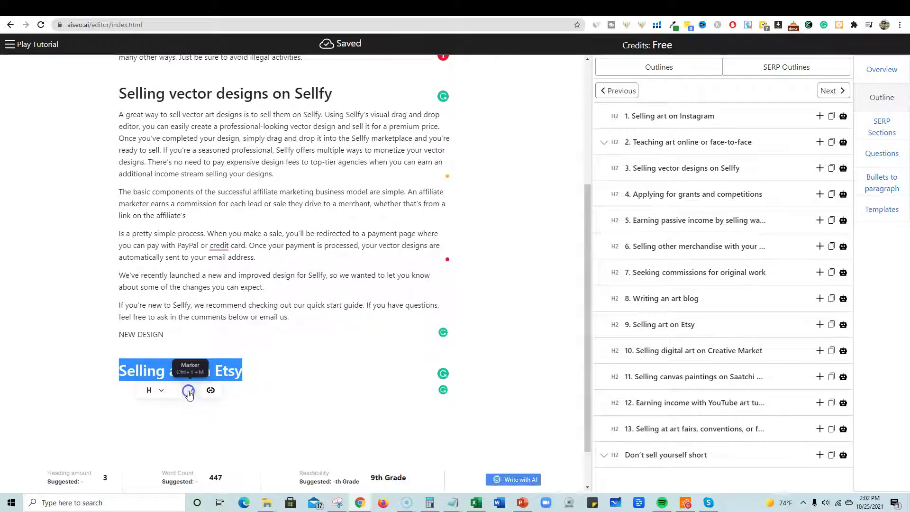
left_click(250, 380)
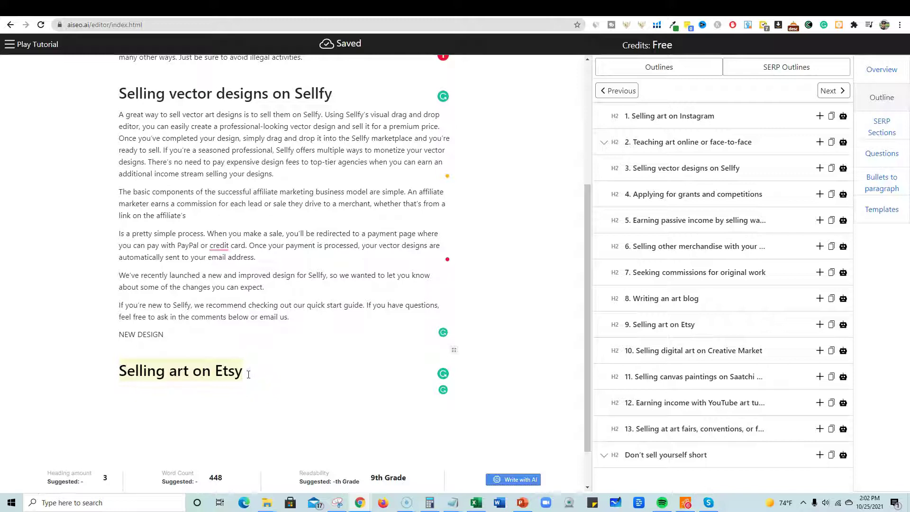
left_click_drag(249, 377, 62, 372)
left_click(190, 390)
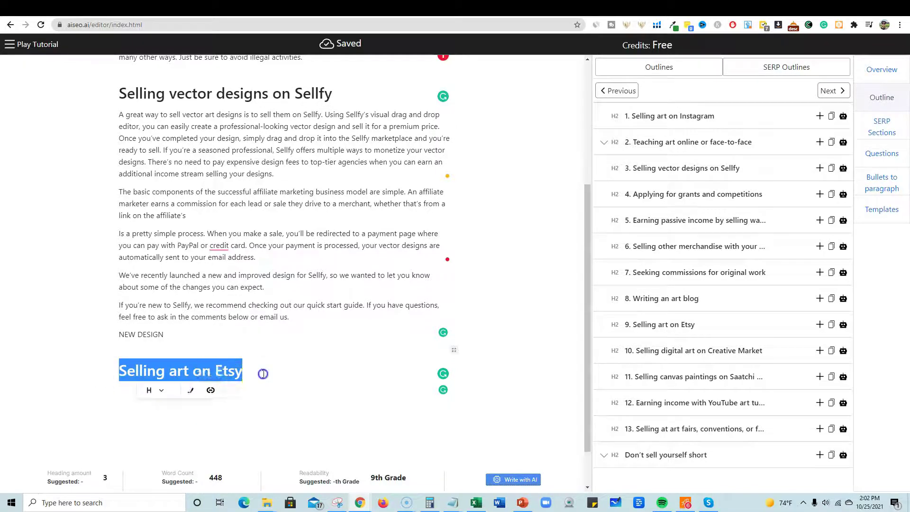
left_click(263, 375)
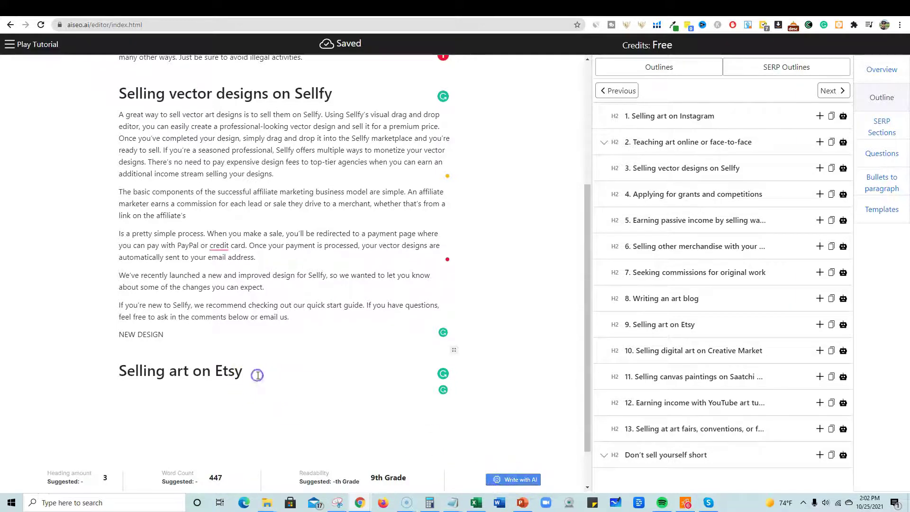
Step: Under "Selling art on Etsy", write "Many people sell art on Etsy and are very successful. A great way to get started selling art on Etsy is" and let AI continue
key("Return")
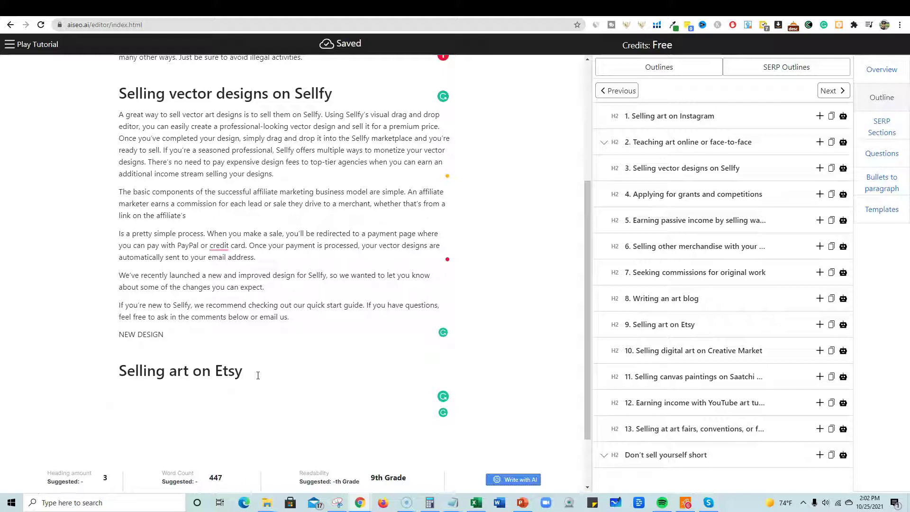
type("Many")
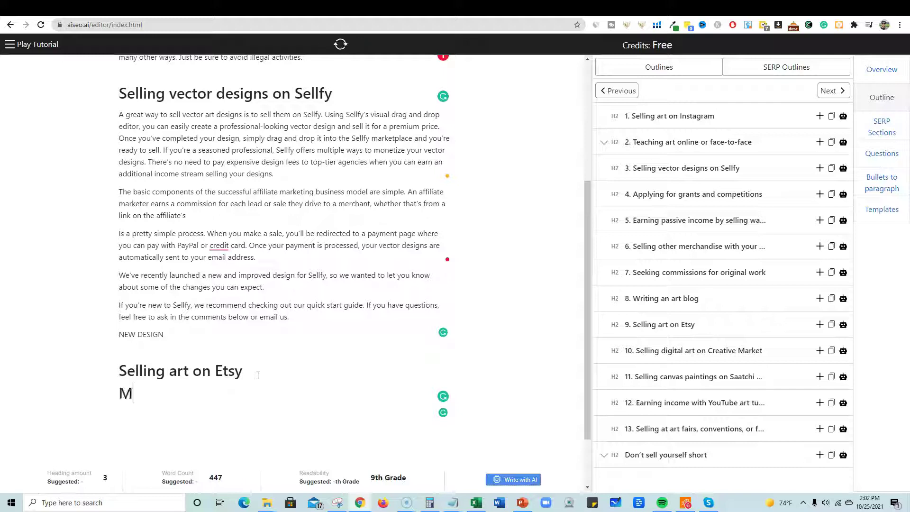
key("BackSpace")
key("BackSpace")
key("BackSpace")
key("BackSpace")
type("Many people ")
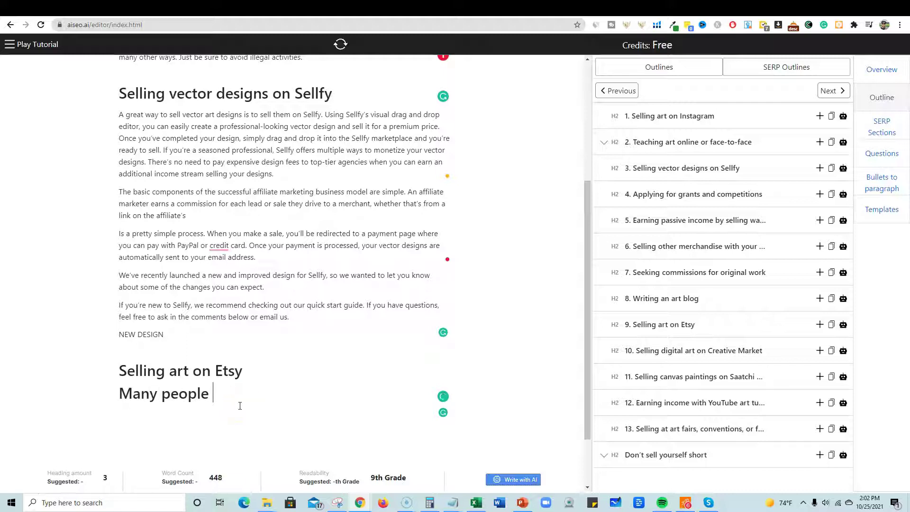
type("sell art on Ets")
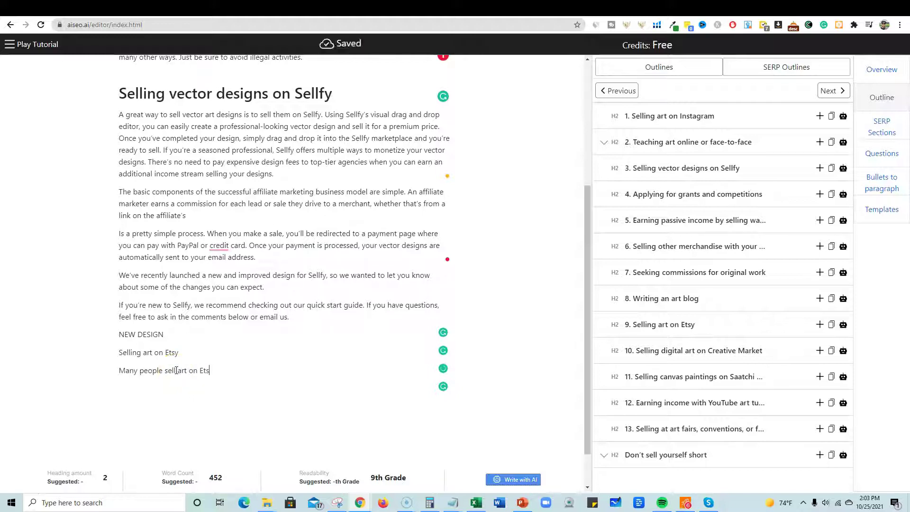
type("y and are ")
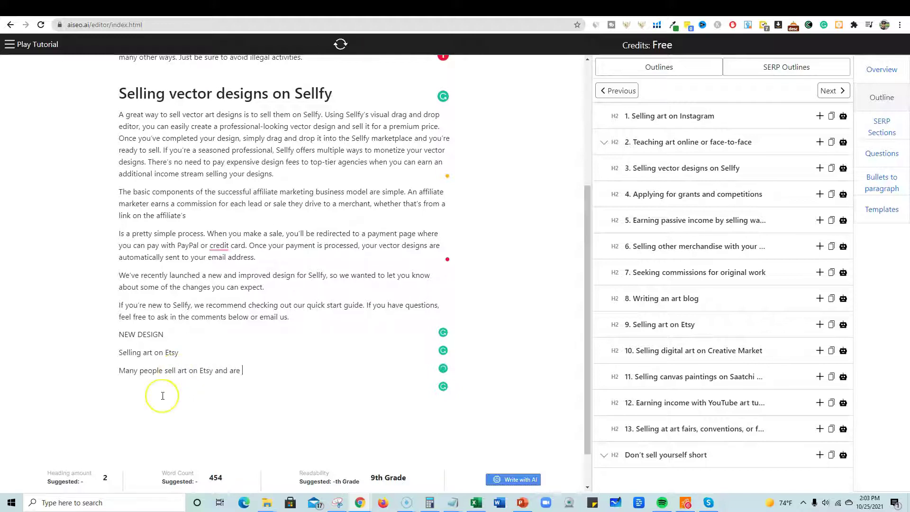
type("very successful. A great way to get started")
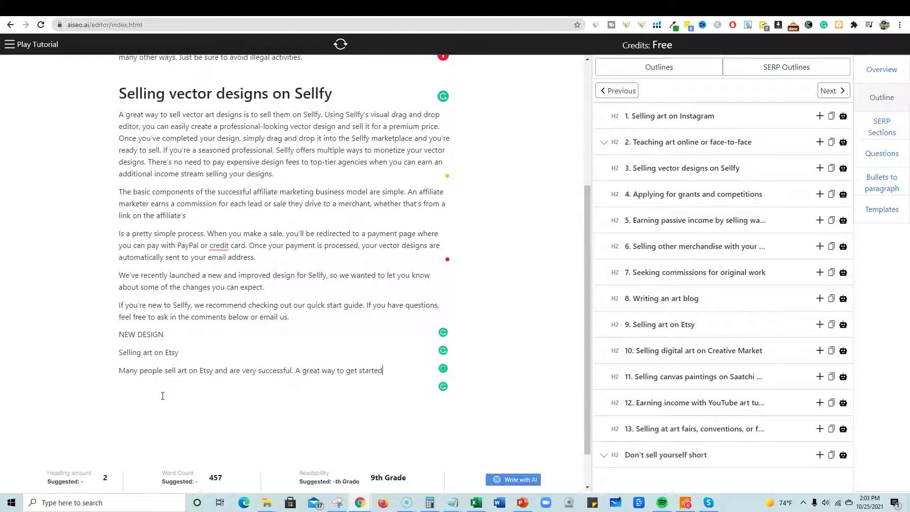
type(" selling art on Etsy is")
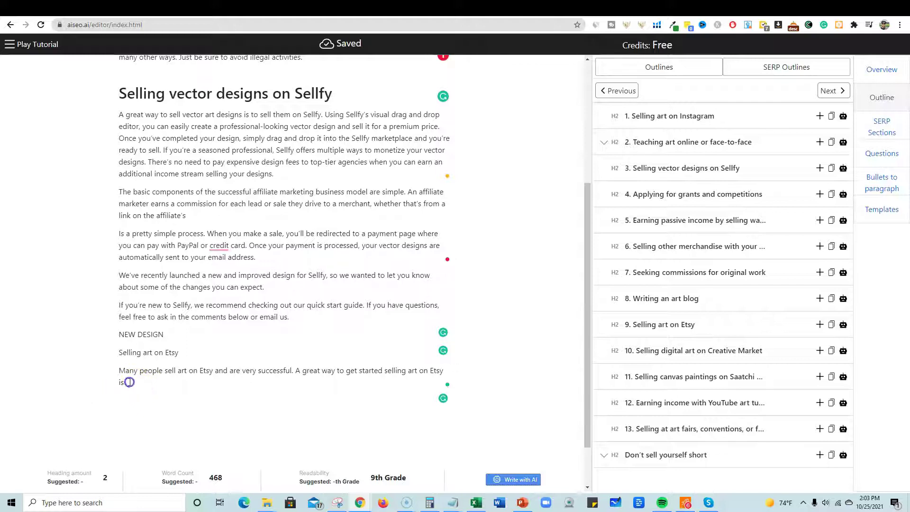
left_click(526, 478)
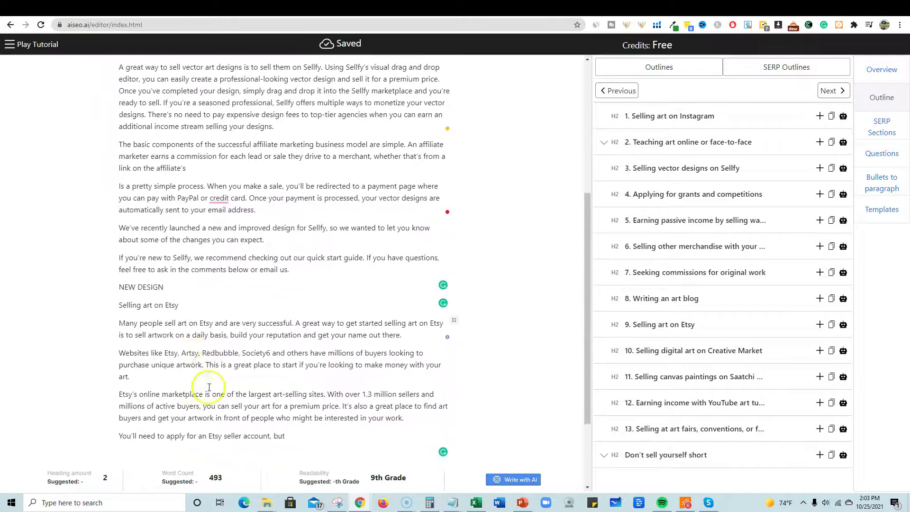
Step: Convert the plain "Selling art on Etsy" line above the new paragraphs back into a heading
left_click_drag(178, 310, 101, 304)
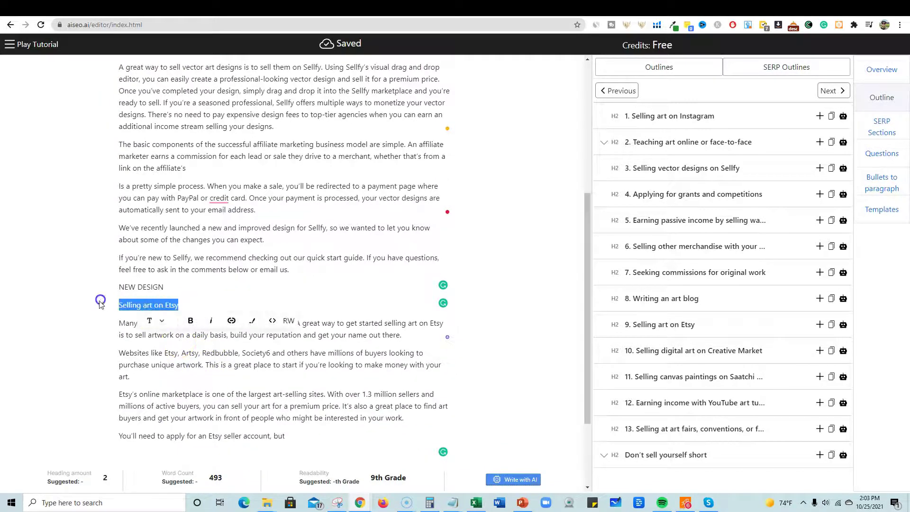
left_click(163, 321)
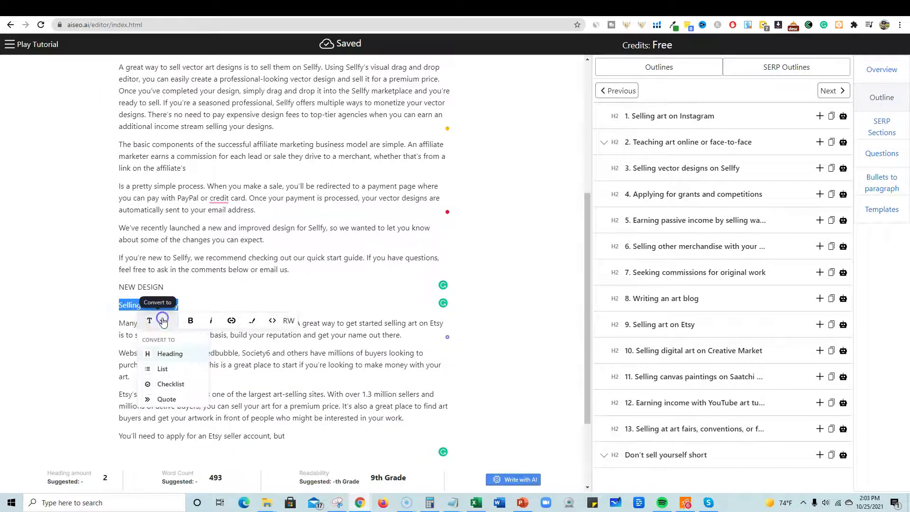
left_click(165, 359)
Step: Rewrite the paragraph about websites like Etsy, Artsy, Redbubble and Society6 with the AI rewriter
scroll(244, 383, "down", 2)
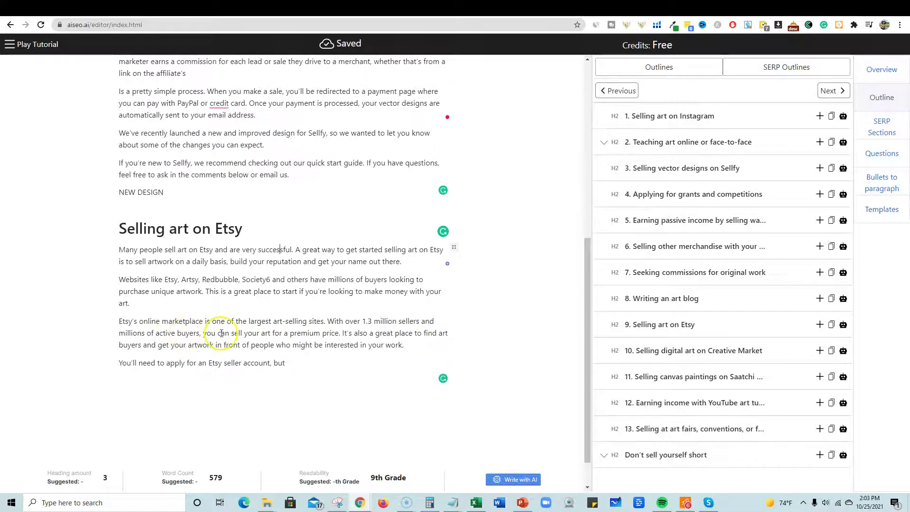
left_click_drag(340, 334, 328, 321)
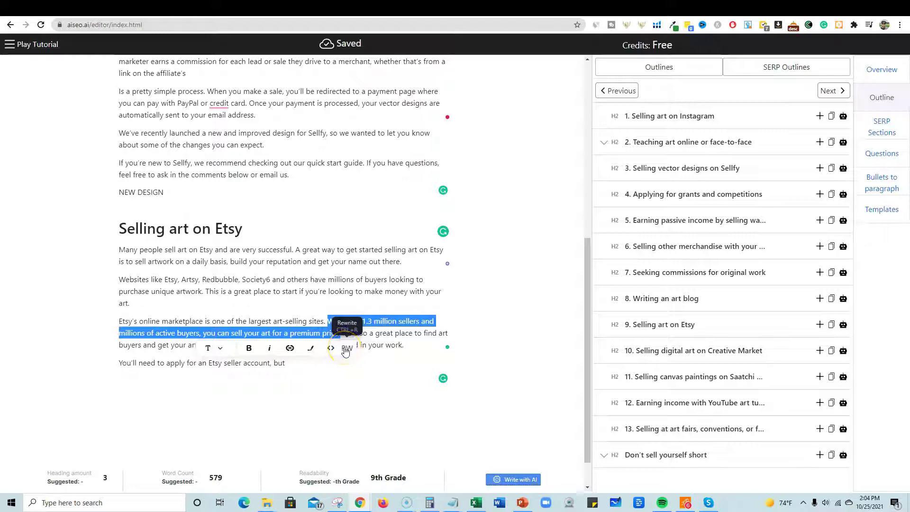
left_click(249, 322)
left_click_drag(120, 279, 131, 304)
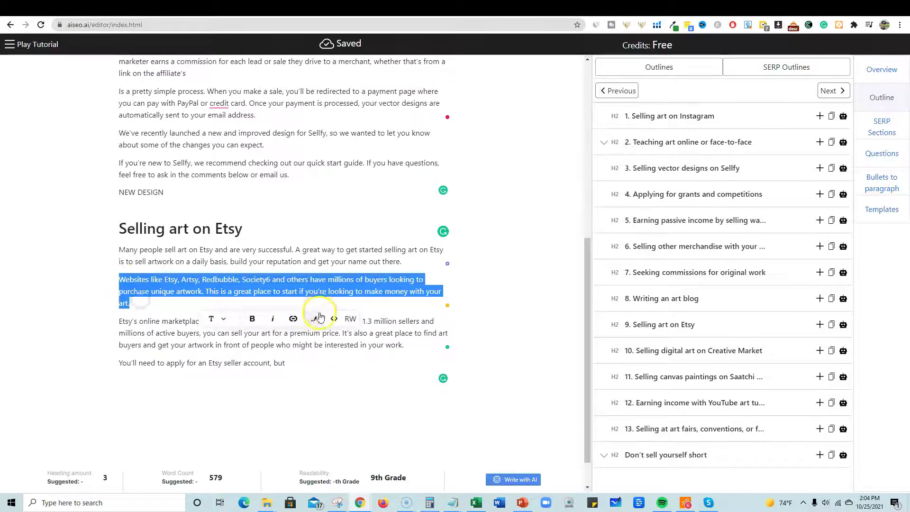
left_click(351, 319)
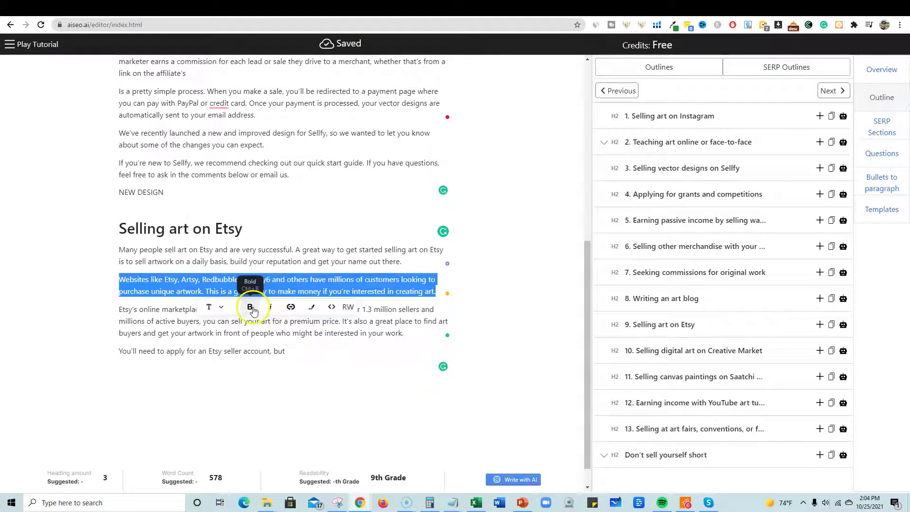
left_click(375, 314)
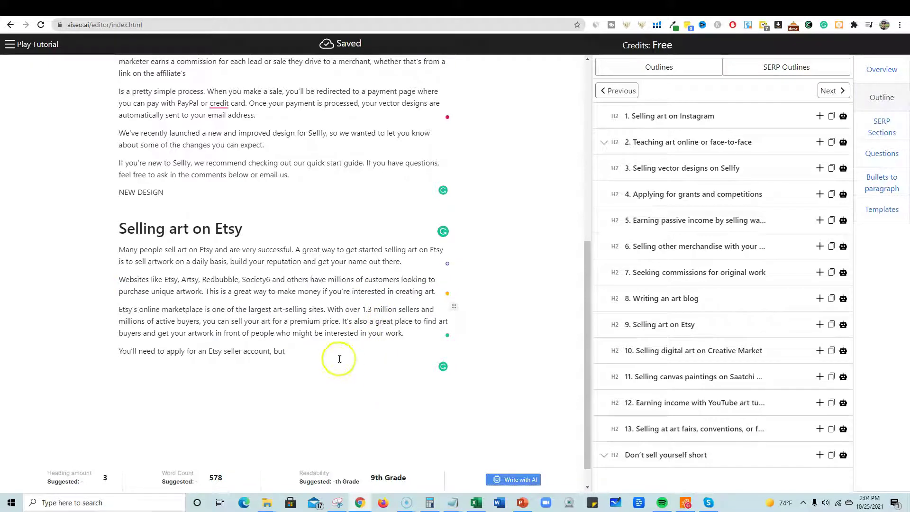
Step: Have the AI continue writing from the unfinished sentence "You'll need to apply for an Etsy seller account, but"
left_click(315, 350)
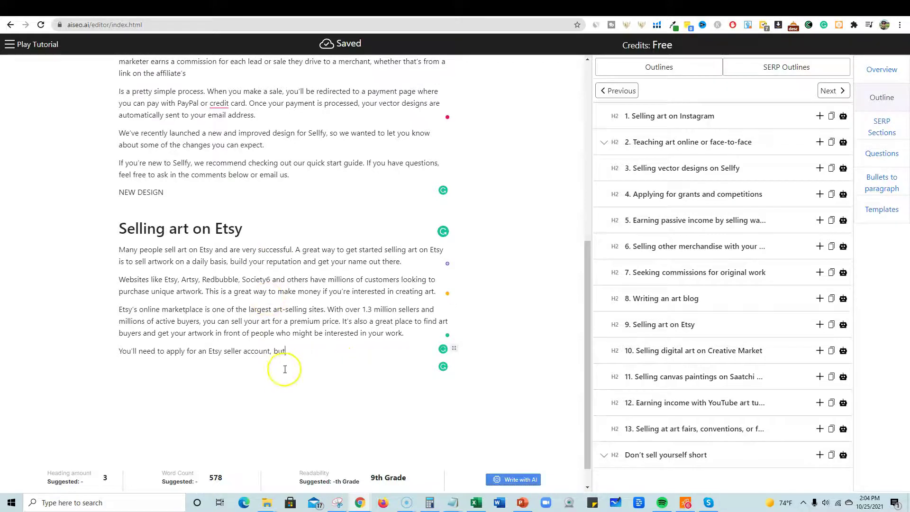
left_click(298, 351)
left_click(520, 479)
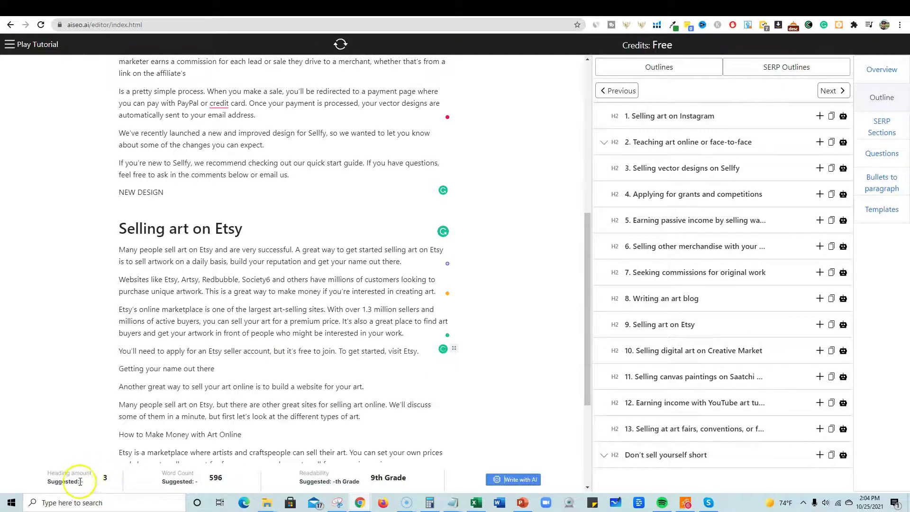
Step: Delete the "Skillshare" line and the unfinished sentence about the Skillshare community at the end of the article
scroll(271, 397, "down", 3)
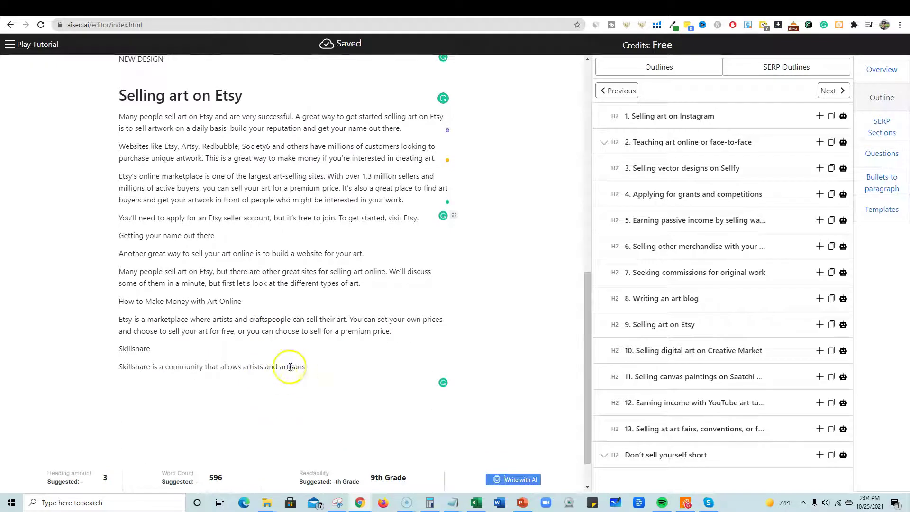
left_click_drag(312, 367, 97, 354)
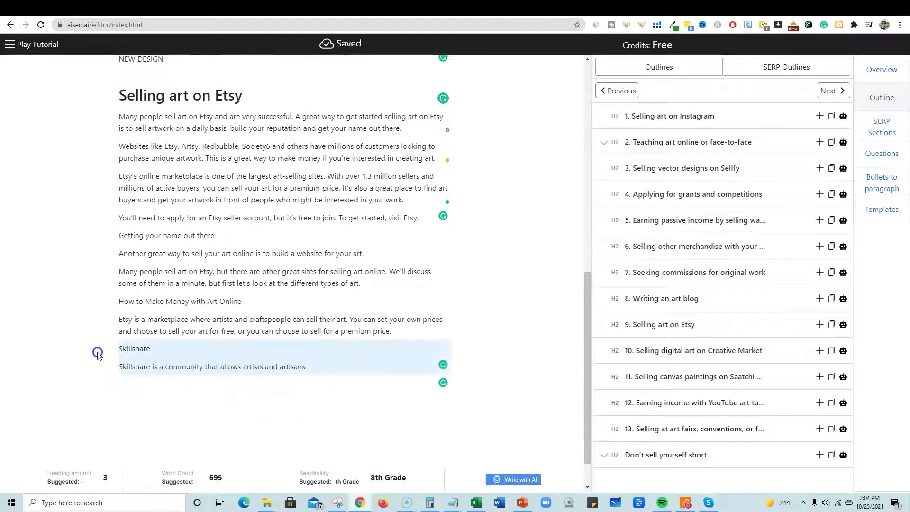
key("BackSpace")
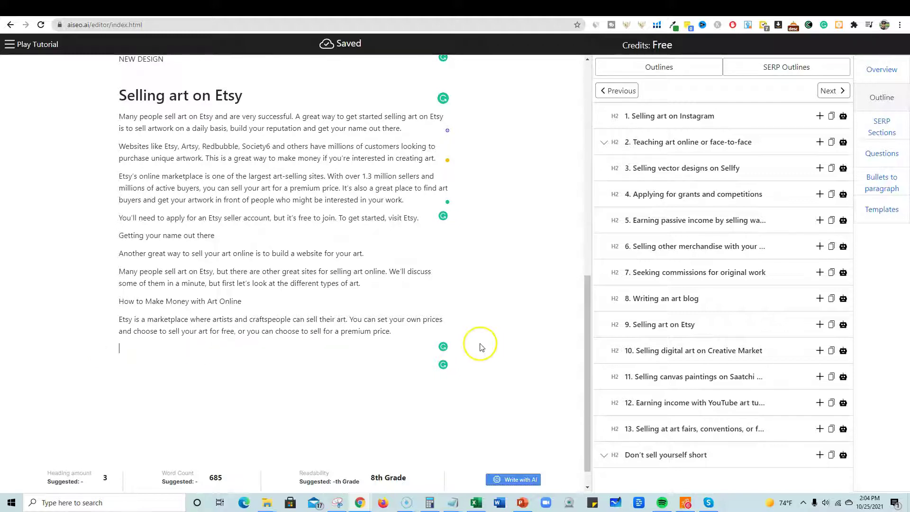
Step: Check the block conversion choices for the line "How to Make Money with Art Online" without applying one
left_click_drag(242, 301, 118, 298)
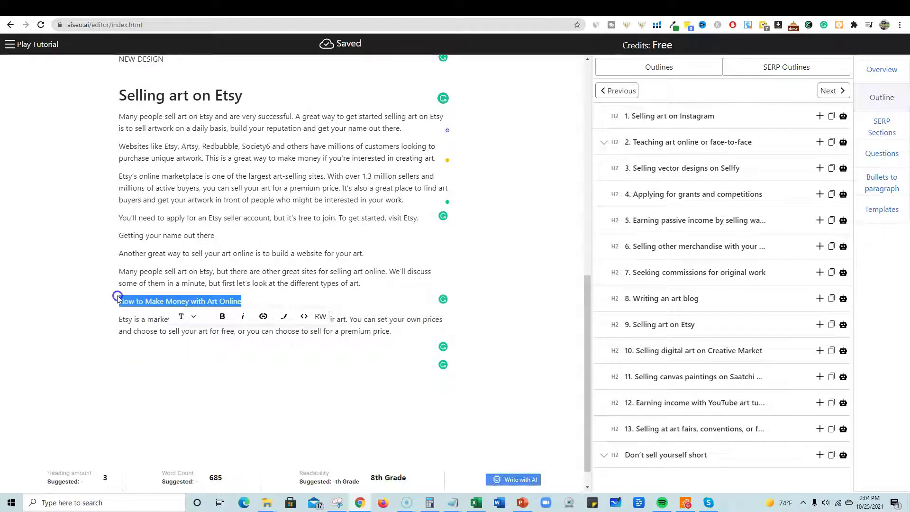
left_click(187, 316)
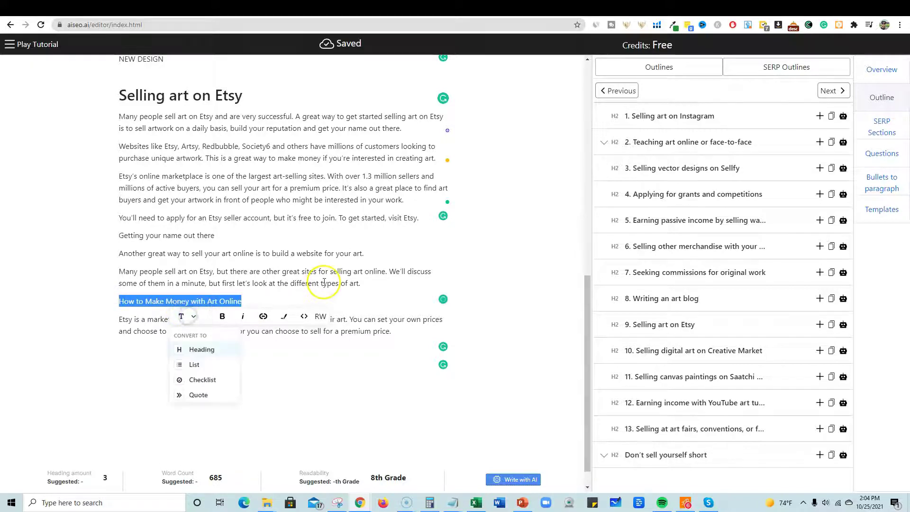
left_click(356, 349)
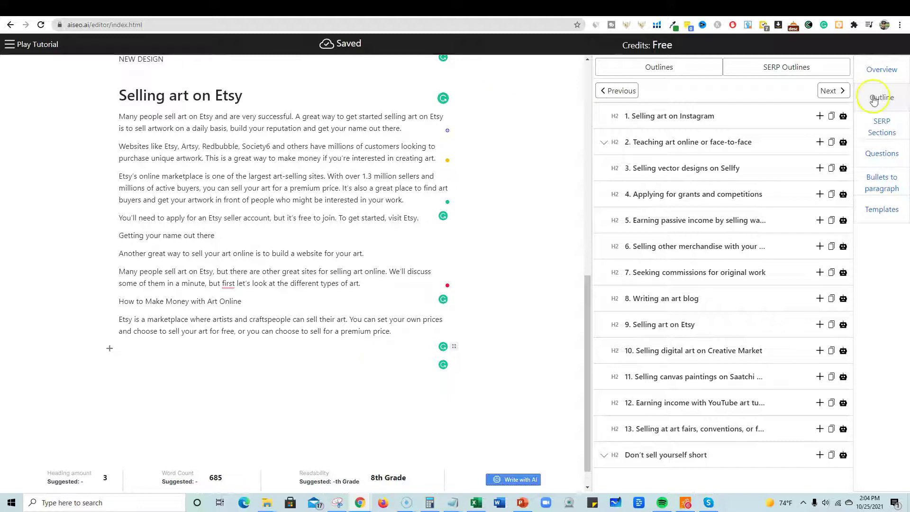
Step: Compare the SERP sections of the blog.sellfy.com article with the outline headings and look through the section list
left_click(882, 132)
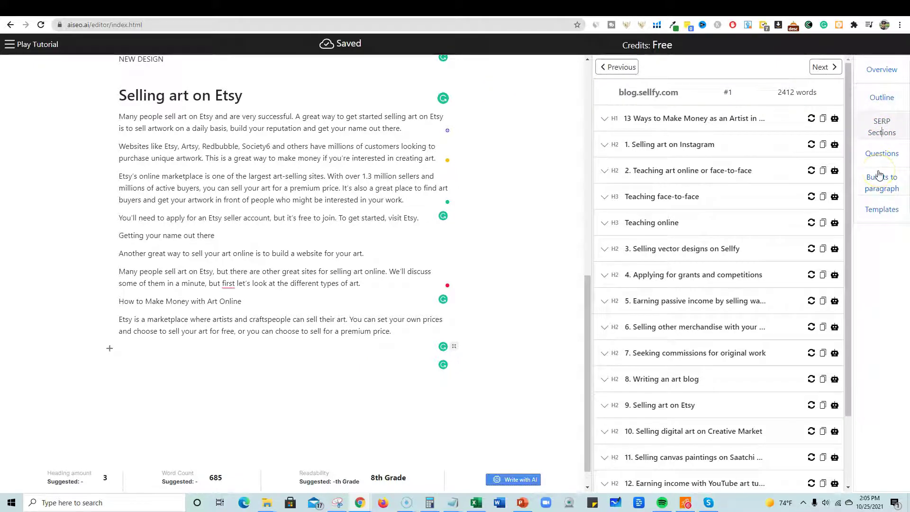
left_click(879, 98)
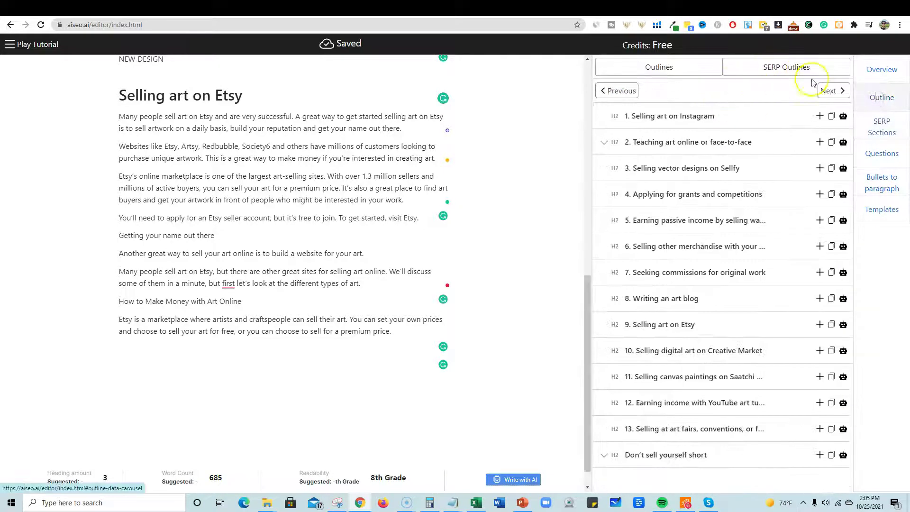
left_click(884, 131)
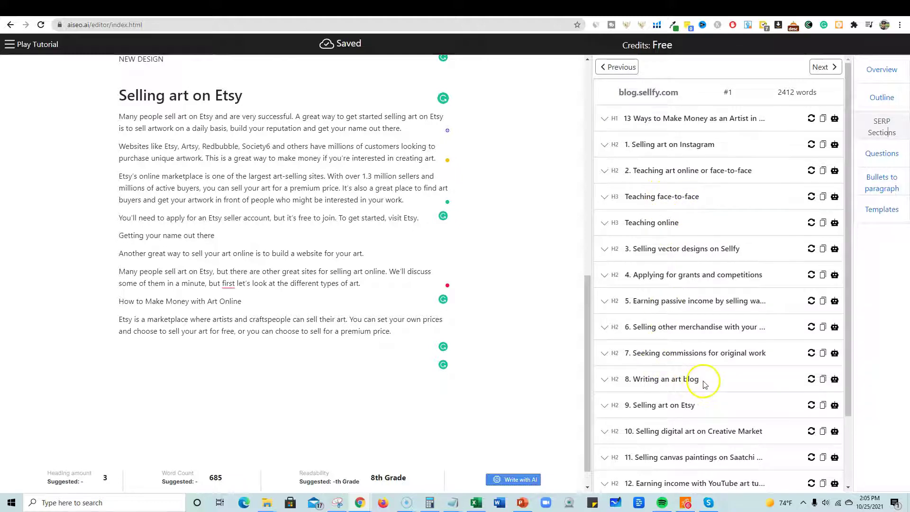
scroll(752, 349, "down", 2)
scroll(754, 353, "up", 2)
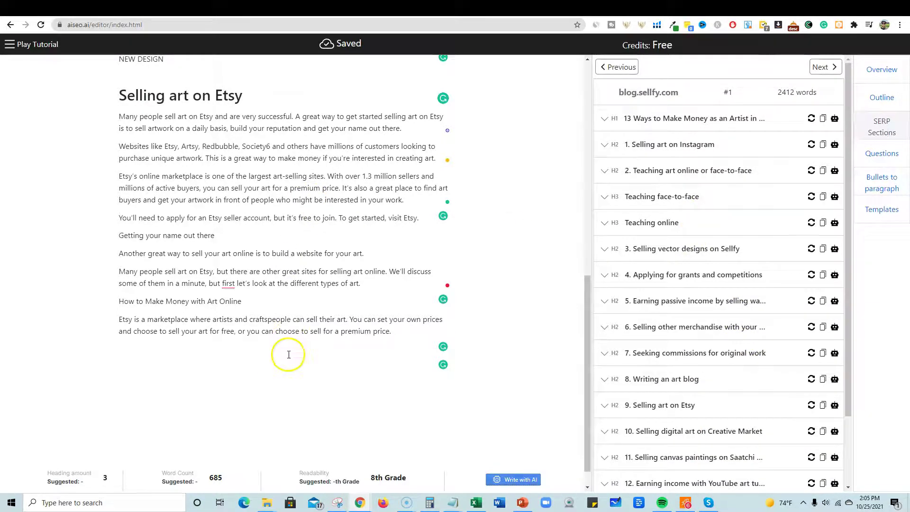
Step: Generate questions for the article and insert "What is the easiest way to make money with art online?" at the end
left_click(882, 156)
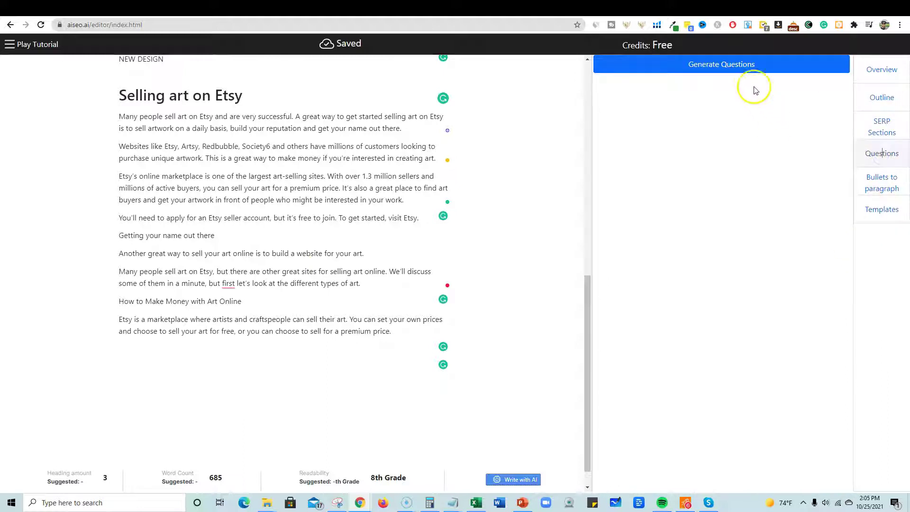
left_click(745, 64)
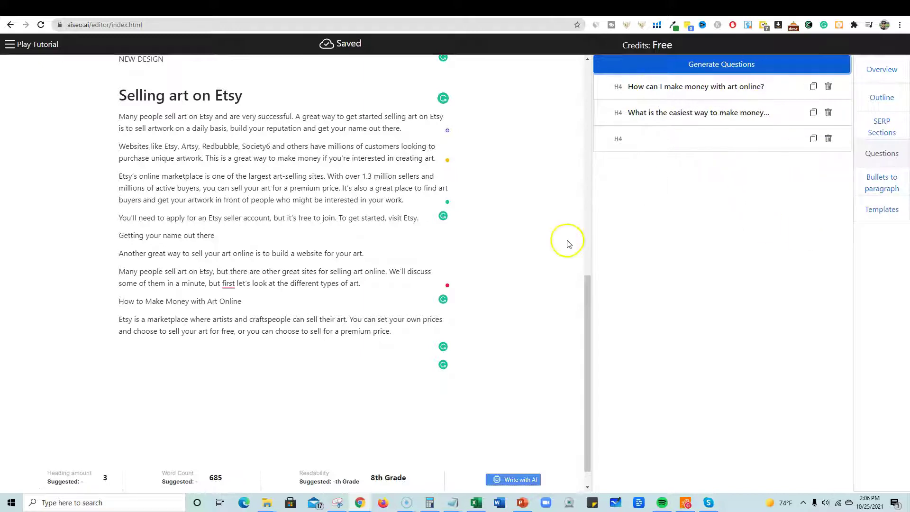
left_click(239, 358)
left_click(184, 359)
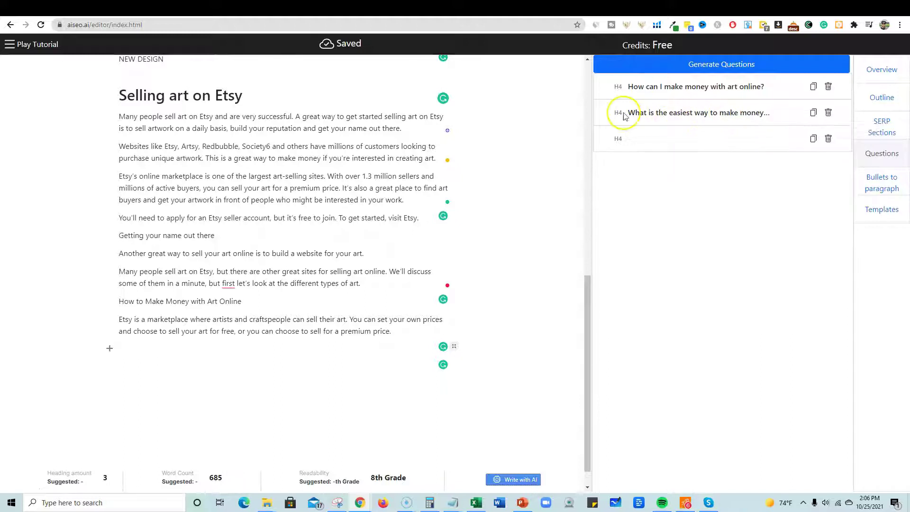
left_click(813, 113)
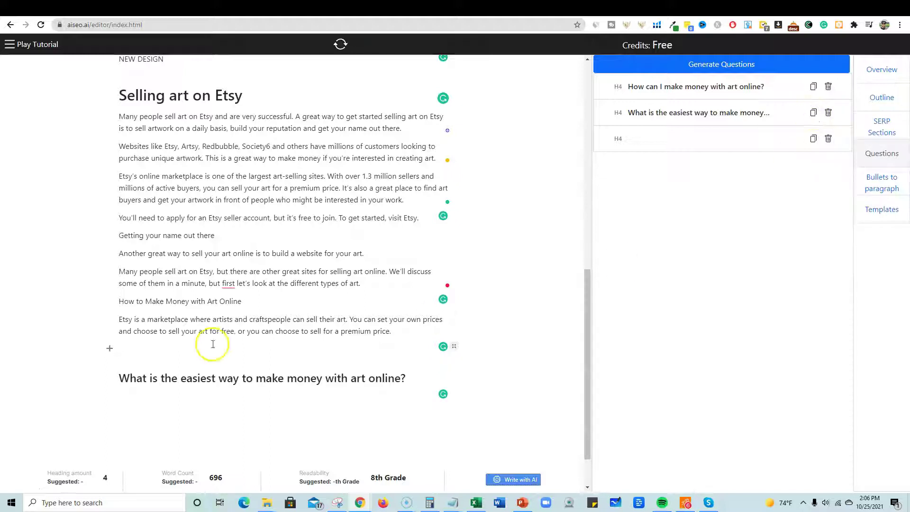
Step: Remove the empty line above "What is the easiest way to make money with art online?" and generate an AI-written answer as separate paragraphs below it
left_click(136, 356)
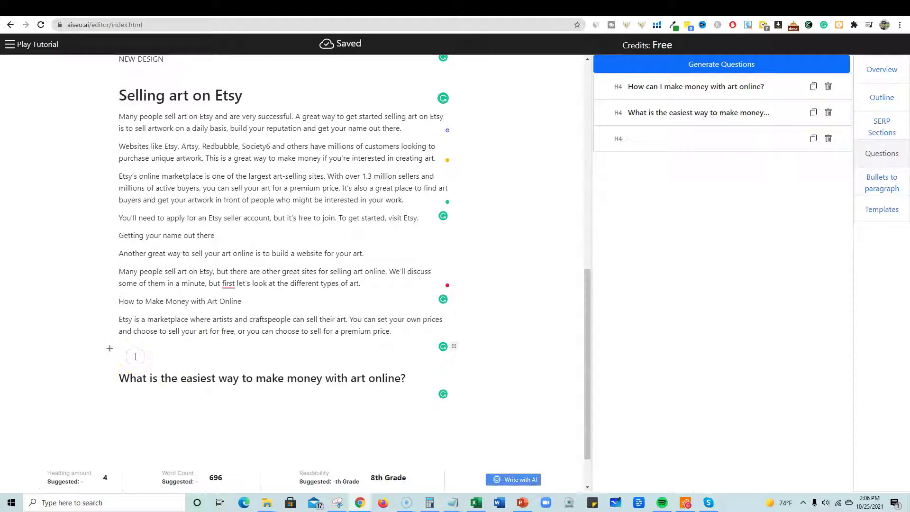
key("BackSpace")
left_click(405, 360)
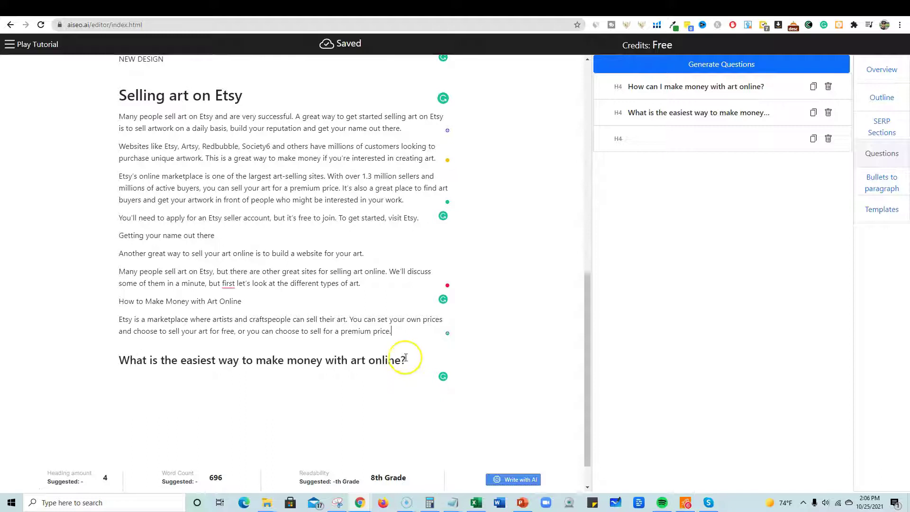
left_click(522, 480)
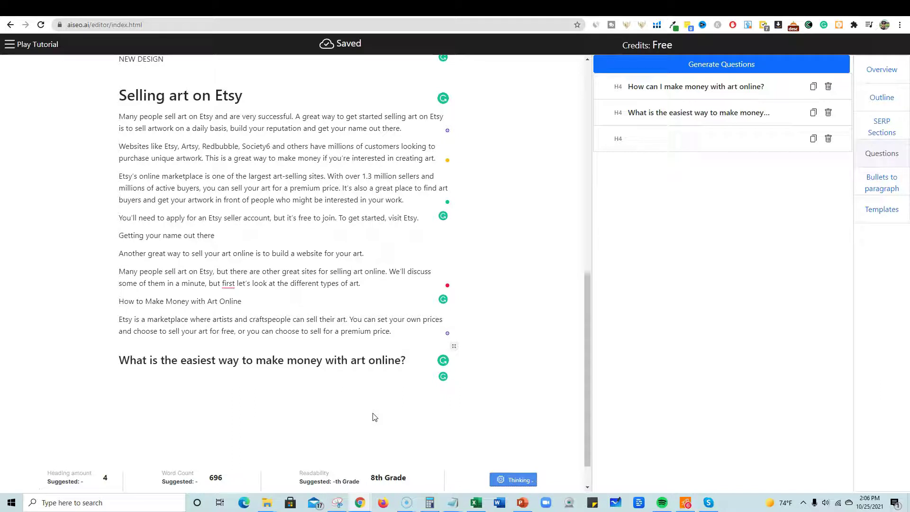
left_click(406, 359)
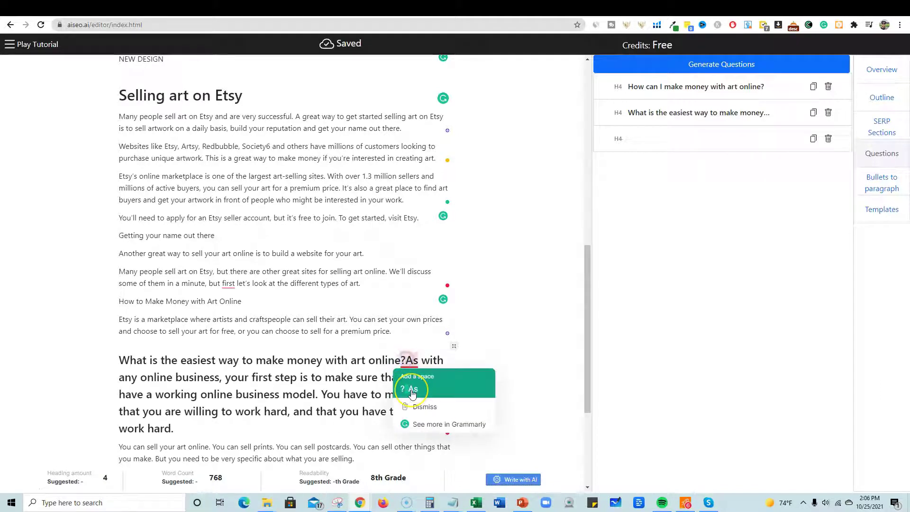
left_click(412, 390)
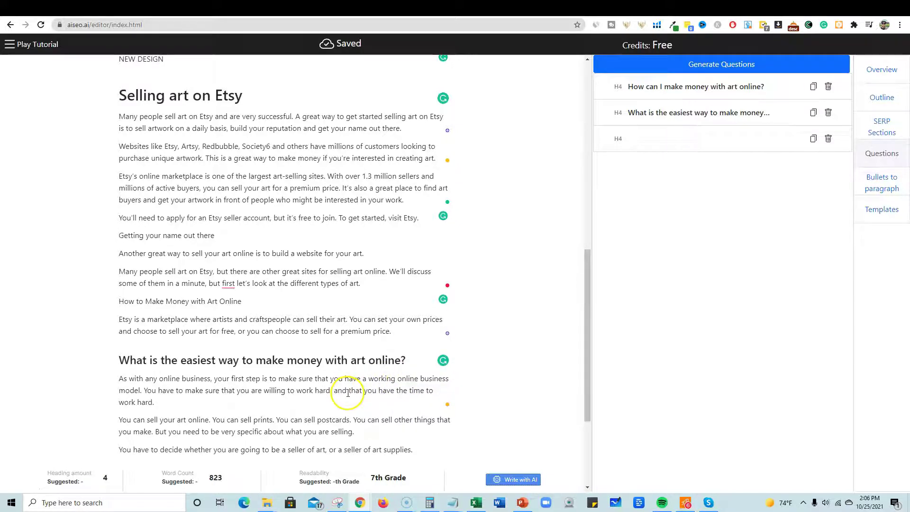
Step: Read through the generated answer paragraphs under the question heading, from the online business advice to the examples of art products
scroll(264, 386, "down", 1)
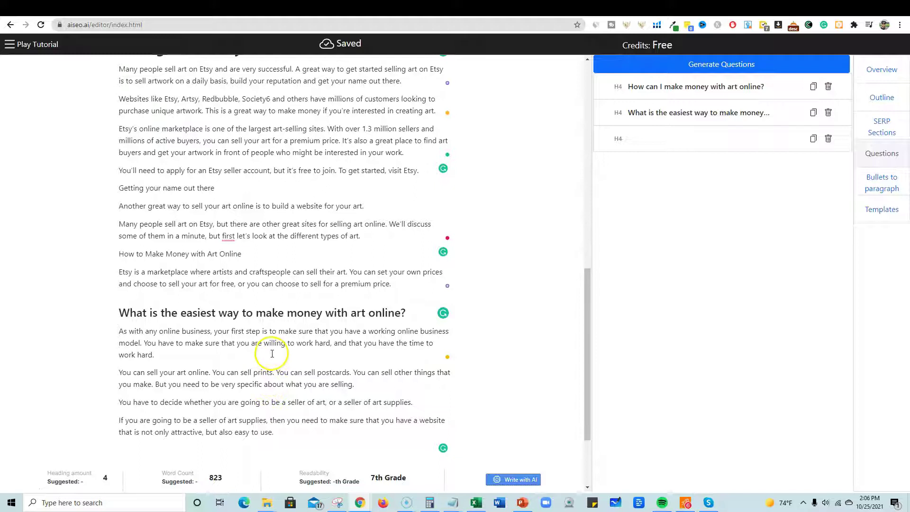
left_click_drag(155, 355, 124, 329)
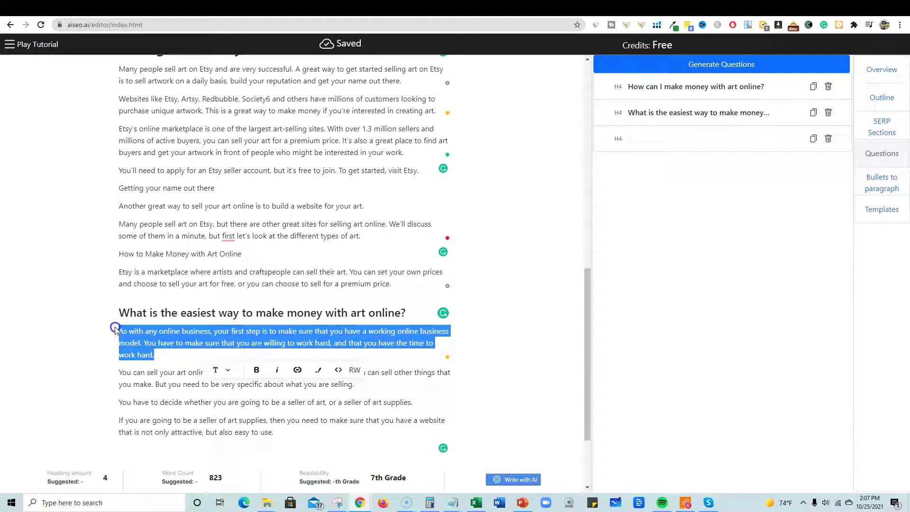
left_click_drag(115, 329, 142, 342)
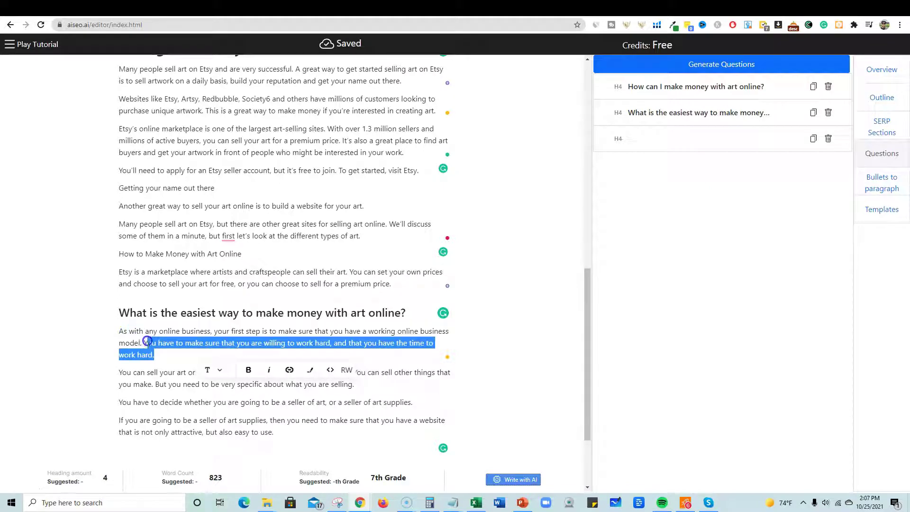
left_click(145, 373)
left_click(119, 372)
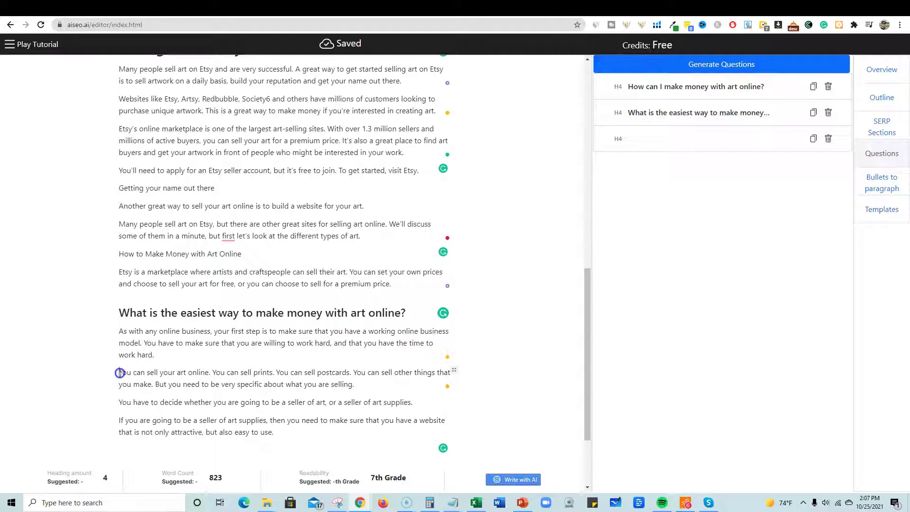
left_click_drag(119, 372, 304, 326)
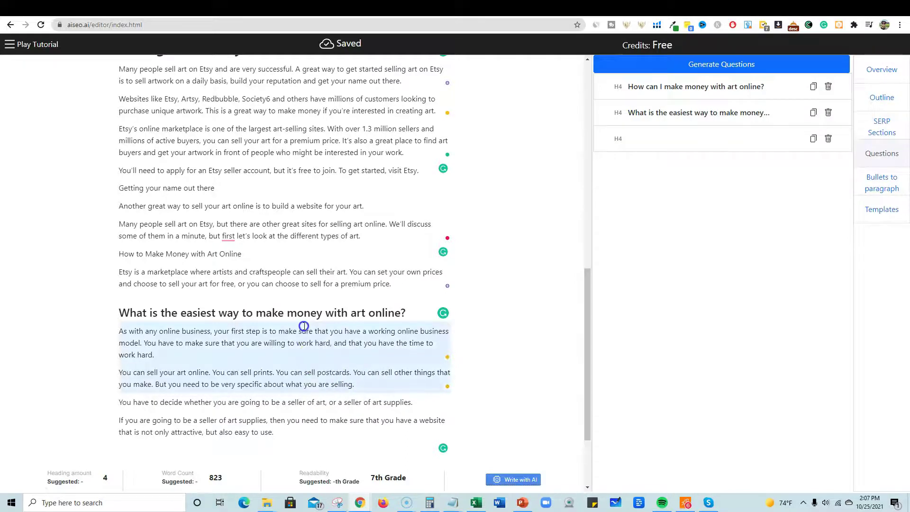
left_click_drag(310, 359, 325, 382)
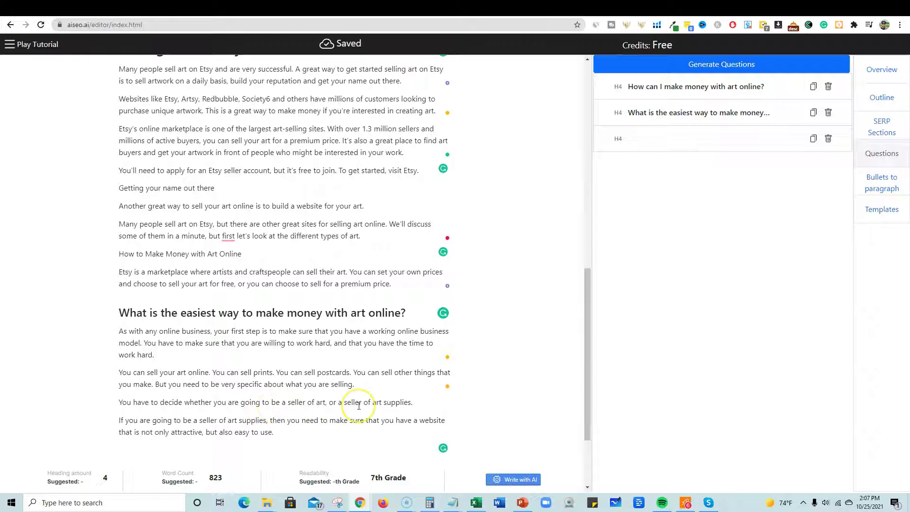
Step: Delete the article's last paragraph, beginning "If you are going to be a seller of art supplies"
scroll(358, 405, "down", 1)
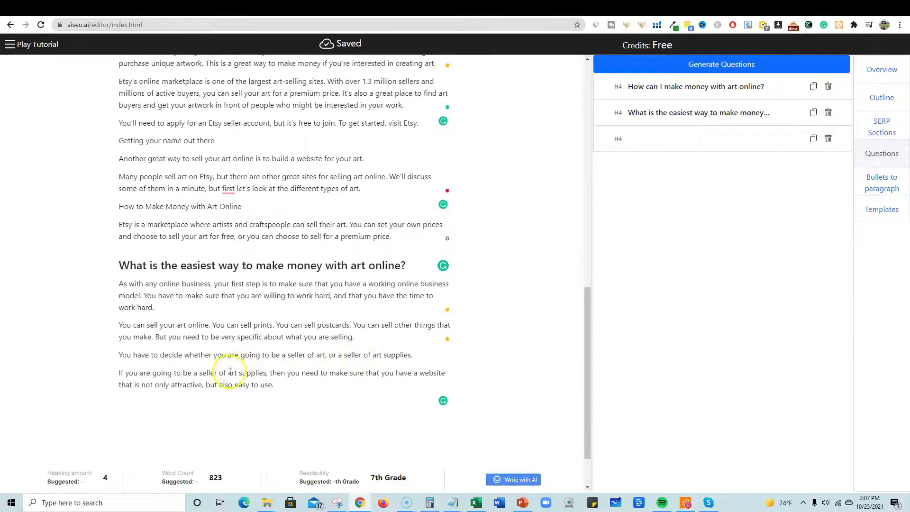
left_click(277, 384)
left_click_drag(277, 385, 80, 376)
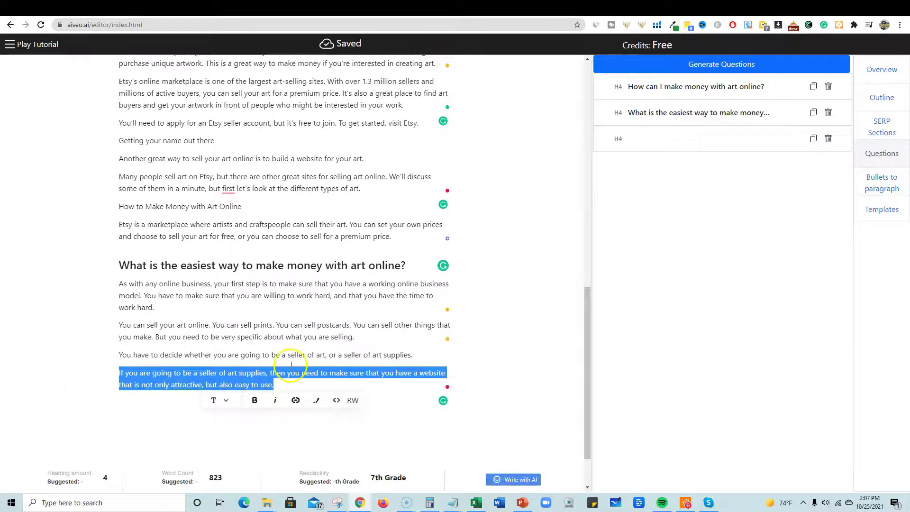
mouse_move(188, 382)
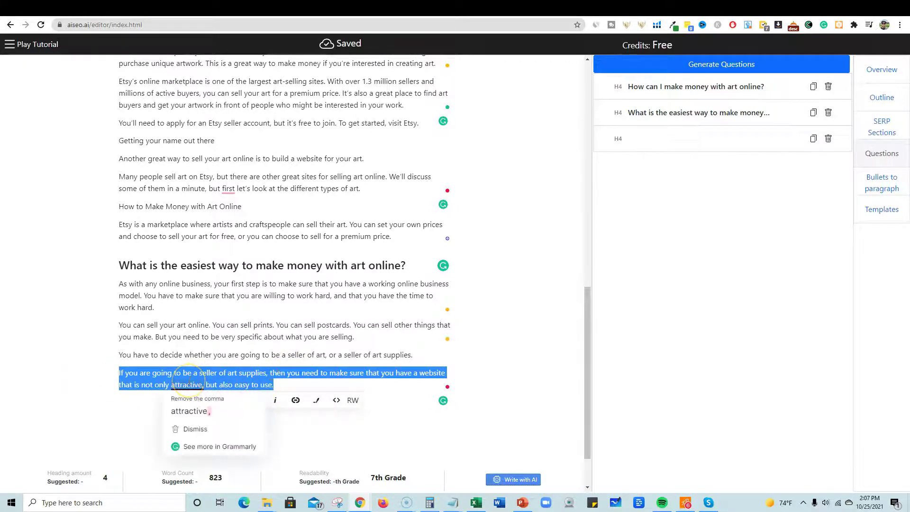
key("BackSpace")
left_click(177, 376)
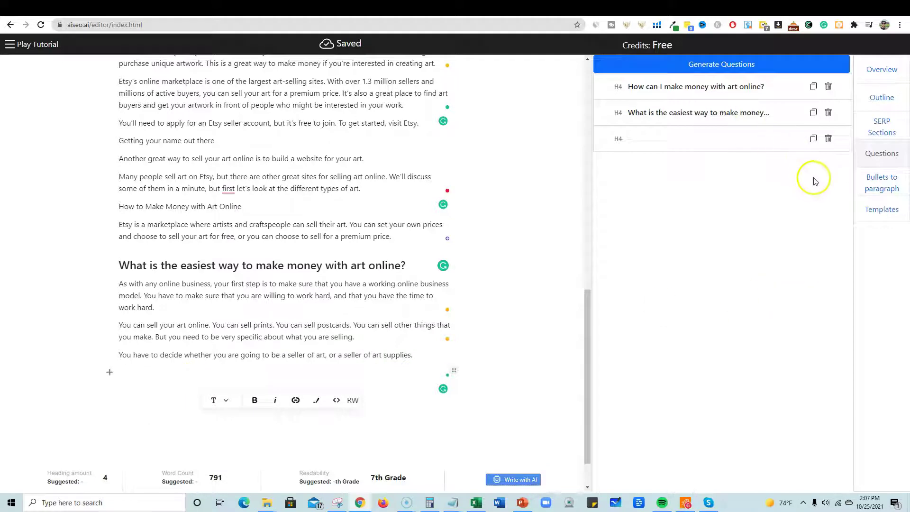
Step: Look at the tool that converts key sentences to a paragraph and browse the list of writing templates
left_click(892, 191)
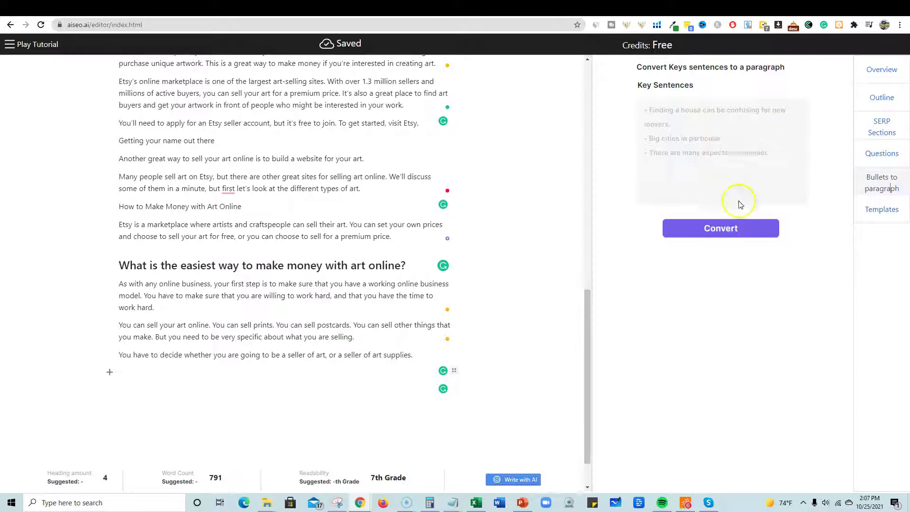
left_click(880, 212)
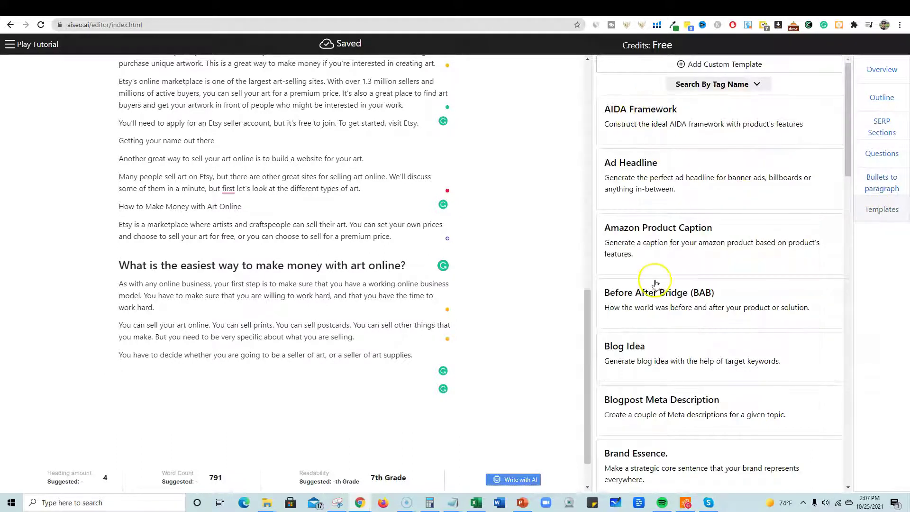
scroll(645, 379, "down", 3)
scroll(645, 422, "down", 10)
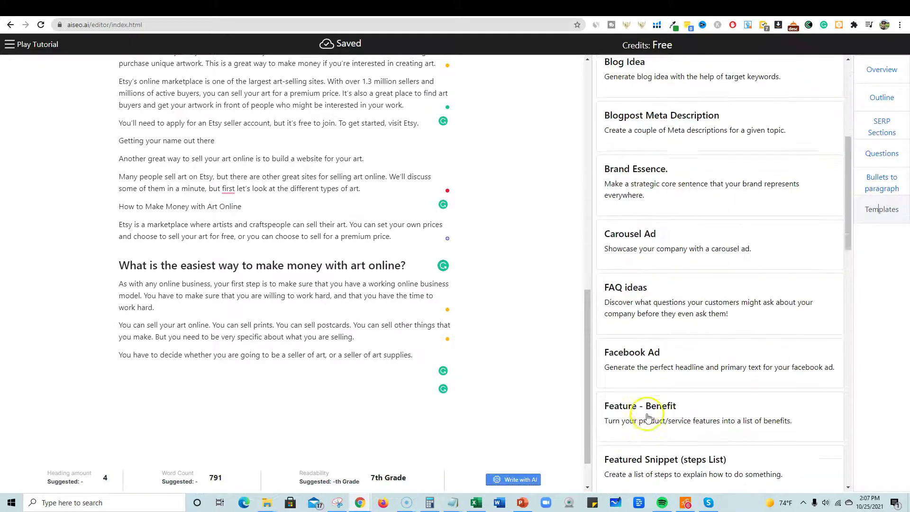
scroll(624, 279, "up", 12)
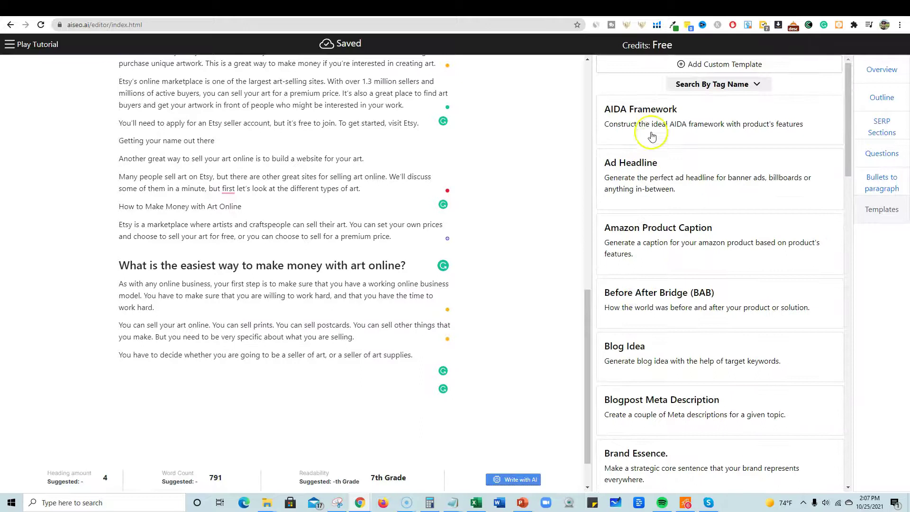
Step: Examine the AIDA Framework template's product name, description, variant and length options, and close it without generating anything
left_click(641, 108)
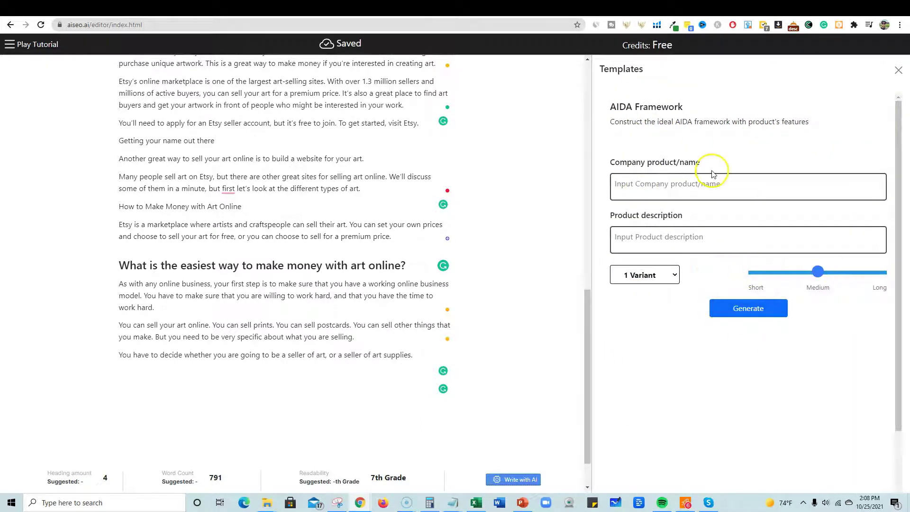
left_click(632, 187)
left_click(637, 237)
left_click(639, 181)
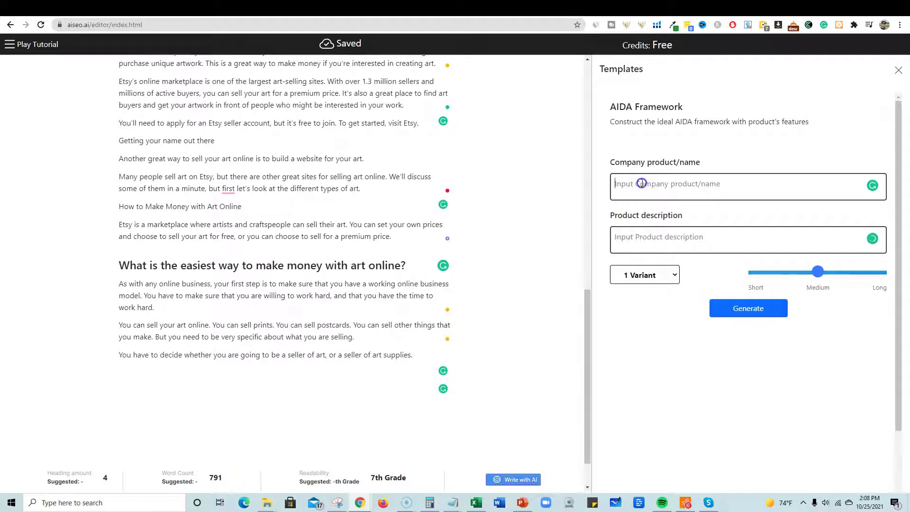
left_click(637, 237)
left_click(648, 181)
left_click(650, 238)
left_click(664, 274)
left_click(674, 327)
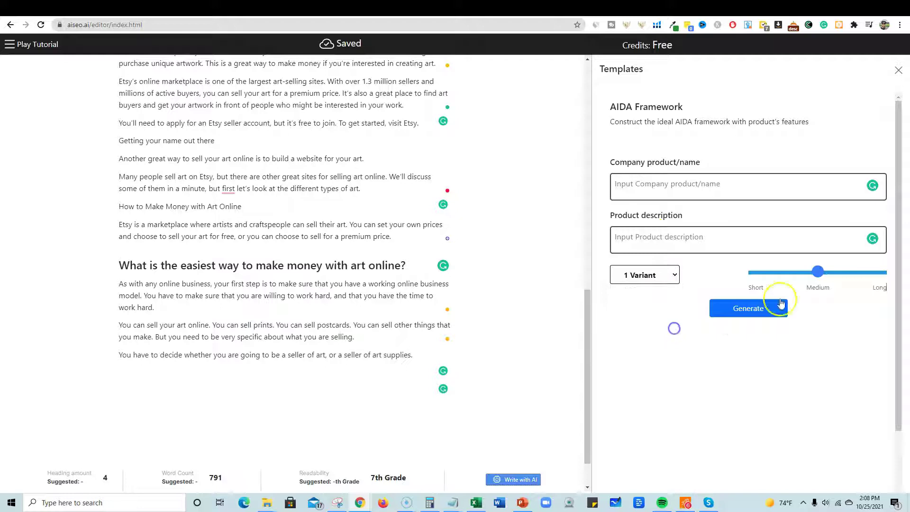
left_click(898, 72)
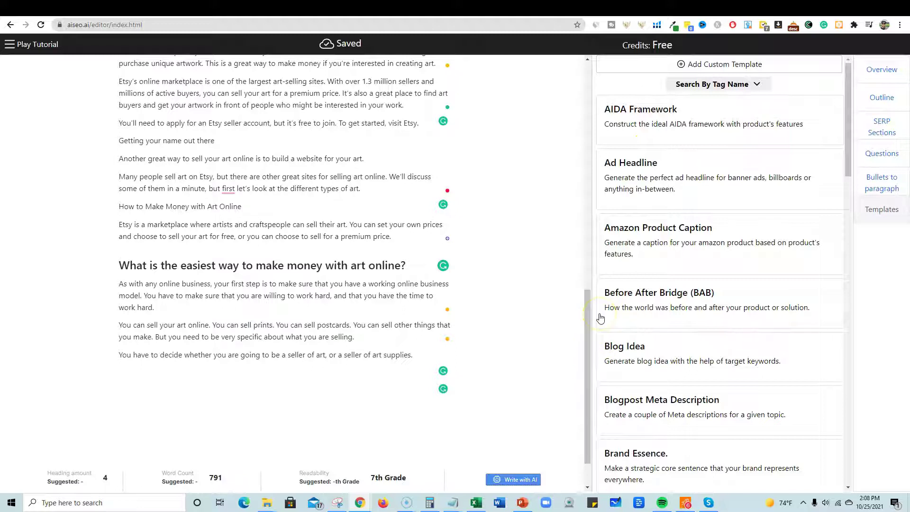
Step: Review the article's title and meta description, its outline headings and the finished text from beginning to end
left_click_drag(588, 340, 587, 308)
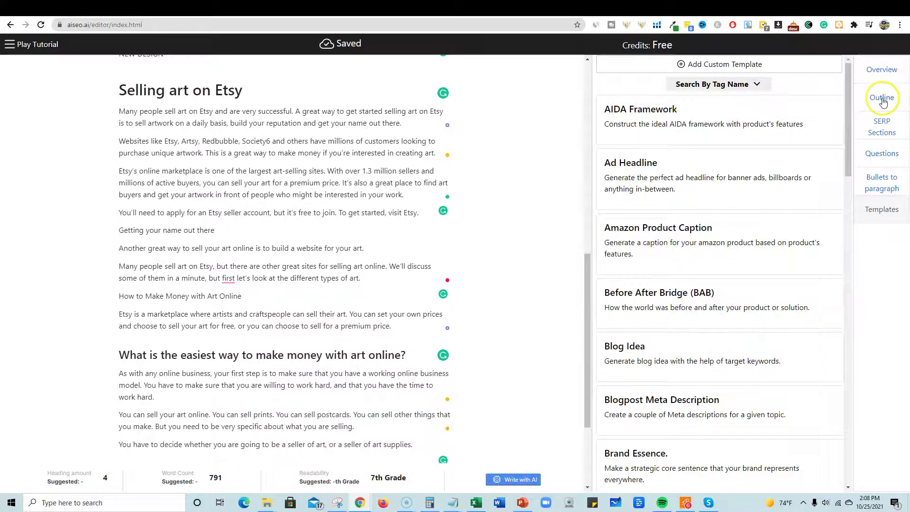
left_click(883, 72)
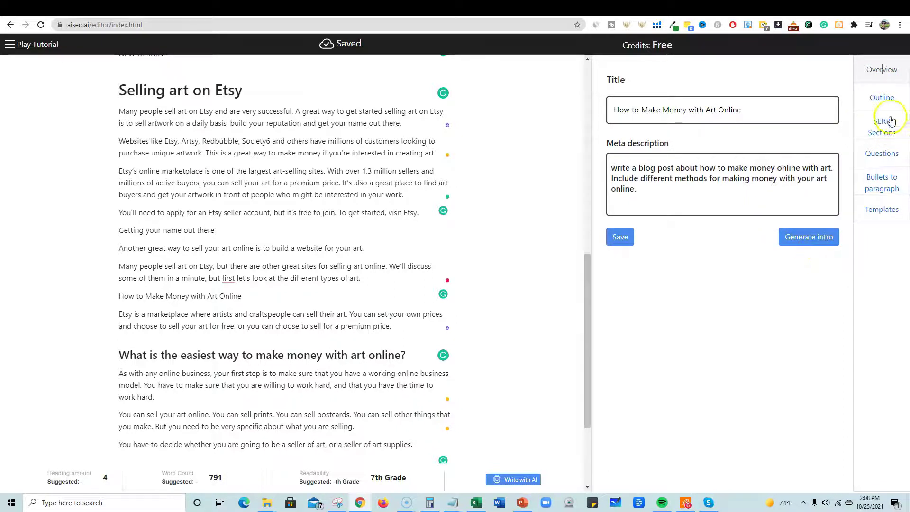
left_click(881, 98)
left_click(682, 66)
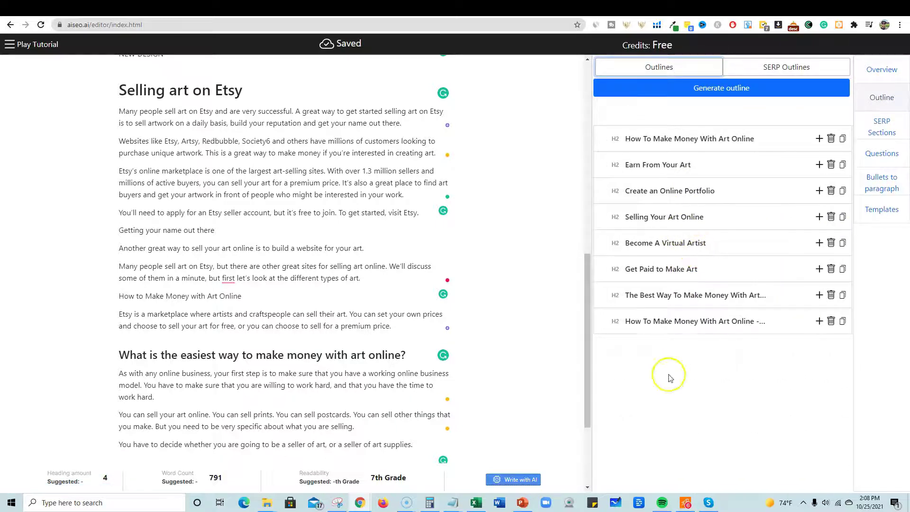
scroll(291, 388, "down", 3)
left_click(252, 338)
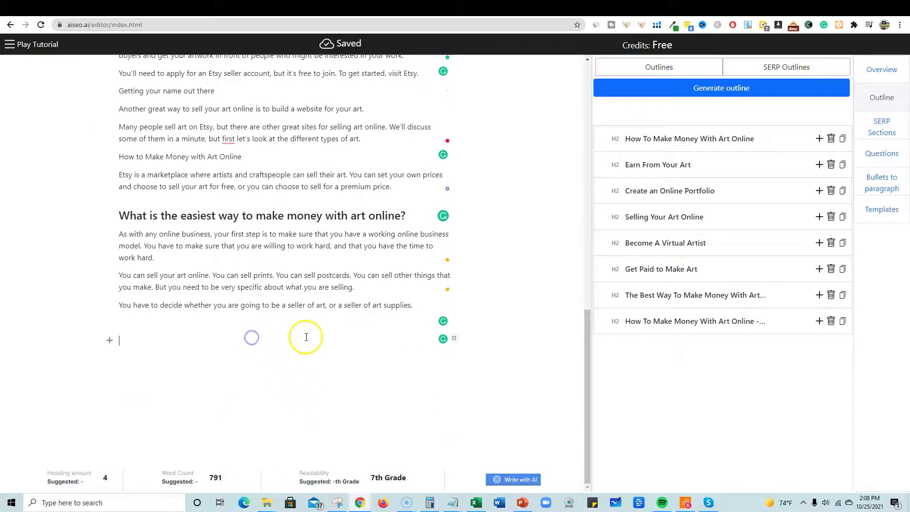
scroll(337, 321, "up", 15)
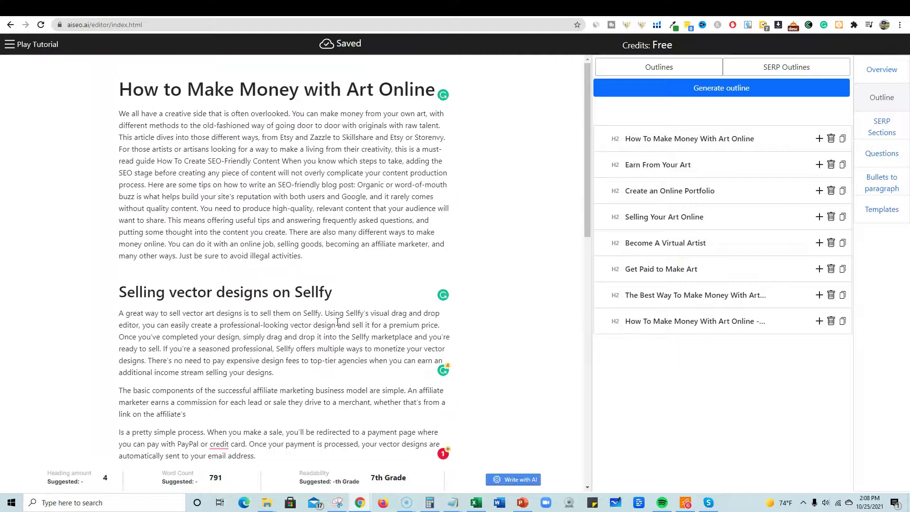
scroll(337, 321, "down", 3)
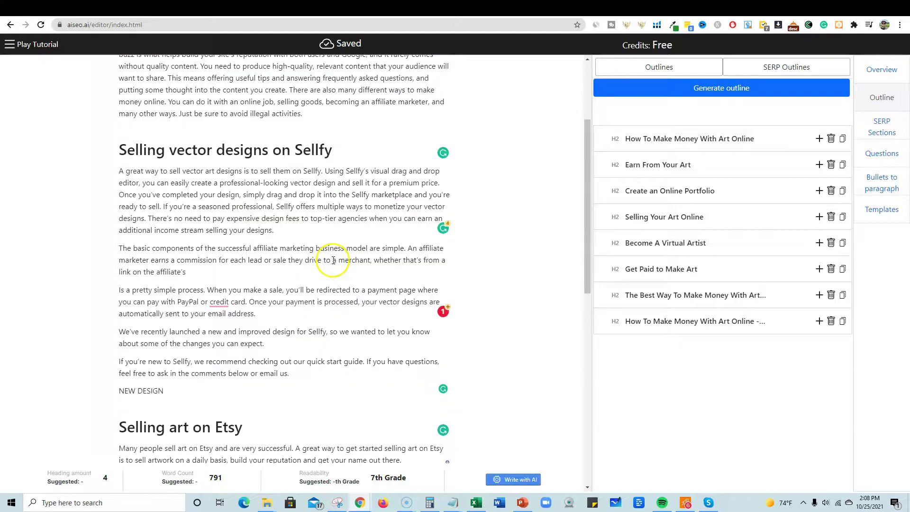
Step: Copy the whole article, switch to Copyscape in a new browser tab, and run a Premium Search on the pasted text, checking the matches
triple_click(339, 216)
left_click_drag(423, 356, 119, 96)
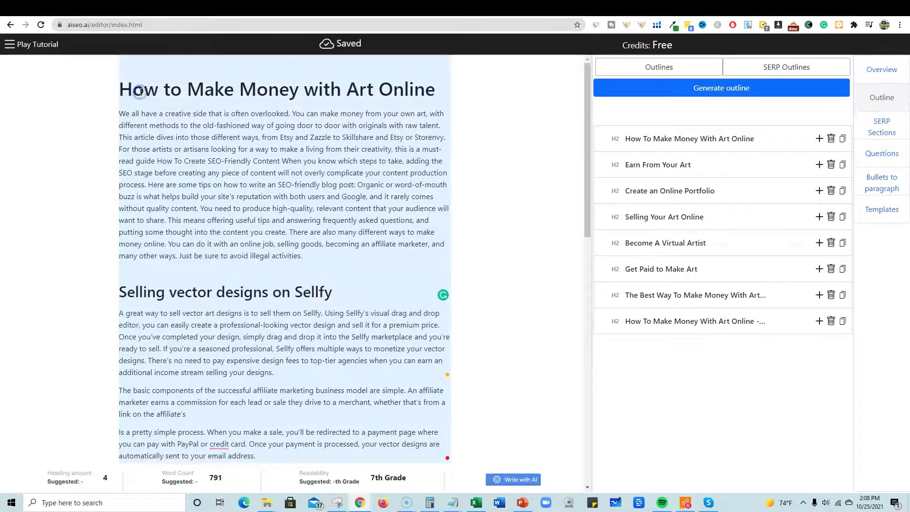
left_click(796, 9)
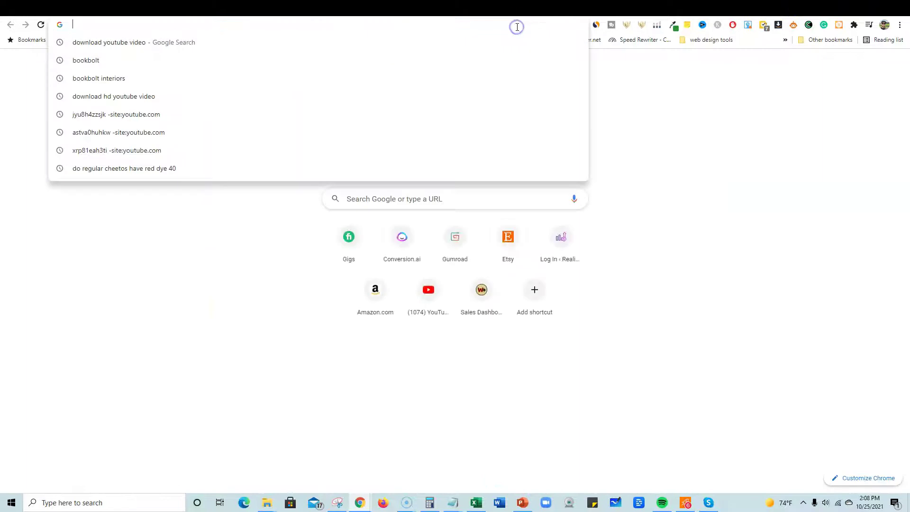
type("copy")
key("Return")
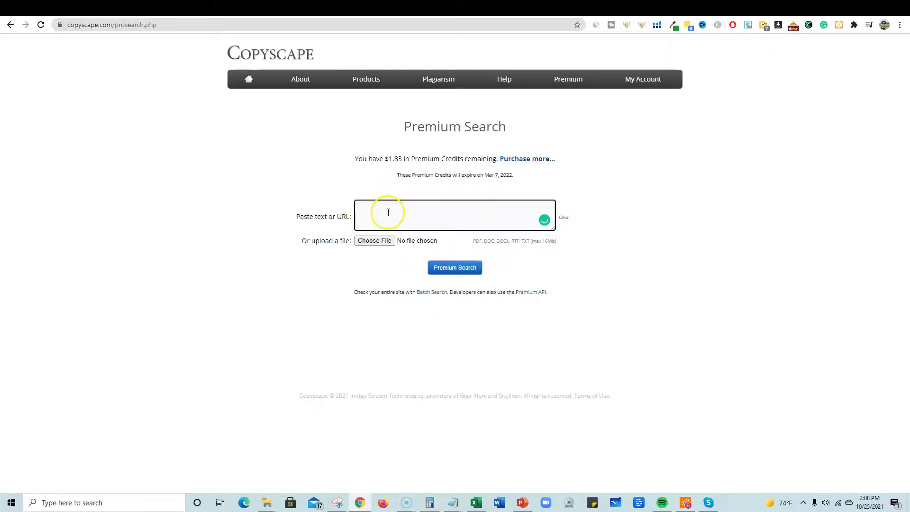
key("ctrl+v")
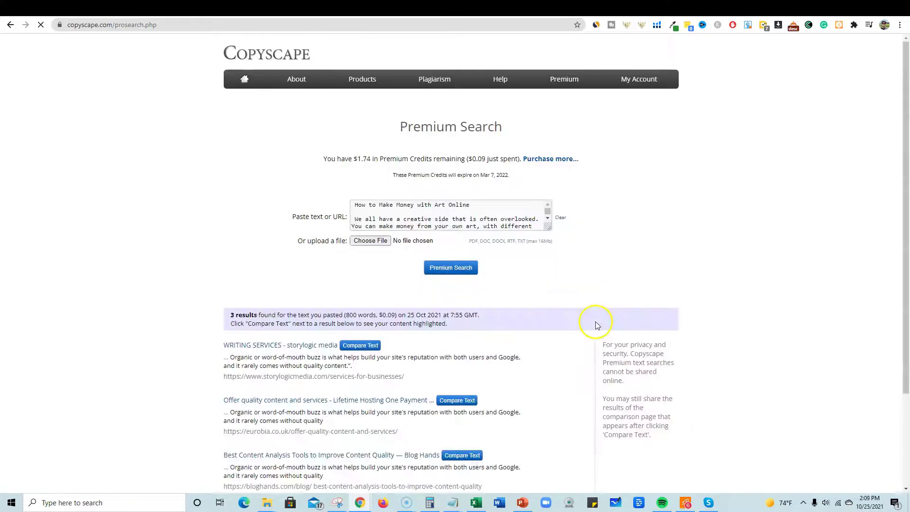
scroll(393, 313, "down", 2)
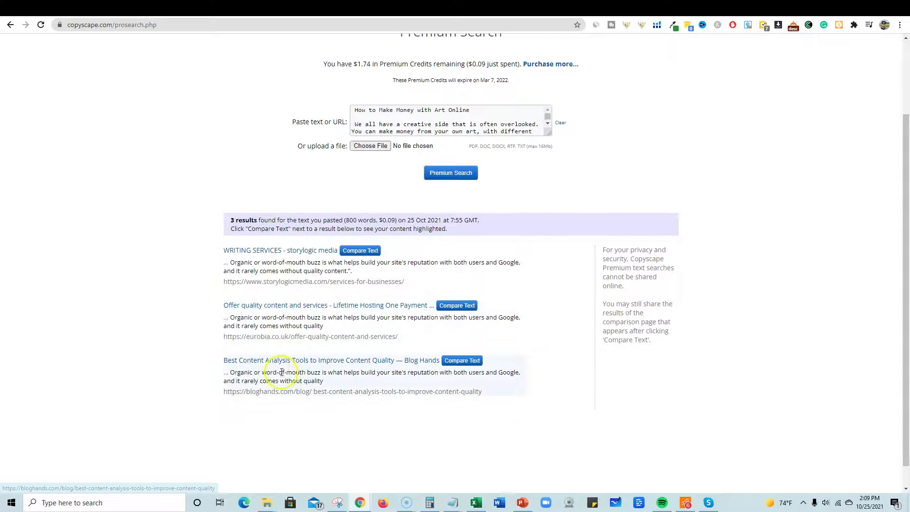
scroll(502, 341, "up", 2)
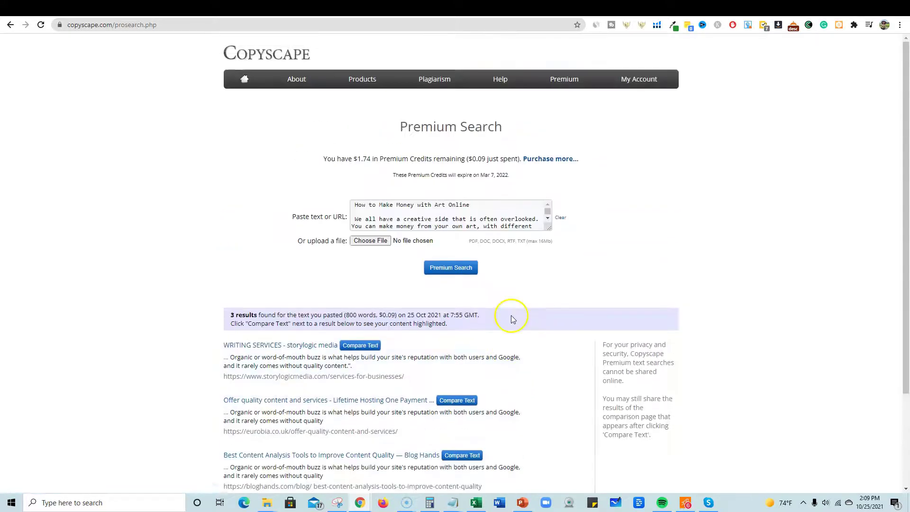
Step: Switch back to AISEO, leave the article editor and open the Copy writing templates tool
left_click(735, 118)
left_click(748, 10)
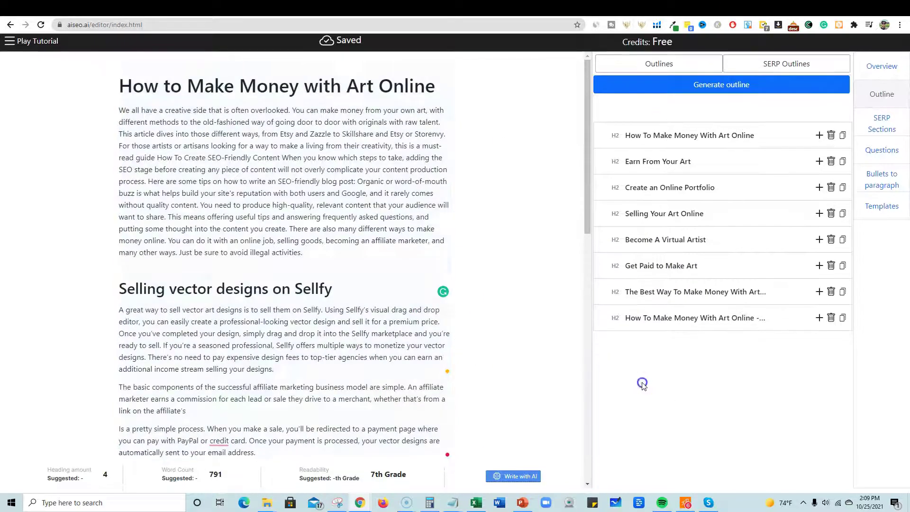
left_click(9, 45)
left_click(103, 185)
left_click(381, 274)
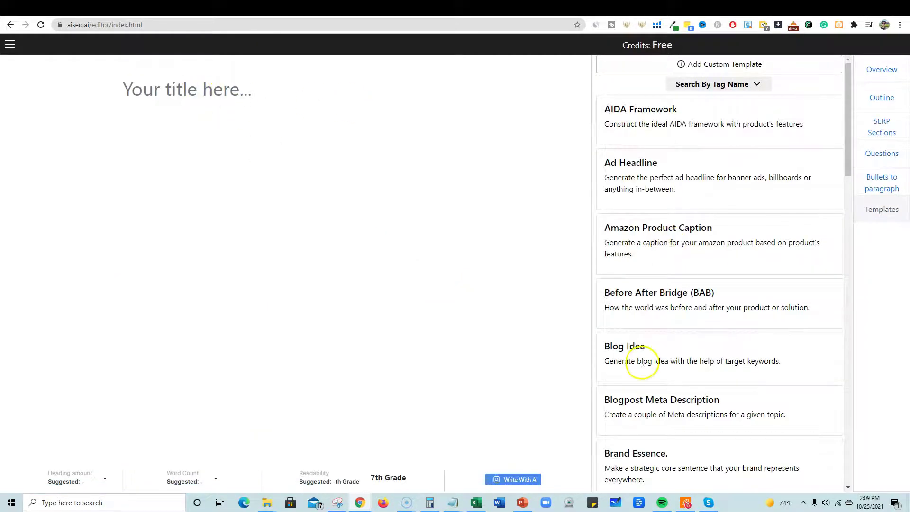
Step: Generate 2 medium-length AIDA Framework variants for Terry's Best Bakery, described as "We make the best pasteries and cakes in Dallas Texas."
left_click(646, 118)
left_click(642, 182)
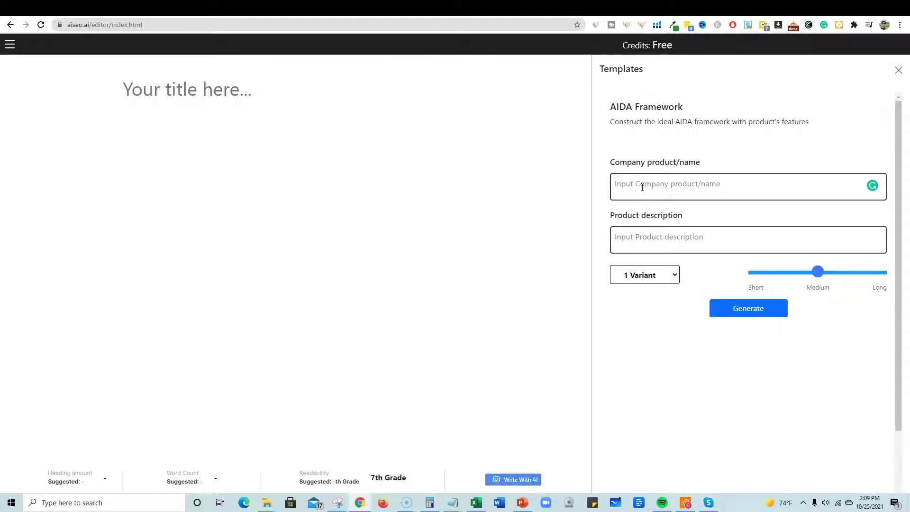
type("Terry's Best Bakery")
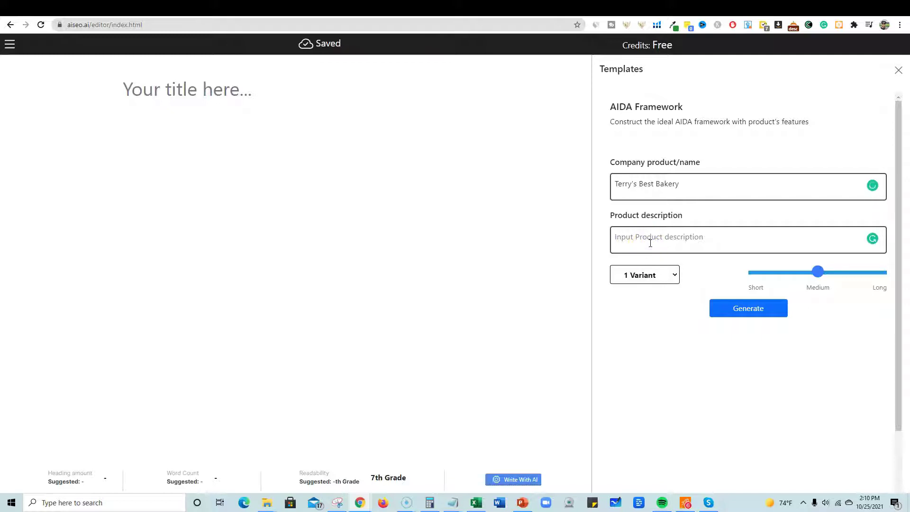
type("We")
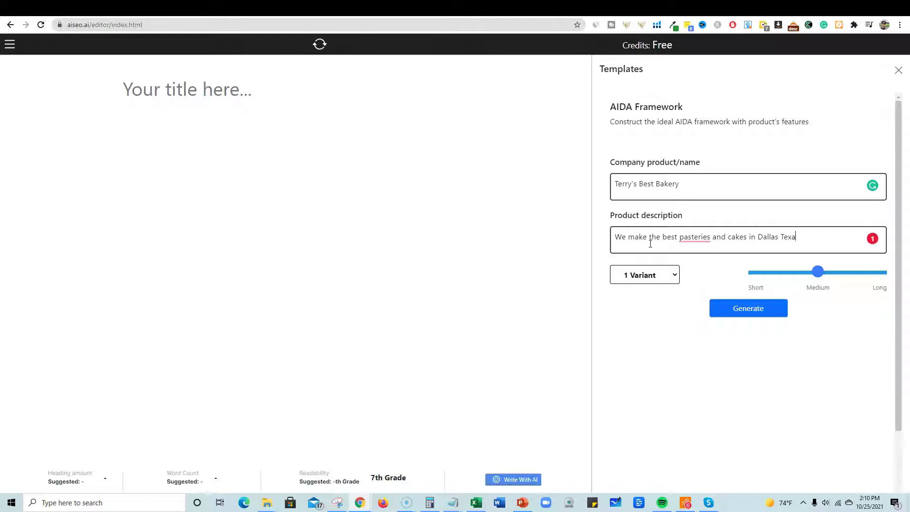
left_click(646, 274)
left_click(649, 300)
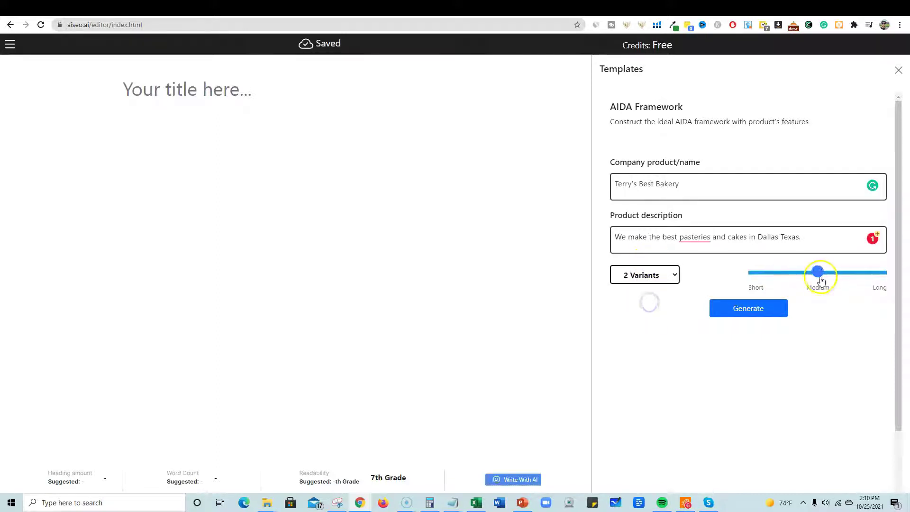
left_click(763, 311)
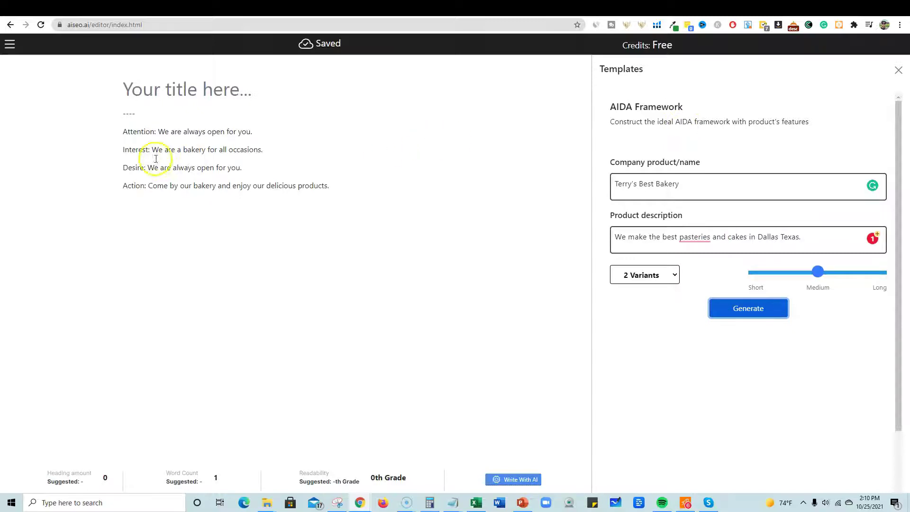
Step: Read through the attention, interest, desire and action lines in both generated AIDA variants for the bakery
left_click_drag(159, 132, 278, 124)
left_click(134, 178)
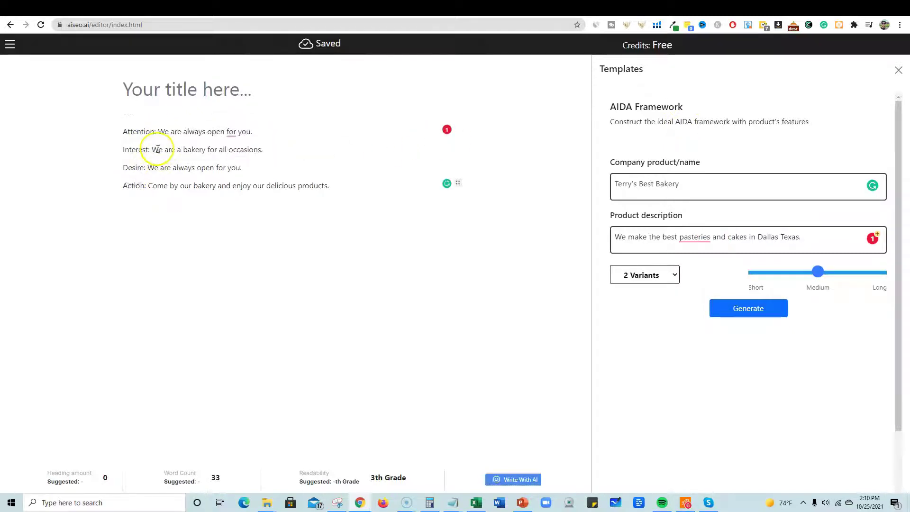
left_click_drag(158, 150, 277, 147)
left_click(146, 187)
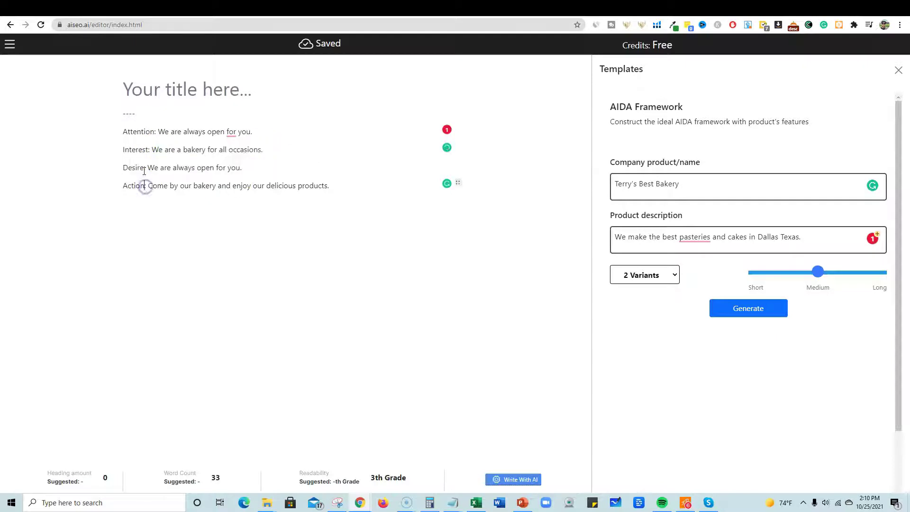
left_click_drag(146, 167, 278, 161)
left_click(122, 204)
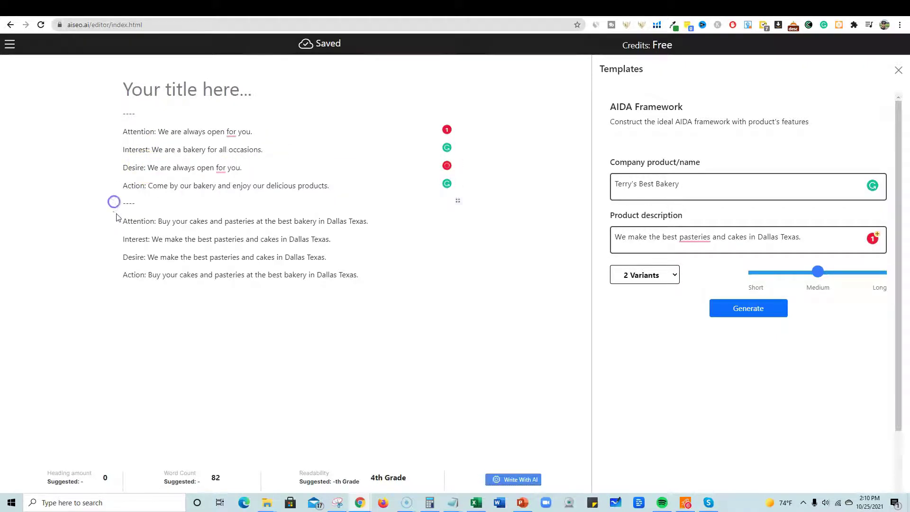
left_click_drag(120, 217, 277, 278)
left_click(389, 309)
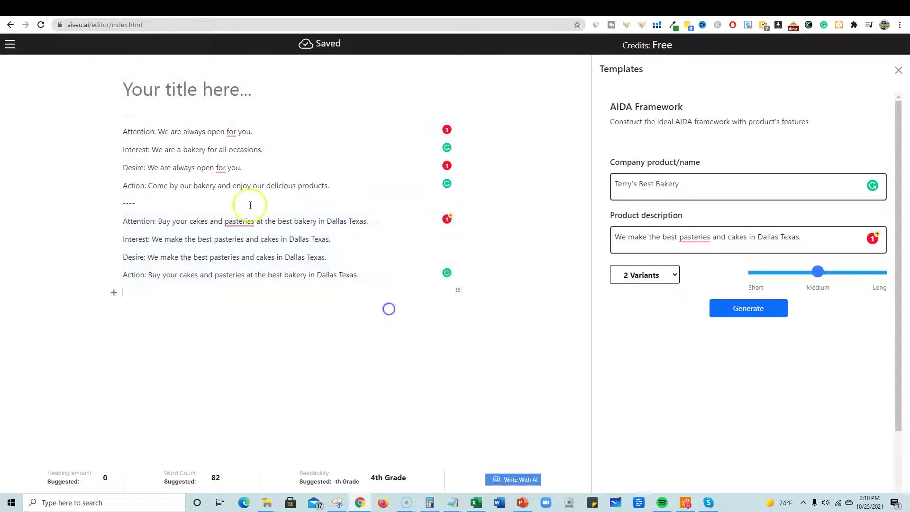
Step: Leave the template document and look over the available tools on the AISEO dashboard
left_click(10, 44)
left_click(93, 183)
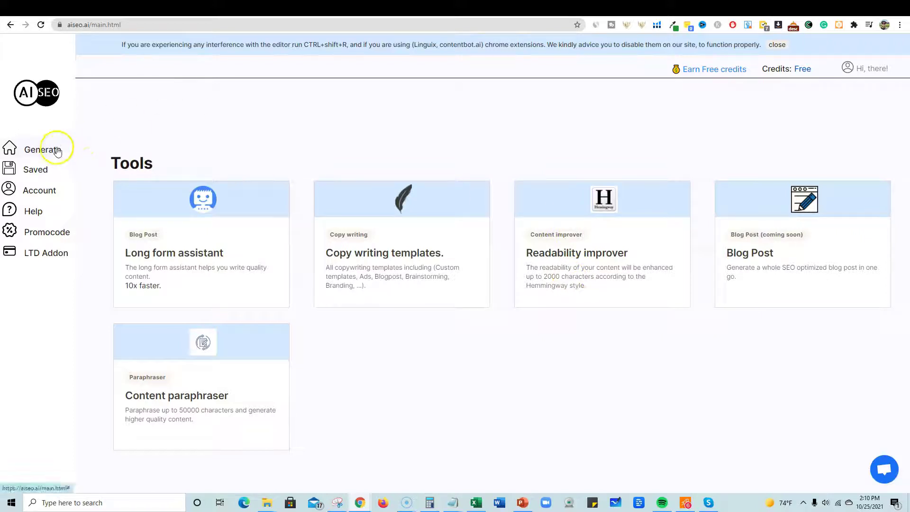
left_click(38, 153)
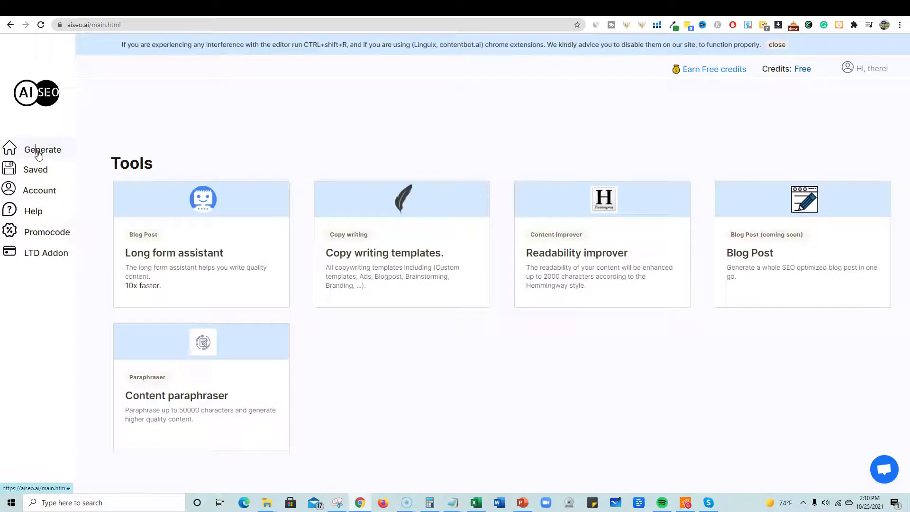
Step: Copy the whole article text from Copyscape's search box and return to the AISEO dashboard
left_click(770, 12)
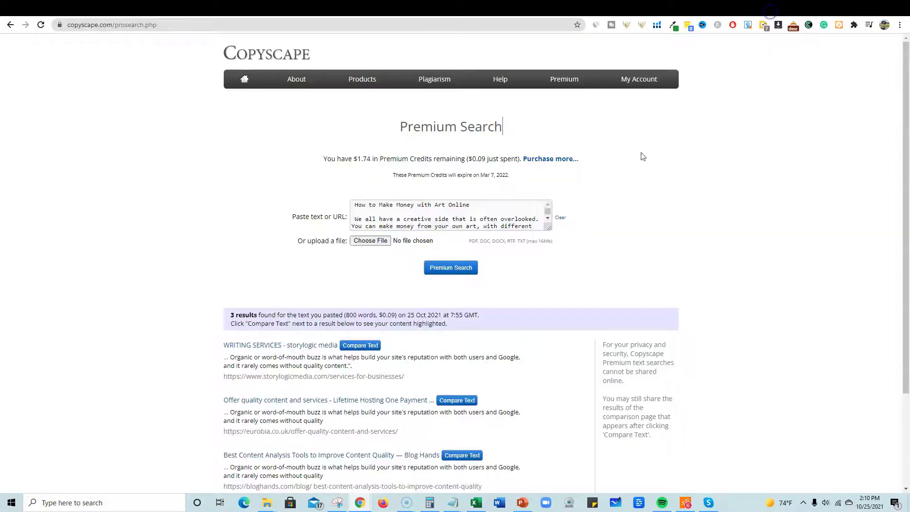
left_click(395, 218)
key("ctrl+a")
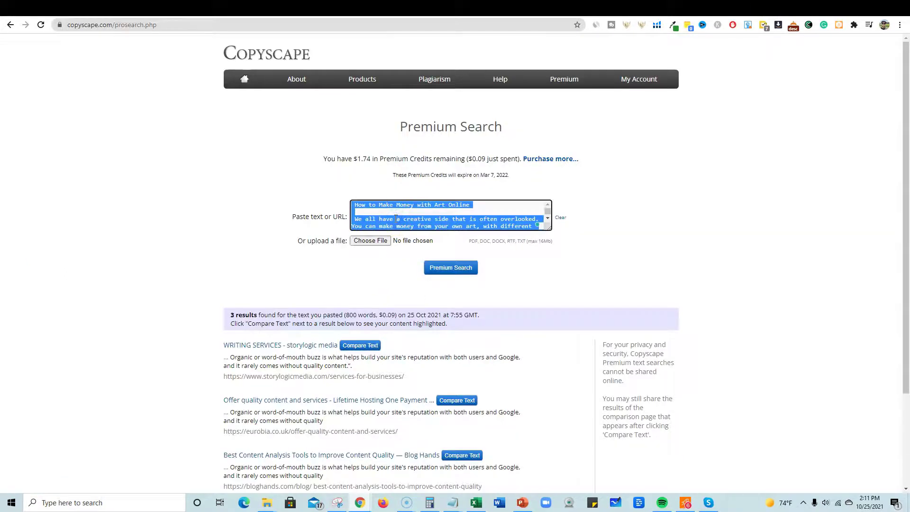
left_click(493, 11)
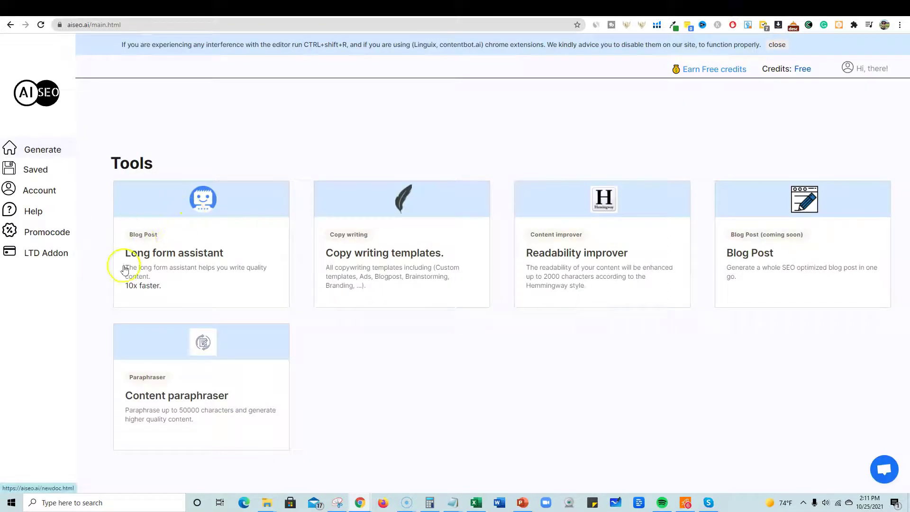
Step: Look at the long form assistant, saved documents, support chat and Help, closing the chat without sending a message
left_click(163, 255)
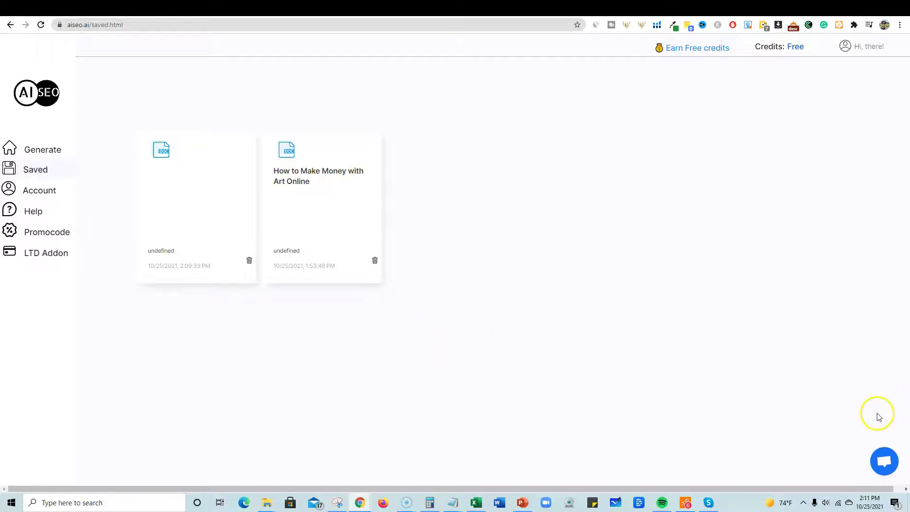
left_click(882, 462)
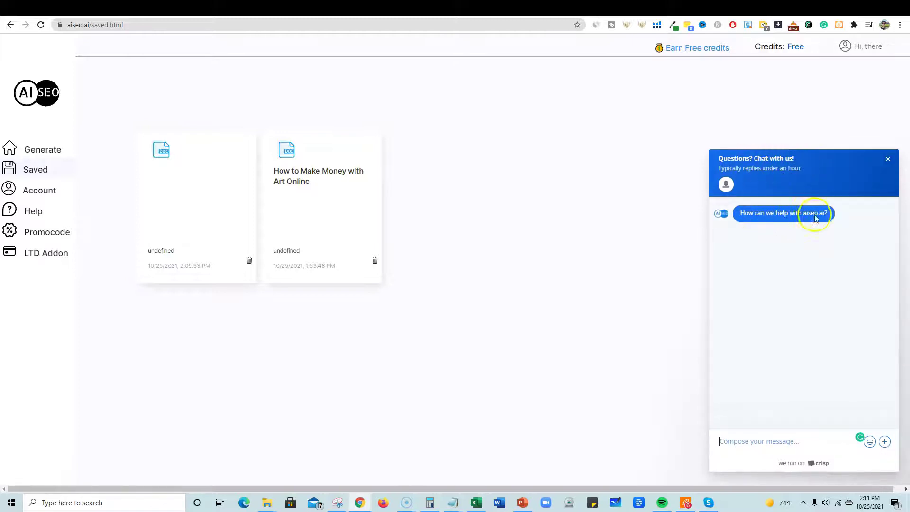
left_click(758, 442)
left_click(888, 159)
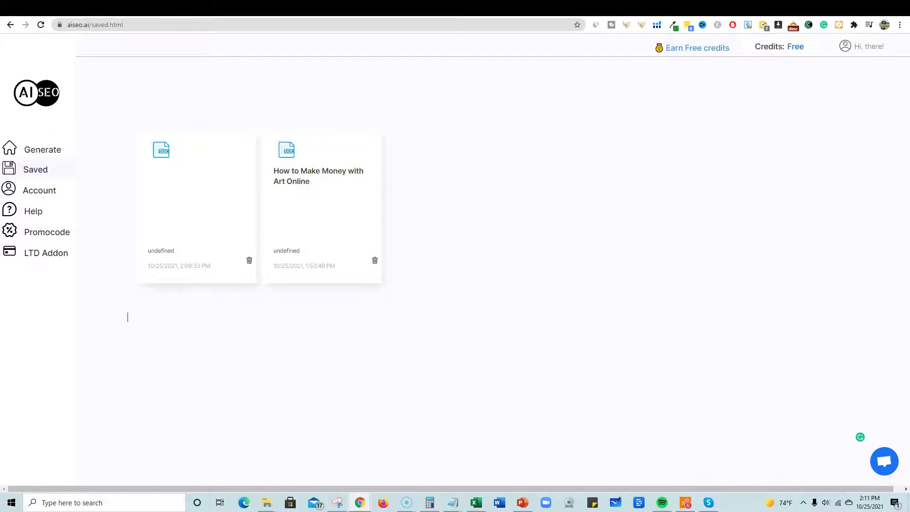
left_click(33, 210)
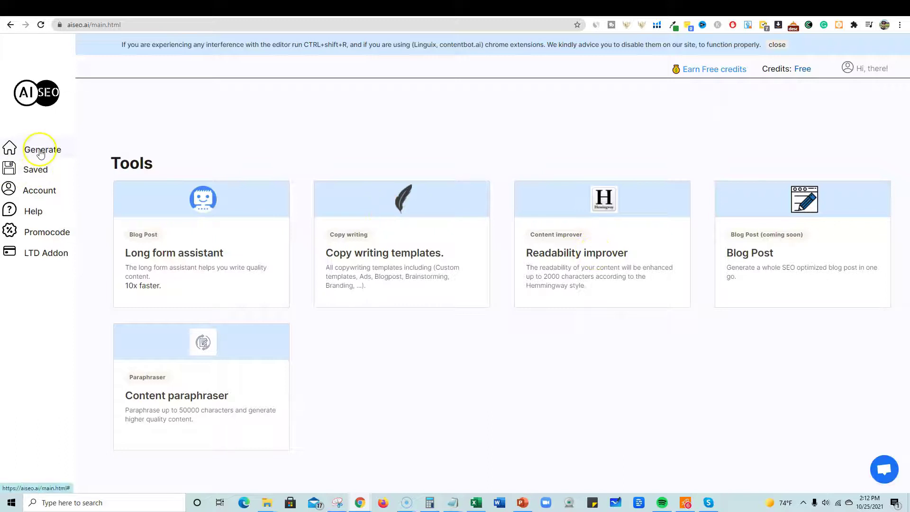
Step: View the long form assistant's starting points and open the saved article "How to Make Money with Art Online"
left_click(187, 264)
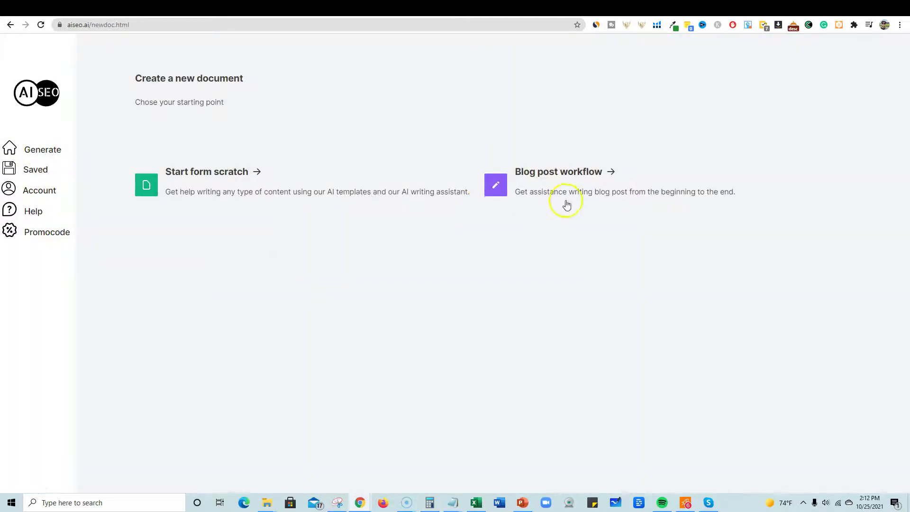
left_click_drag(573, 172, 509, 108)
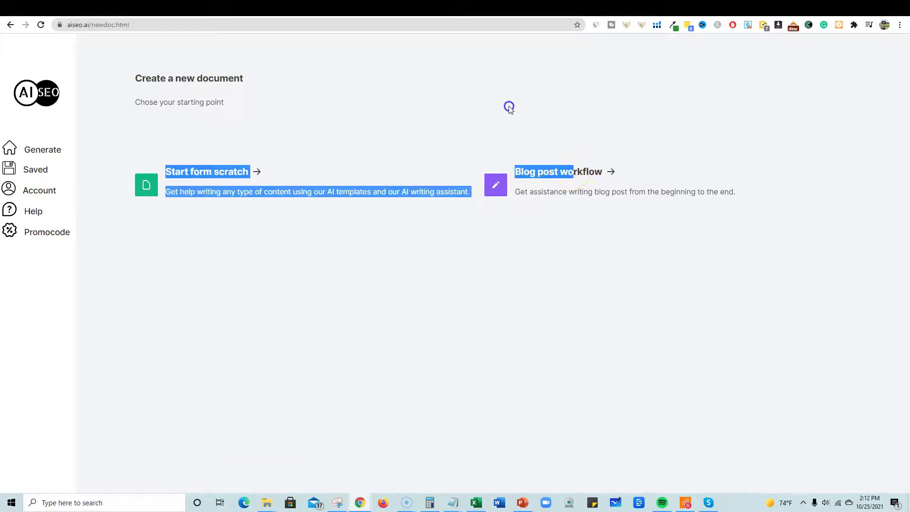
left_click(58, 171)
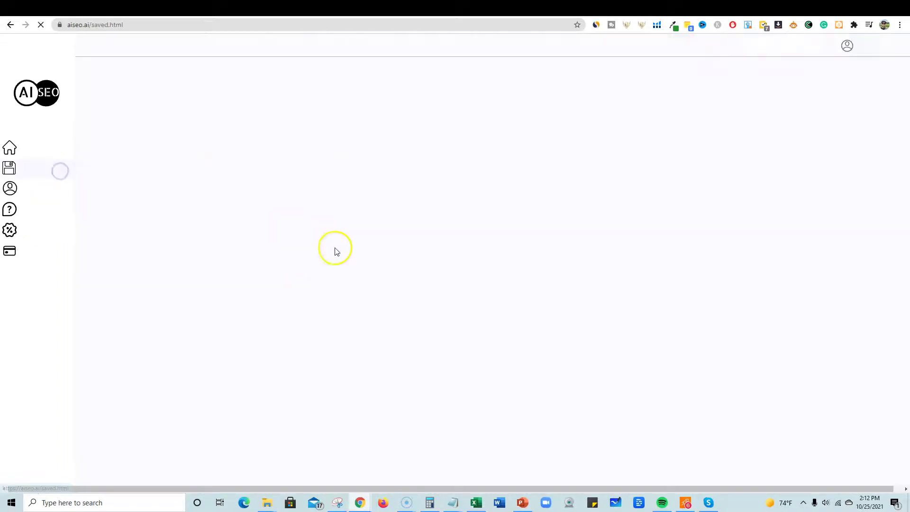
left_click(289, 182)
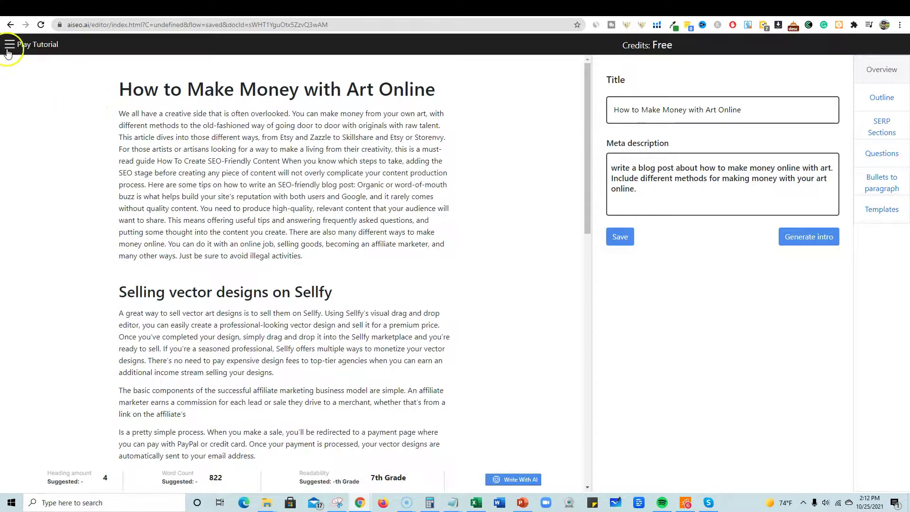
Step: Leave the article, open the Readability improver and paste the copied article text into it, checking its readability score
left_click(8, 47)
left_click(73, 180)
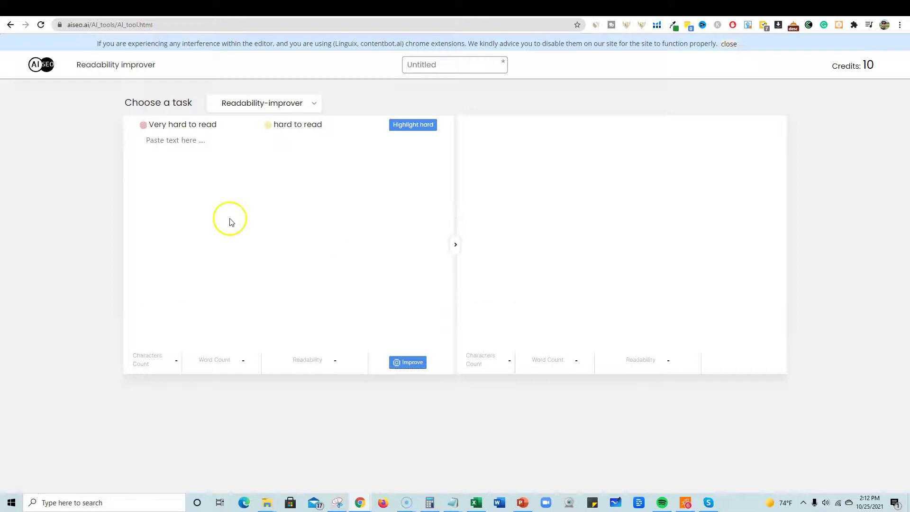
left_click(245, 168)
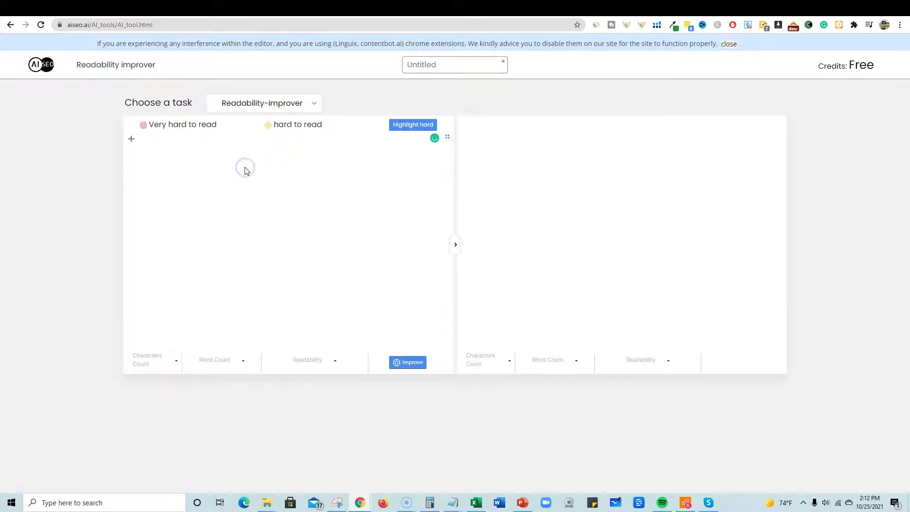
key("ctrl+v")
scroll(335, 178, "down", 15)
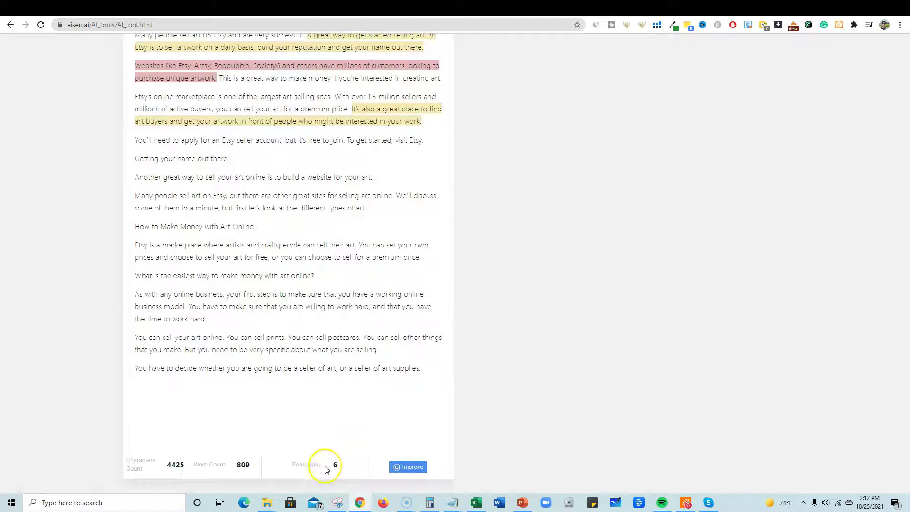
Step: Try to improve the readability of the pasted article with the document still untitled
left_click(413, 468)
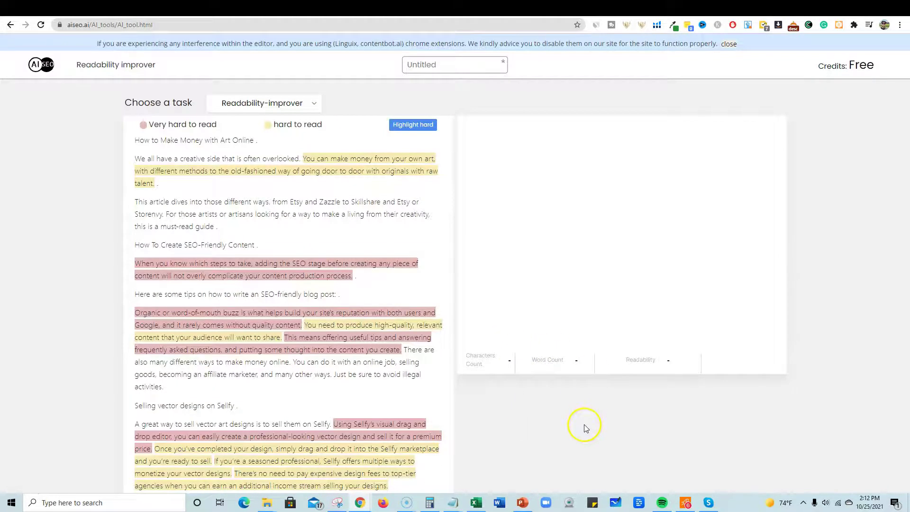
scroll(496, 413, "down", 10)
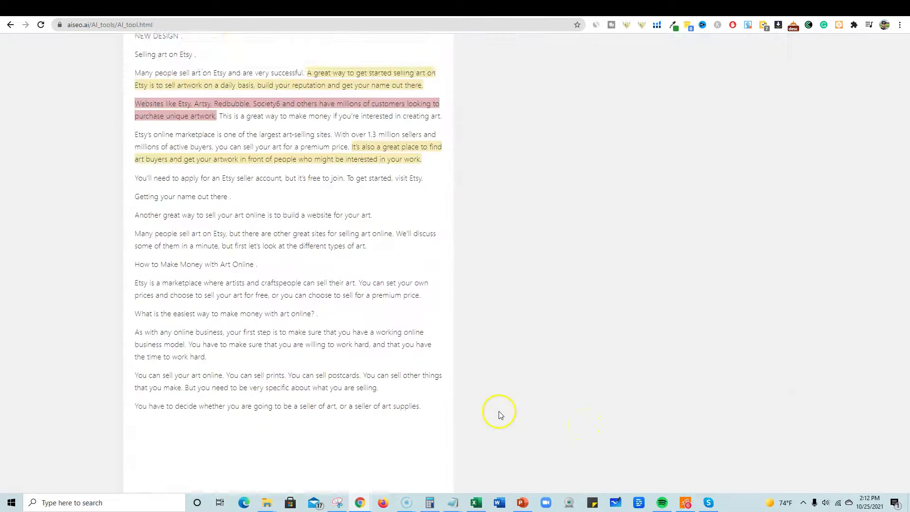
left_click(421, 467)
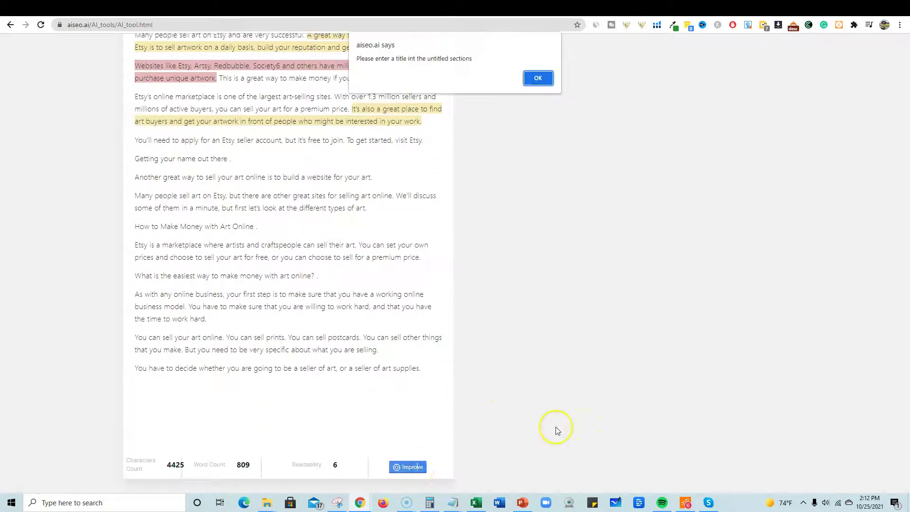
key("Return")
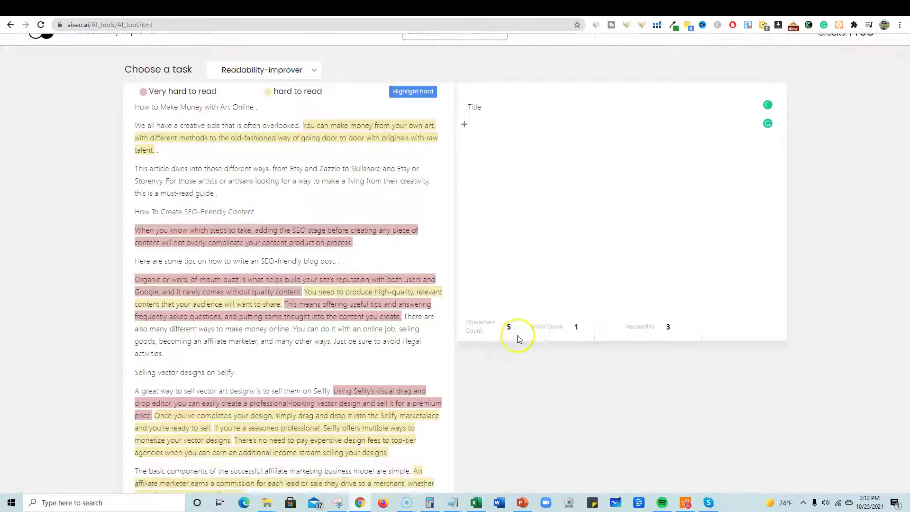
Step: Title the readability document "Test" and try to improve the full pasted article again
left_click(439, 64)
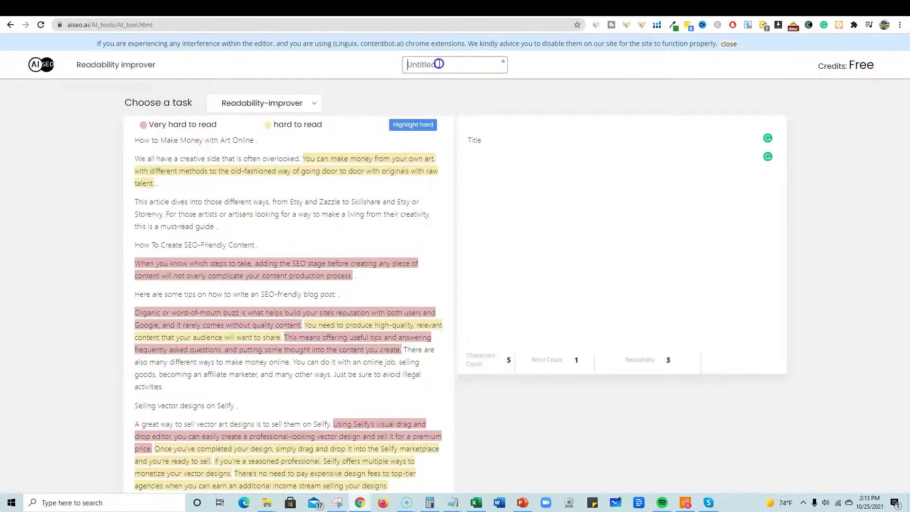
type("Test")
left_click_drag(487, 139, 453, 140)
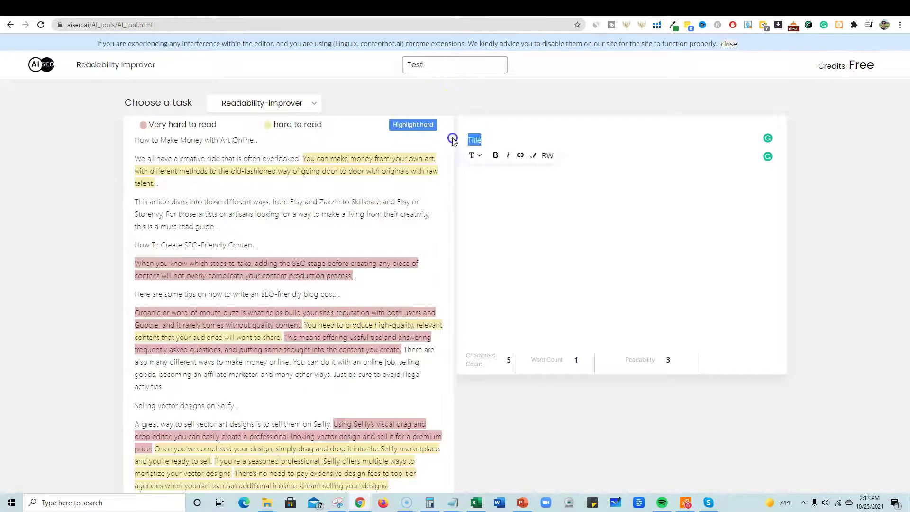
scroll(474, 436, "down", 15)
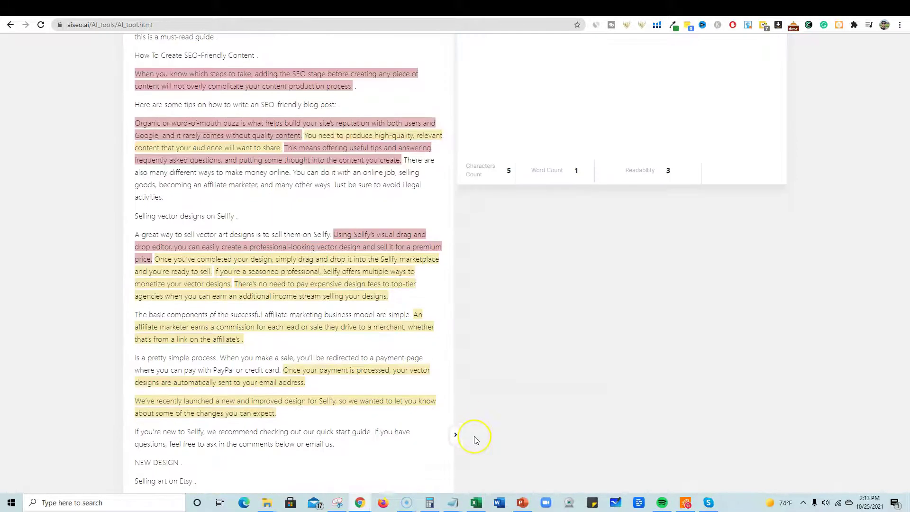
left_click(414, 467)
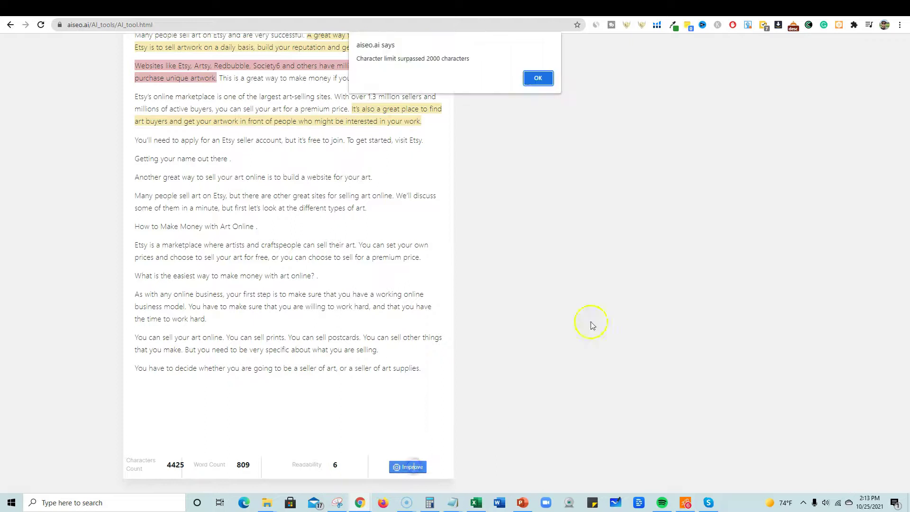
Step: Dismiss the alert, look over the pasted article and check the Readability improver's character limit in its tool description
left_click(538, 79)
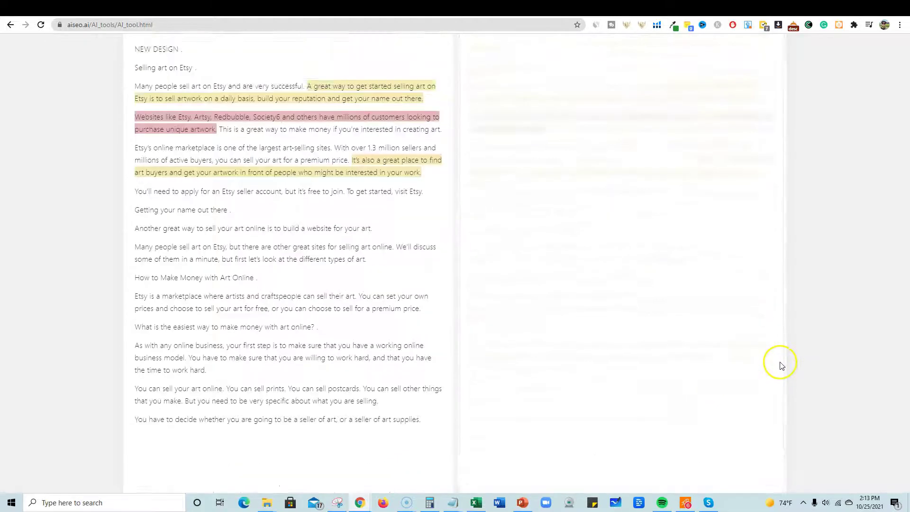
scroll(460, 305, "down", 5)
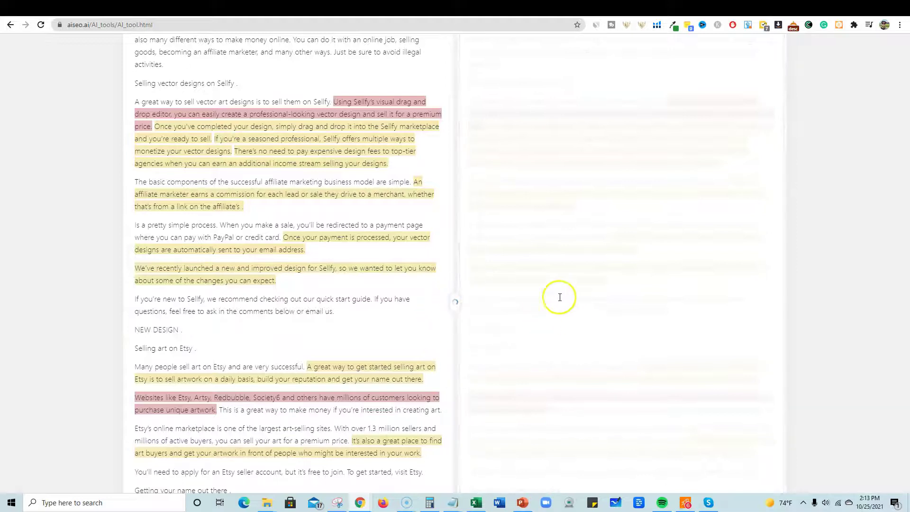
scroll(633, 344, "down", 5)
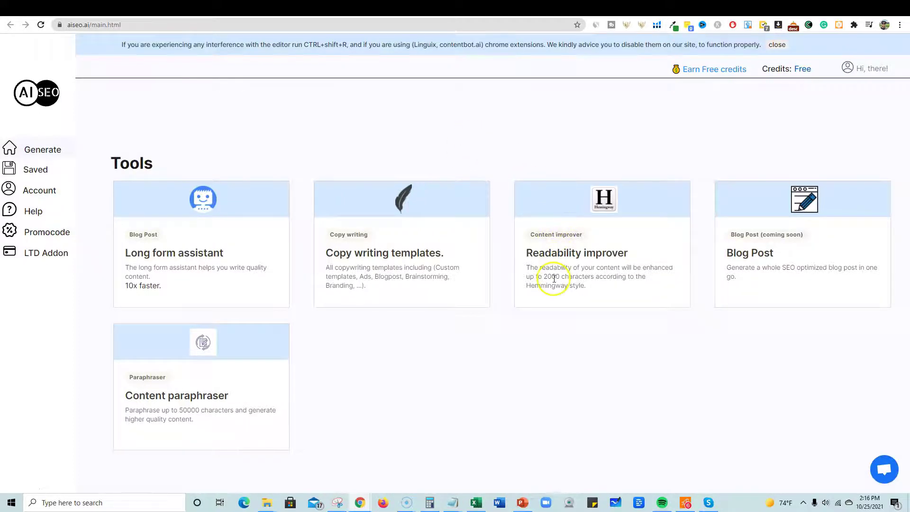
left_click_drag(545, 277, 639, 290)
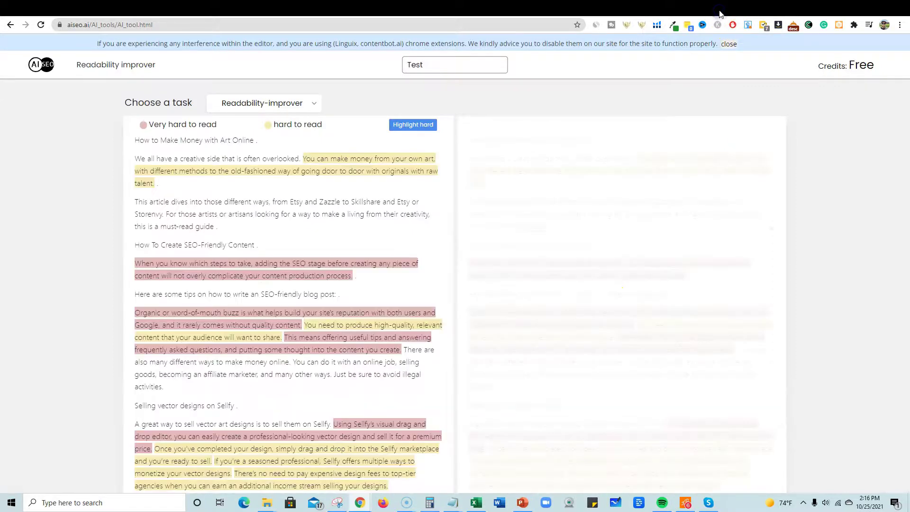
Step: Copy the article's opening sections, through the "illegal activities" sentence, from Copyscape and paste them into a new Readability improver document
left_click(731, 23)
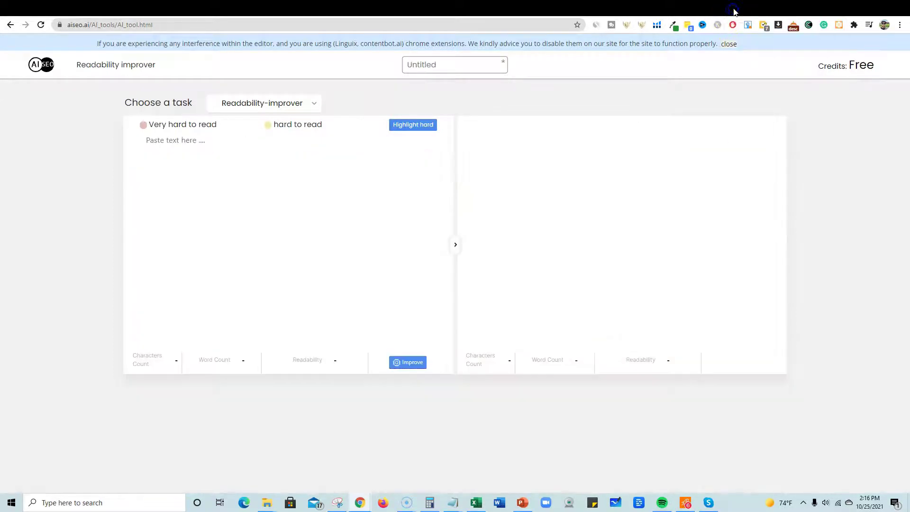
left_click(774, 11)
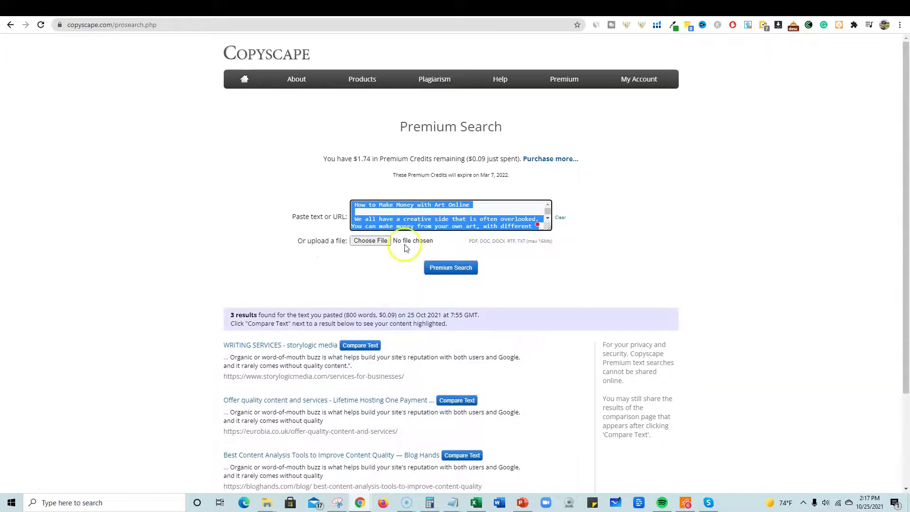
left_click(409, 218)
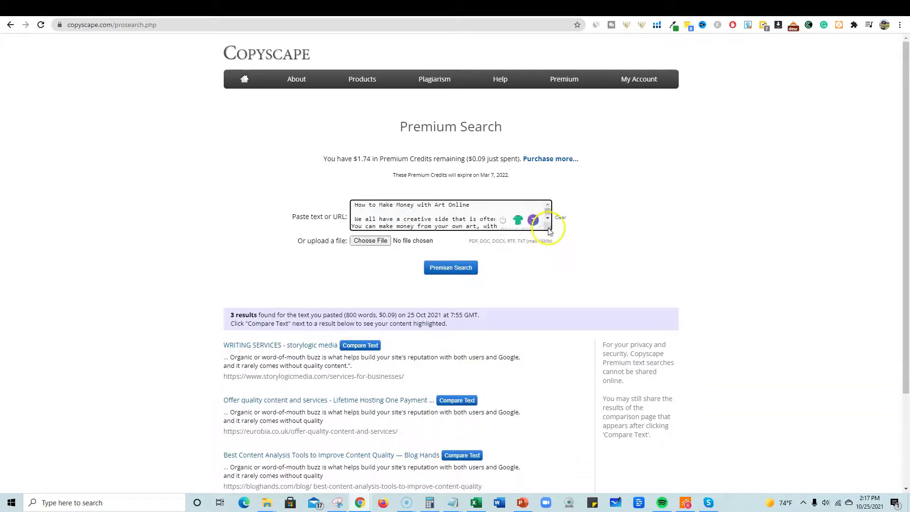
left_click_drag(550, 228, 653, 451)
left_click_drag(303, 332, 238, 198)
key("ctrl+c")
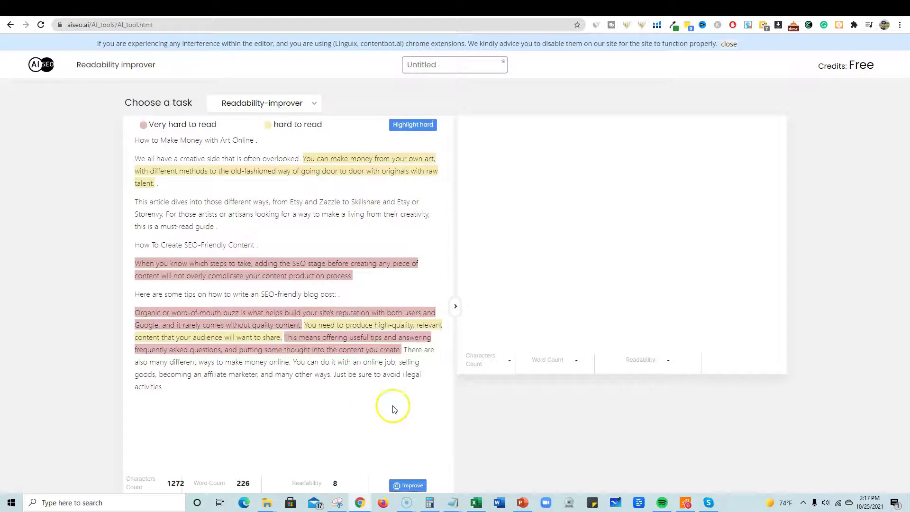
Step: Title the shortened readability document "test 2" and start improving its text
scroll(385, 464, "down", 1)
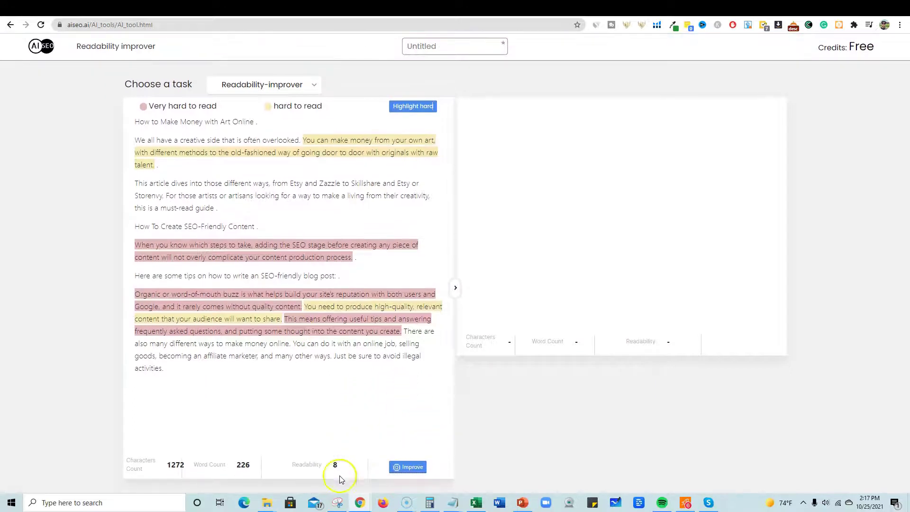
left_click(415, 470)
left_click(536, 75)
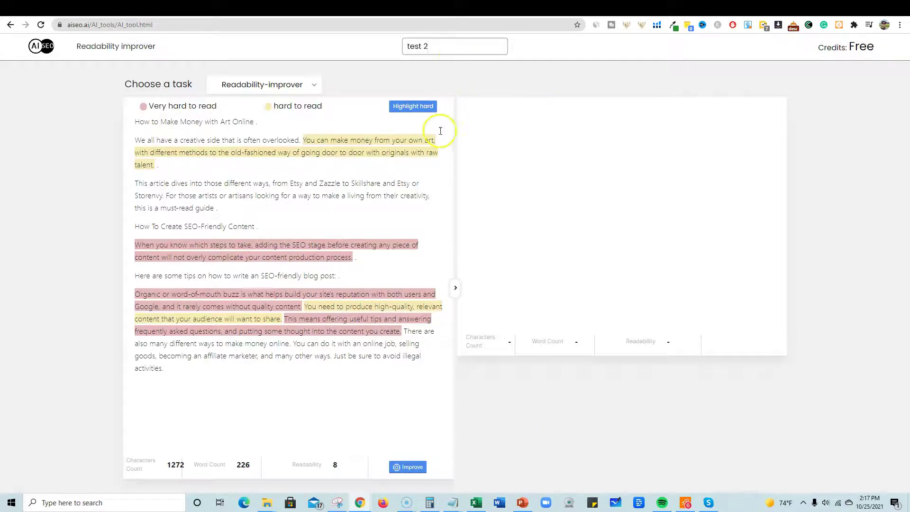
left_click(400, 466)
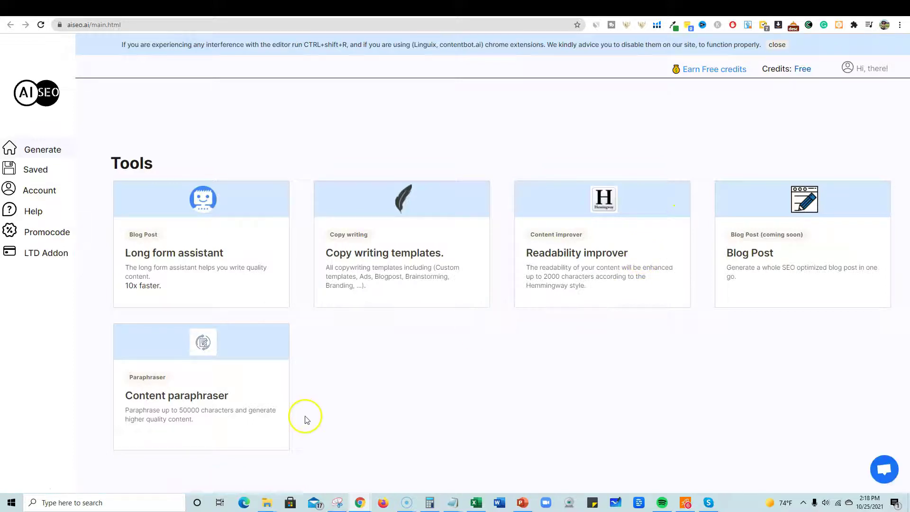
Step: Open the Content paraphraser and paste the copied article excerpt as the source text
left_click(200, 396)
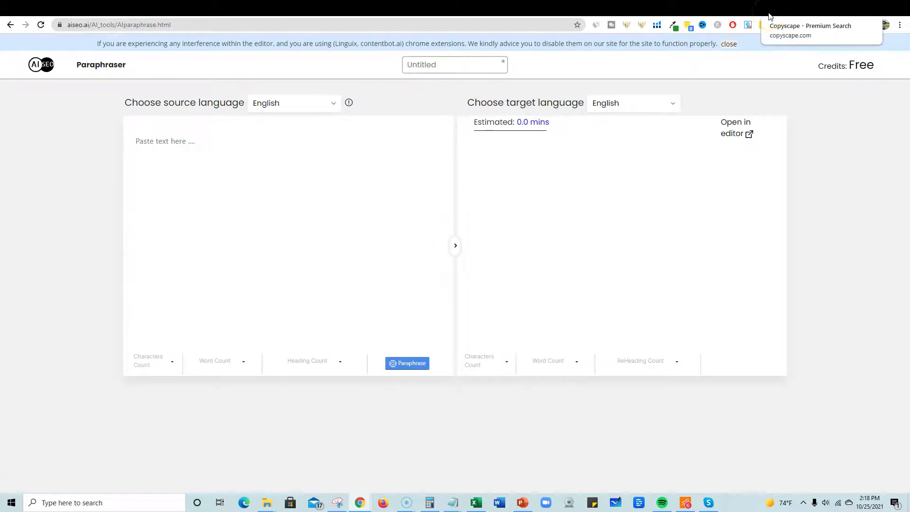
left_click(335, 172)
key("ctrl+v")
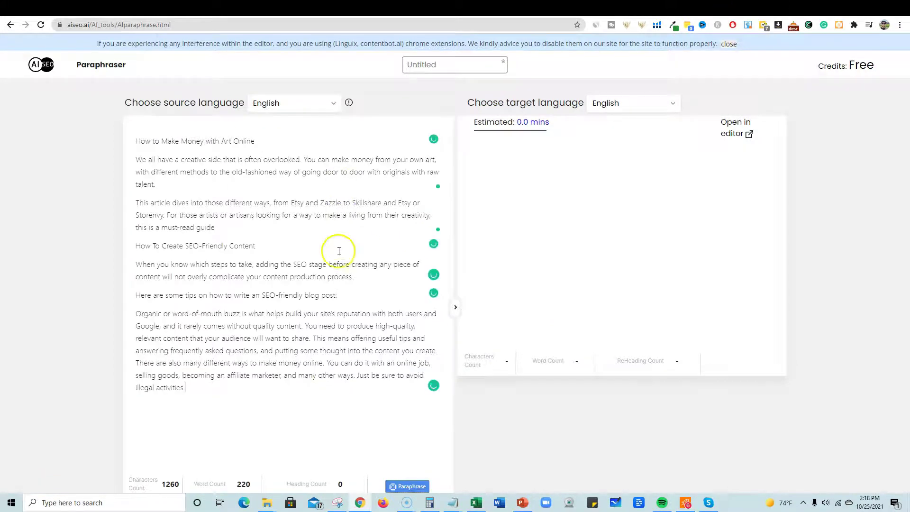
Step: Keep English as the target language, title the document "test3" and paraphrase the excerpt
left_click(658, 84)
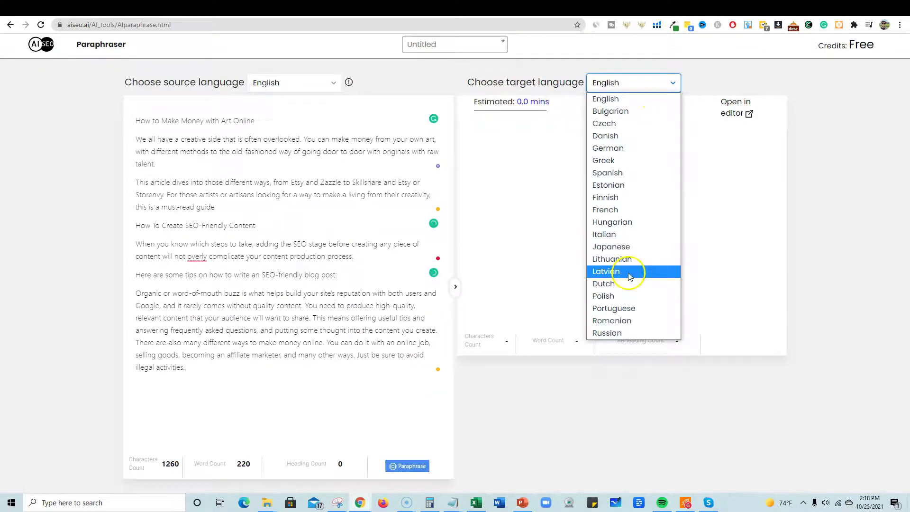
left_click(714, 74)
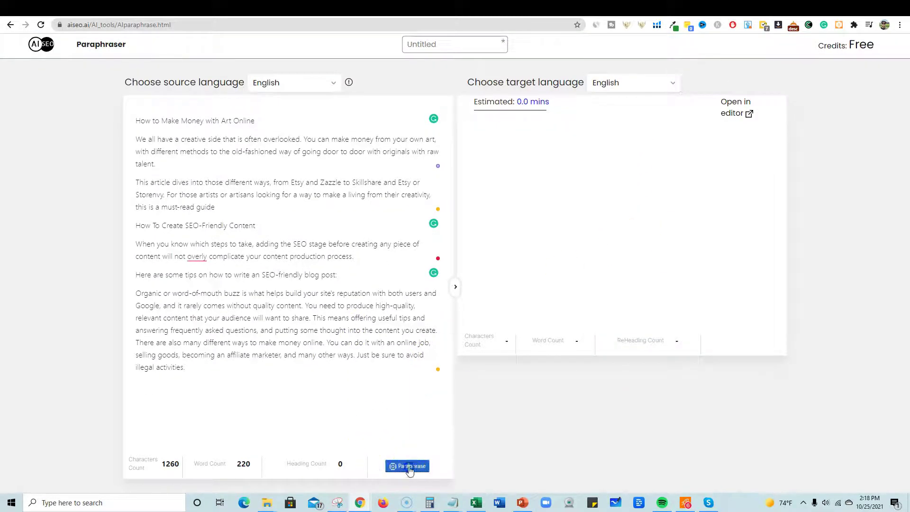
left_click_drag(397, 466, 417, 408)
left_click(435, 41)
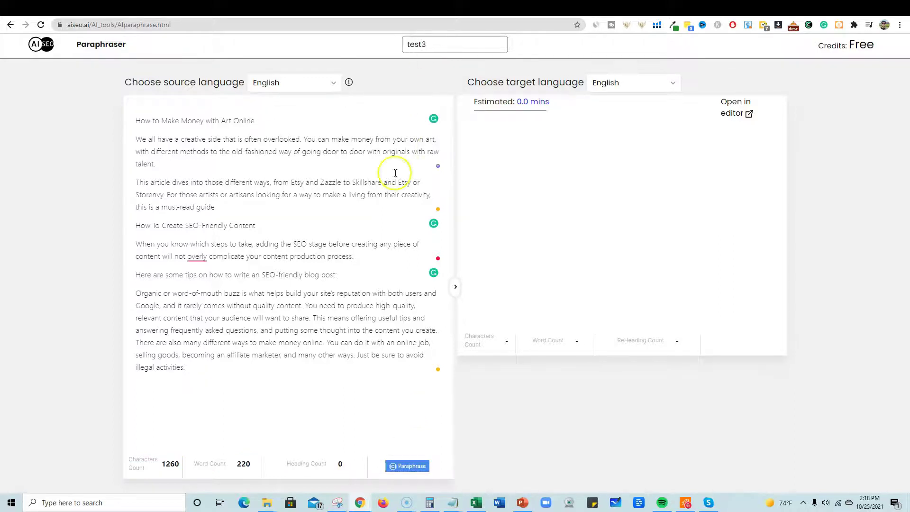
left_click(414, 466)
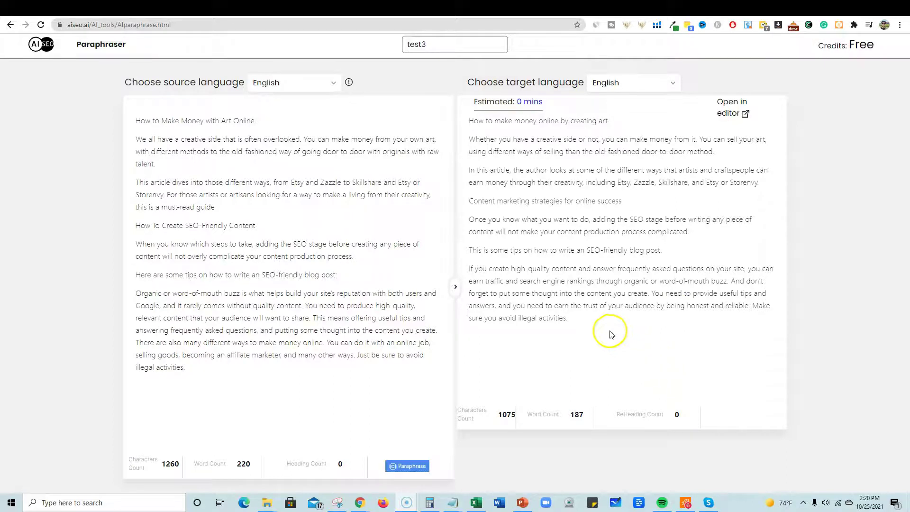
Step: Check the progress of the "test 2" and "Test" readability documents and return to the paraphrased text
left_click(717, 11)
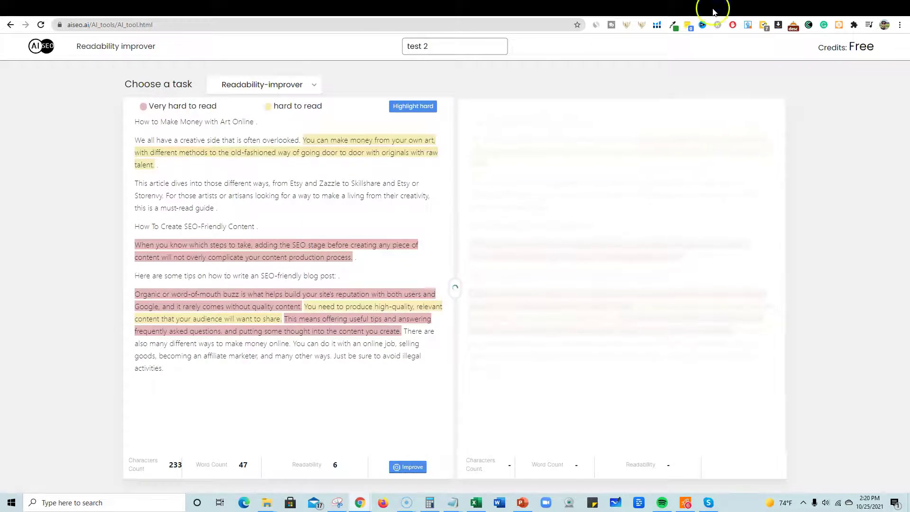
left_click(705, 12)
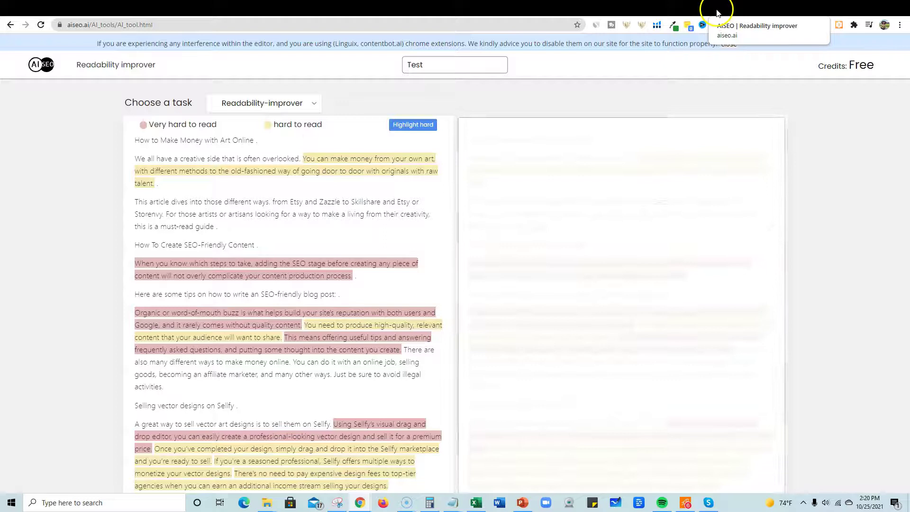
left_click(717, 12)
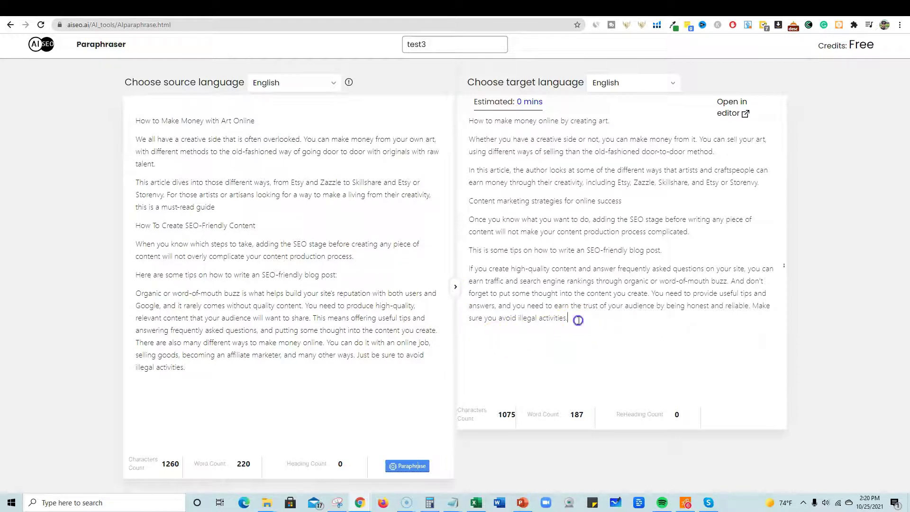
Step: Compare the paraphrased text with the source passage by passage, from the title to the paragraph about the SEO stage
left_click_drag(567, 313, 465, 115)
left_click(534, 283)
left_click_drag(567, 317, 578, 294)
key("ctrl+c")
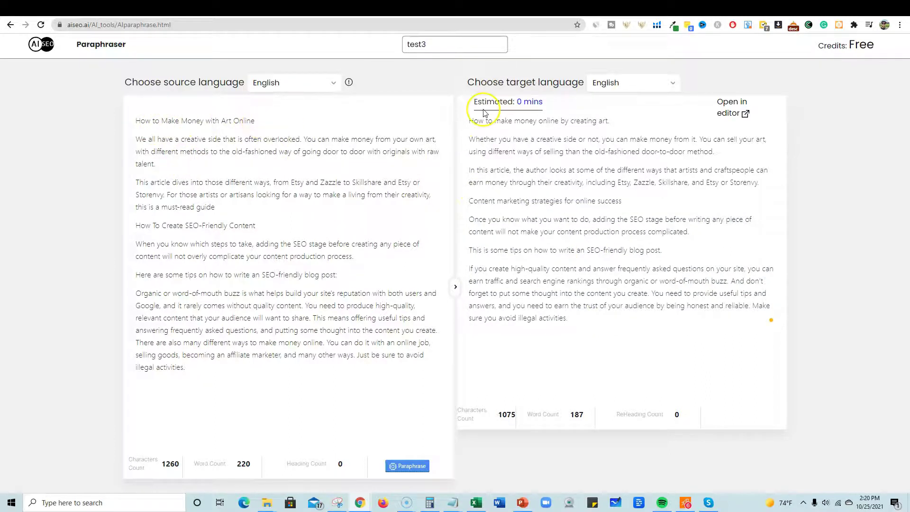
left_click_drag(611, 121, 444, 129)
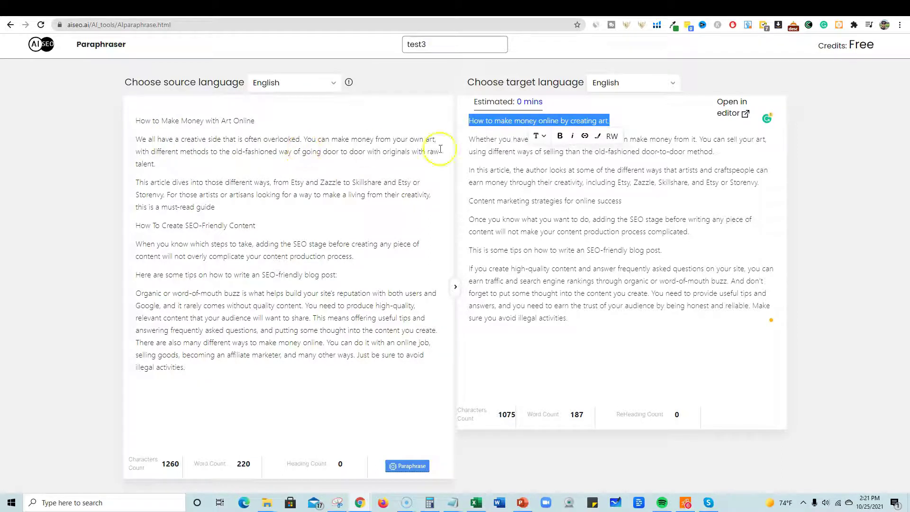
left_click(506, 154)
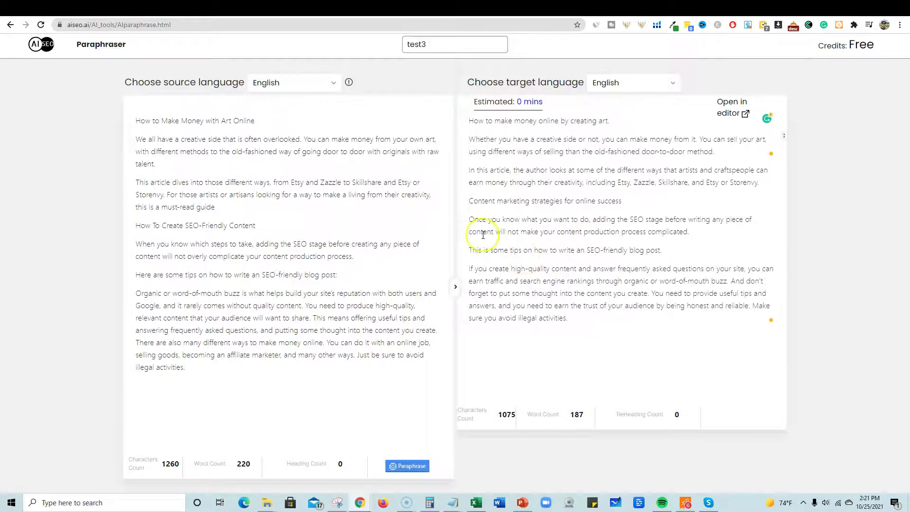
left_click_drag(228, 245, 408, 251)
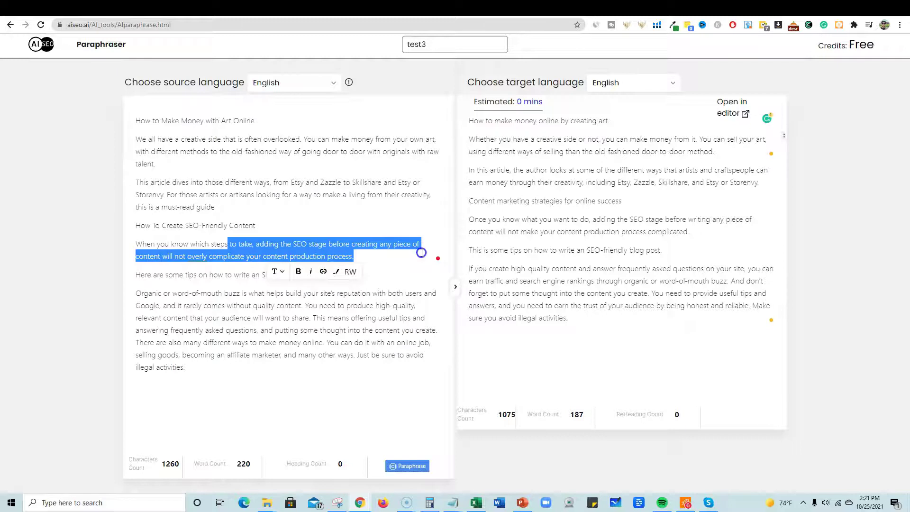
left_click_drag(421, 256, 391, 257)
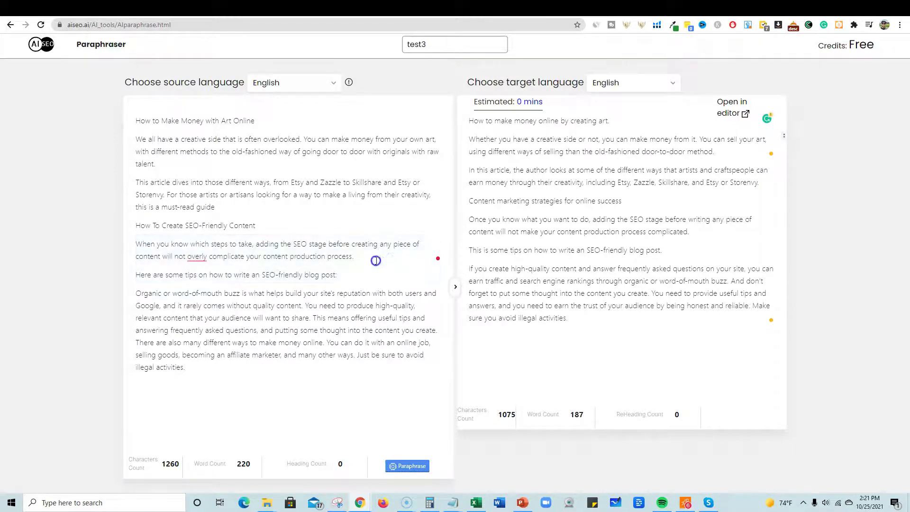
left_click_drag(468, 219, 658, 234)
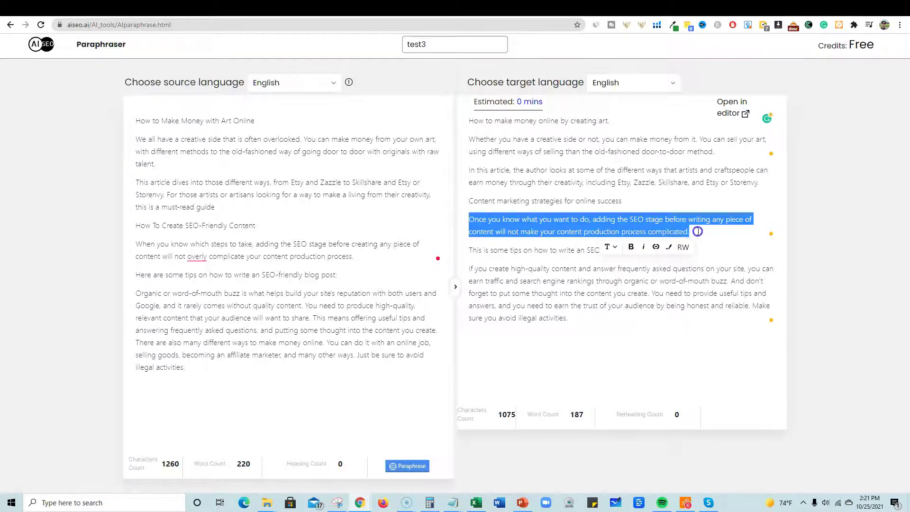
left_click(612, 220)
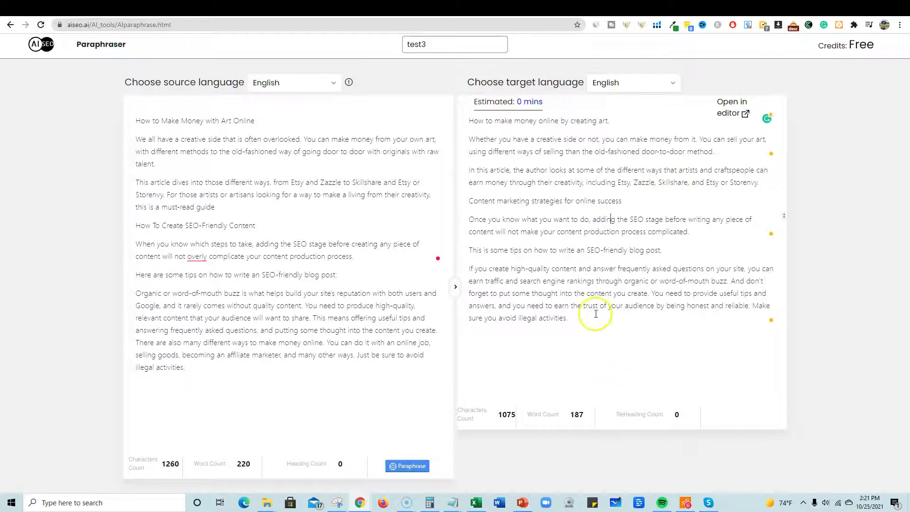
Step: Copy the full paraphrased text, replace the old text in Copyscape with it and run a Premium Search for plagiarism
left_click_drag(569, 318, 476, 126)
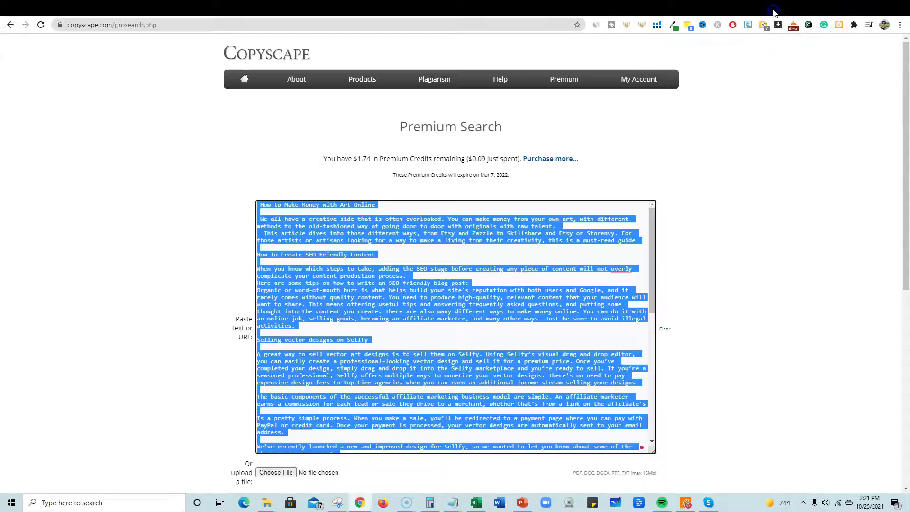
left_click(801, 8)
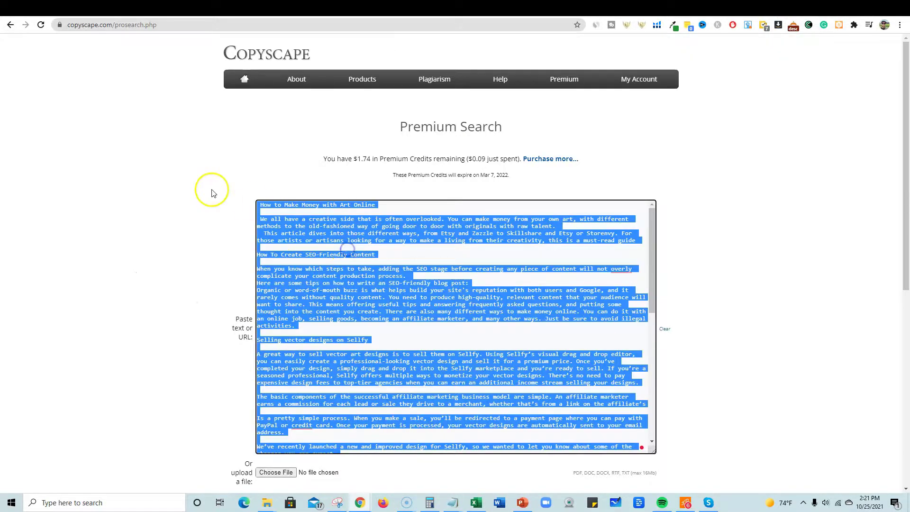
scroll(234, 197, "down", 5)
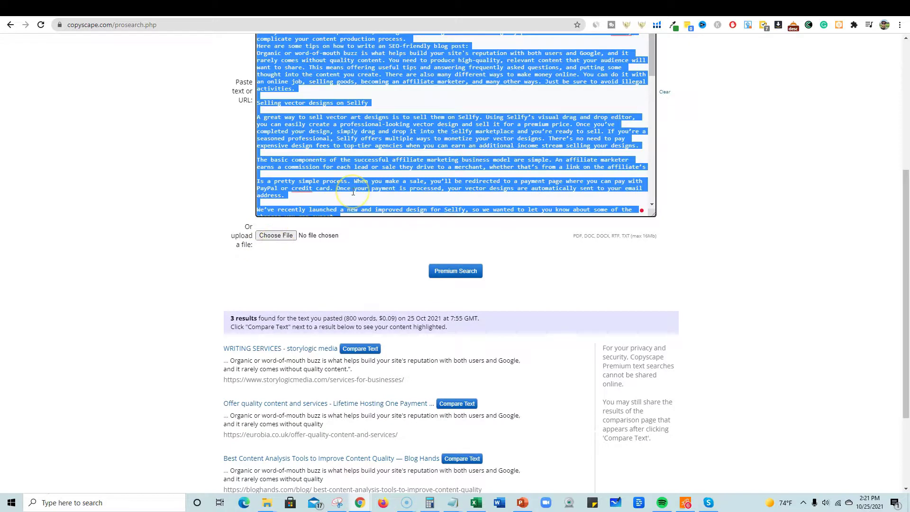
key("ctrl+v")
left_click(476, 342)
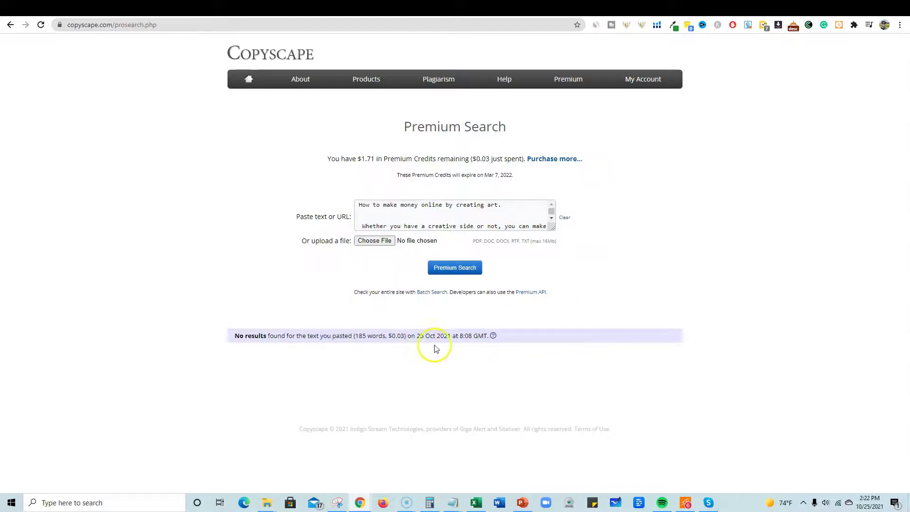
Step: Leave the "test3" paraphraser document for the tools overview and open the Long form assistant's starting points
left_click(734, 14)
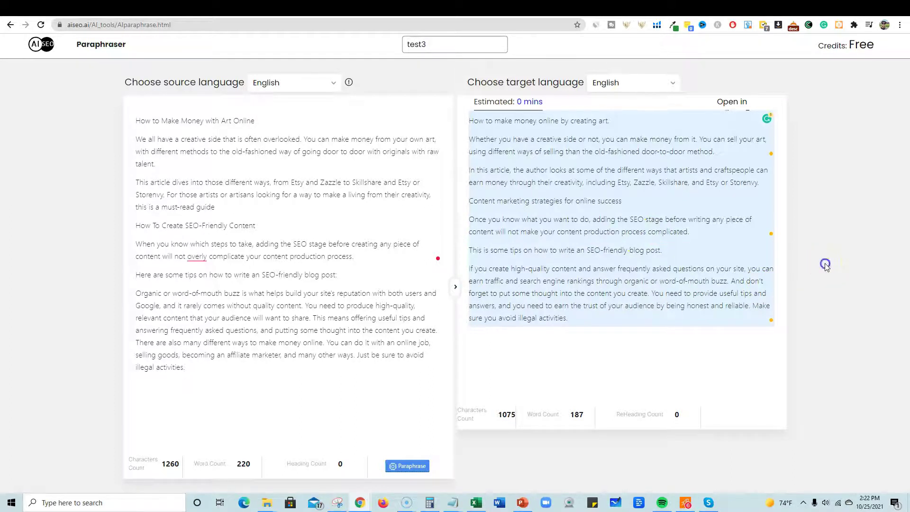
left_click(826, 263)
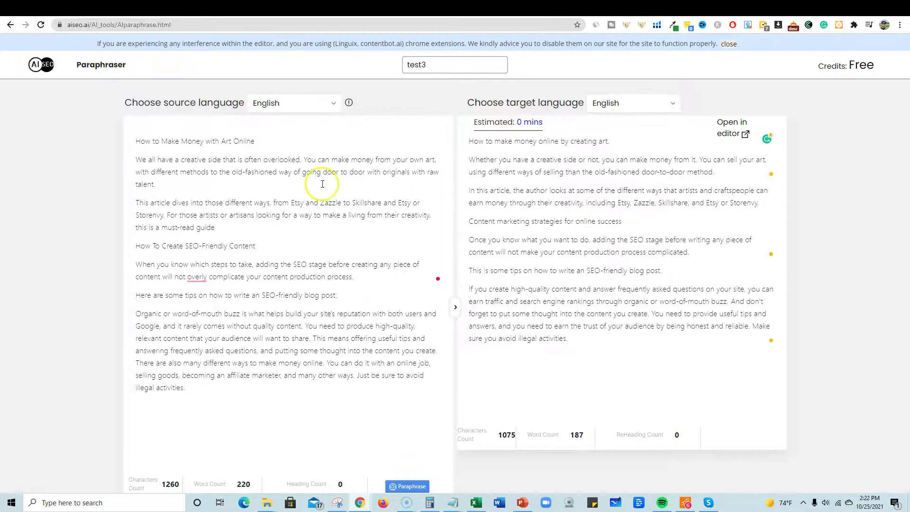
left_click(38, 68)
left_click(38, 67)
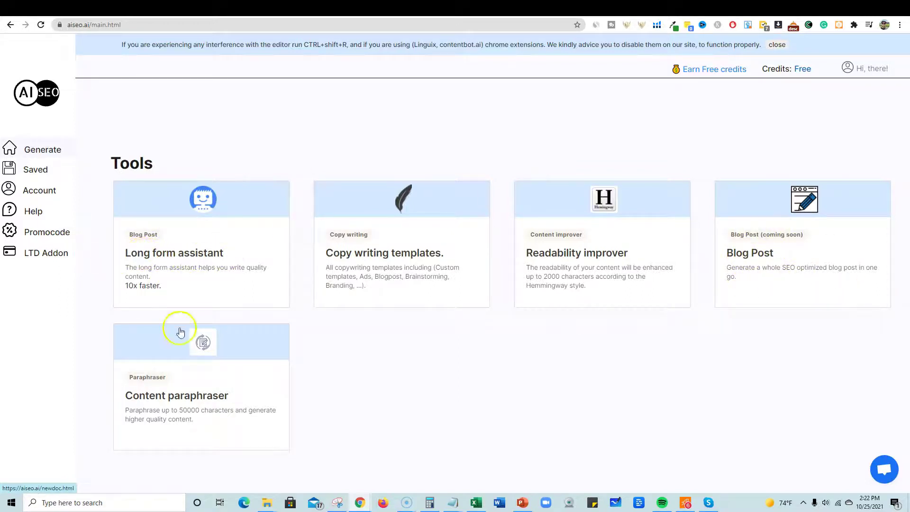
left_click(187, 255)
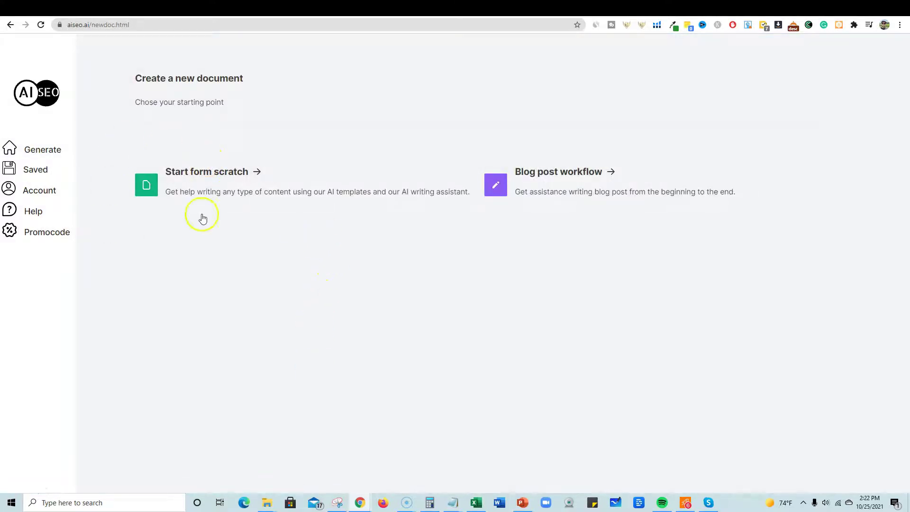
Step: Create a from-scratch SEO document with search query and title "how to make money online with art" and location United States
left_click(187, 173)
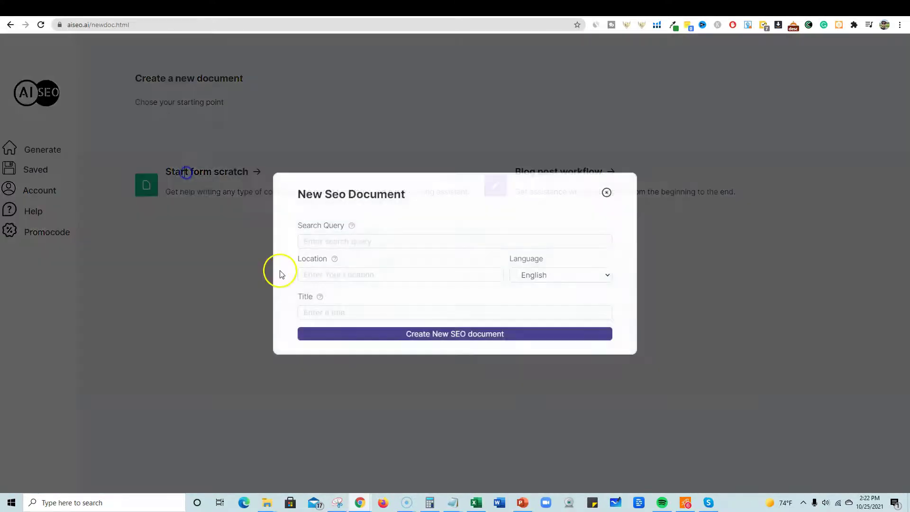
left_click(312, 242)
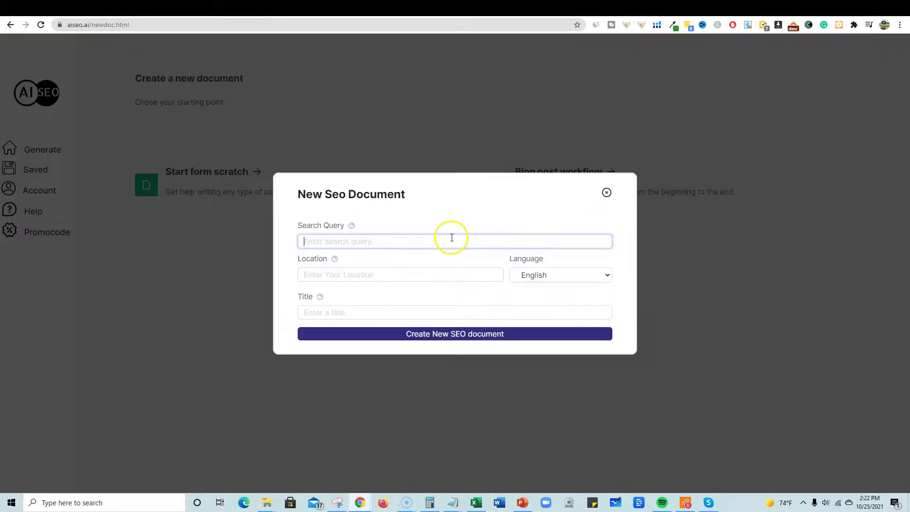
type("how to make money online with art")
left_click(305, 273)
type("United States")
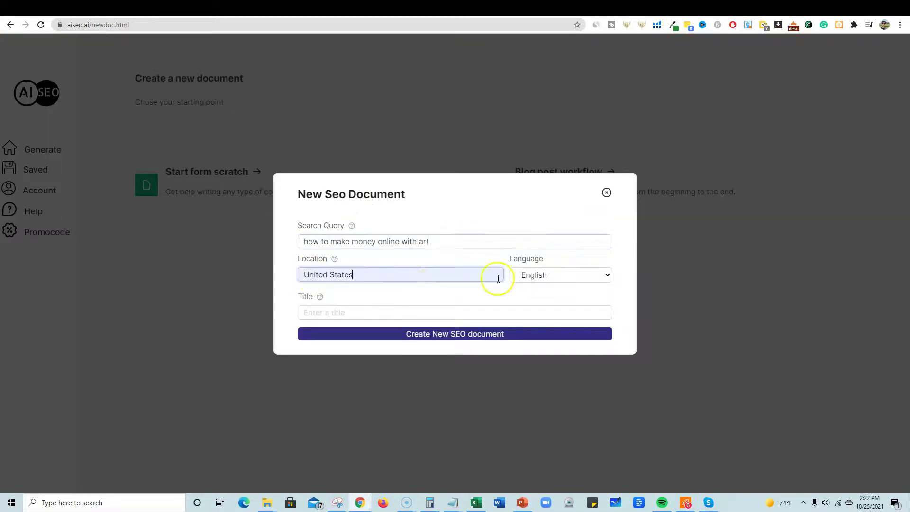
left_click(340, 313)
type("how to make money online with art")
left_click(454, 336)
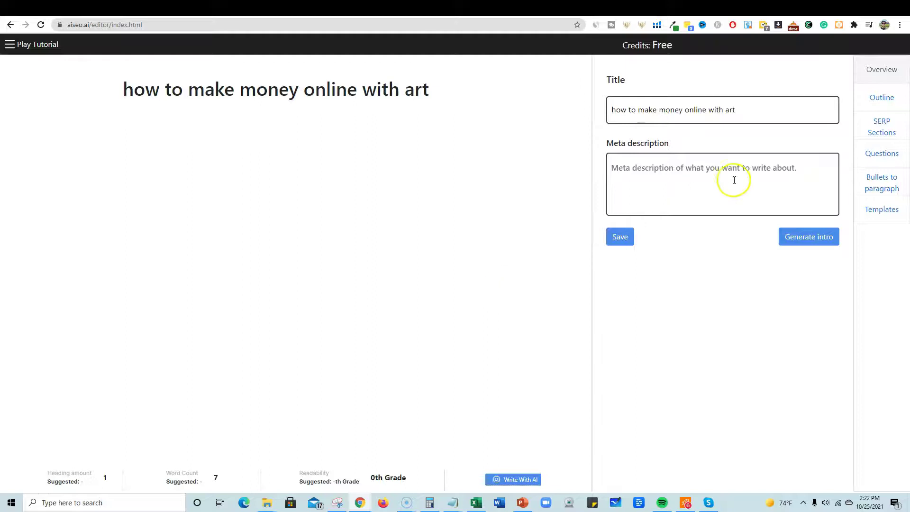
Step: Examine the new document's title heading in the editor and its meta description field
left_click(697, 186)
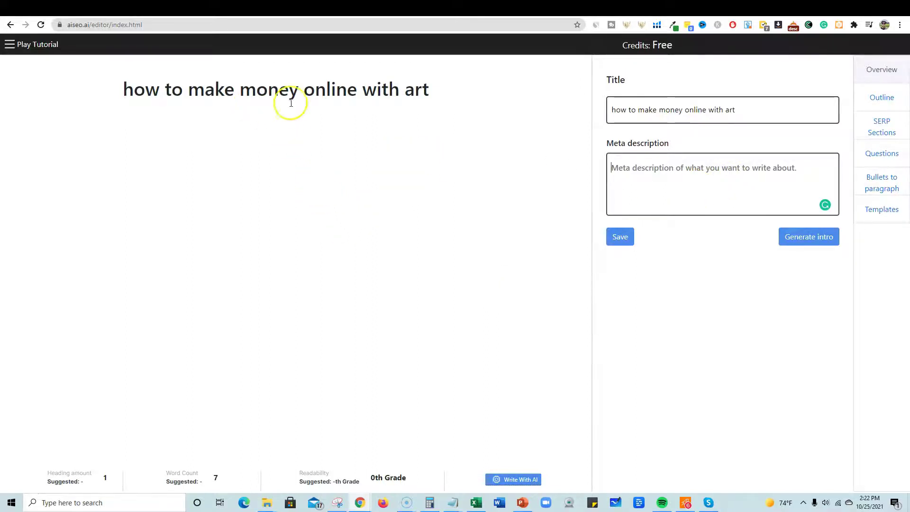
left_click(431, 90)
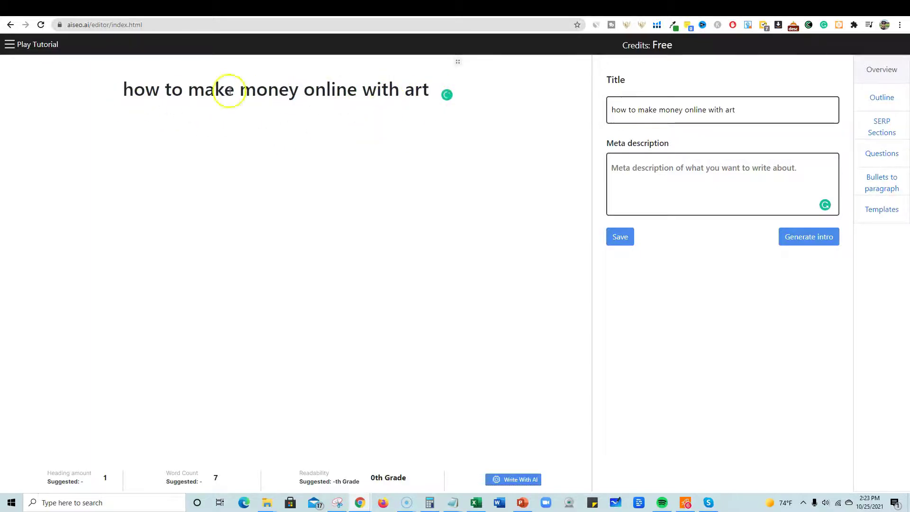
left_click(122, 90)
left_click_drag(122, 90, 350, 85)
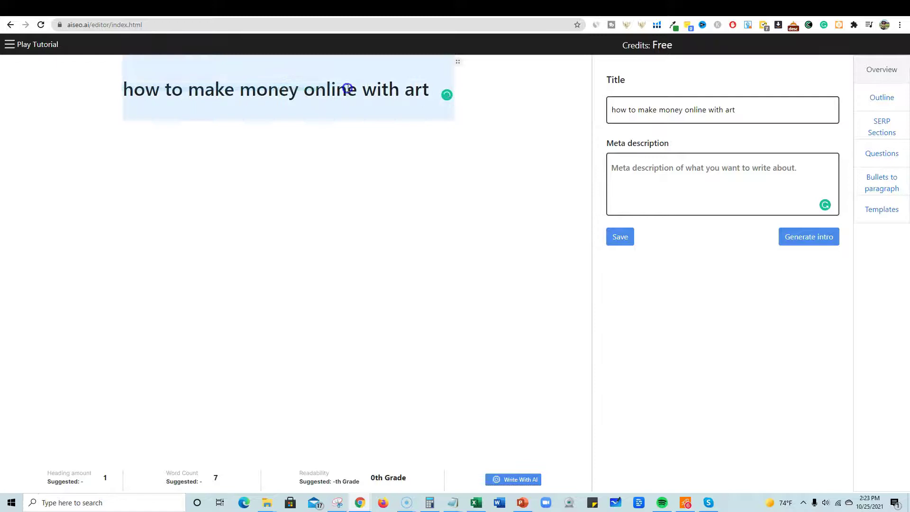
left_click(283, 97)
left_click(326, 127)
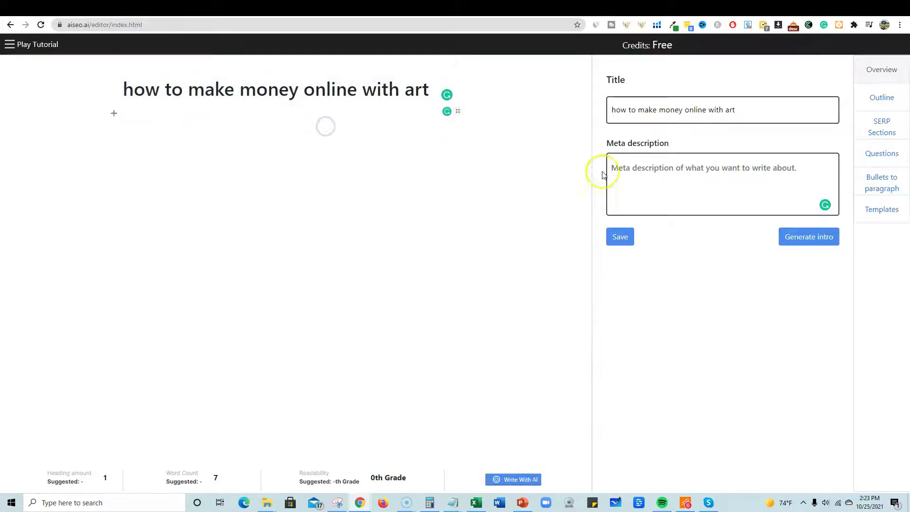
left_click(678, 181)
left_click(546, 180)
left_click(650, 174)
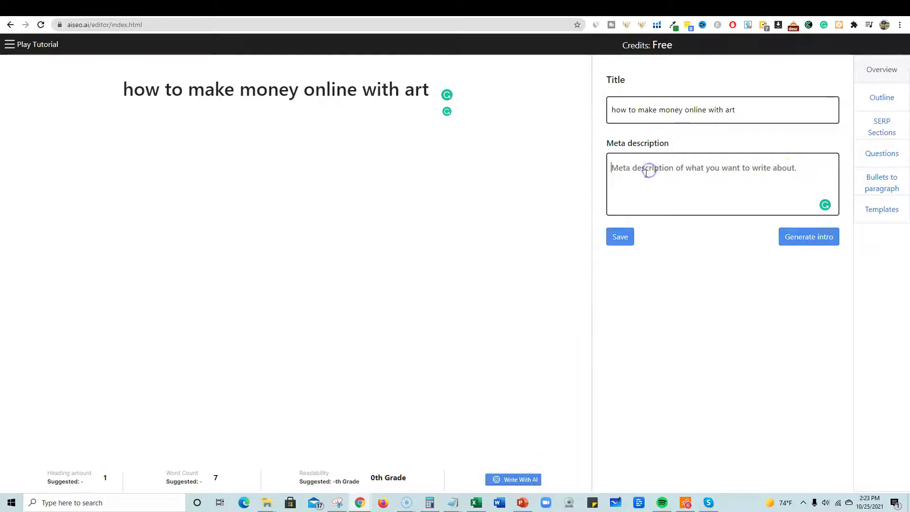
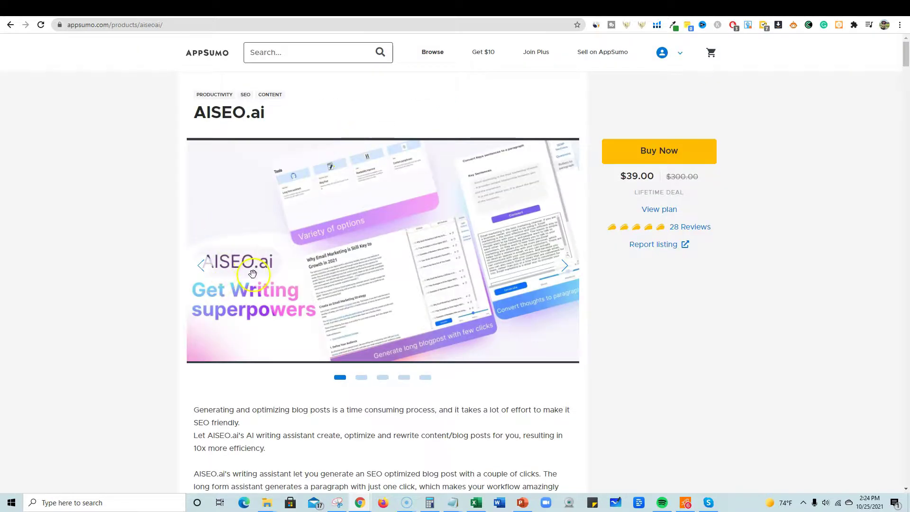
Step: Browse through all the product images of the AISEO.ai listing on AppSumo
left_click(564, 266)
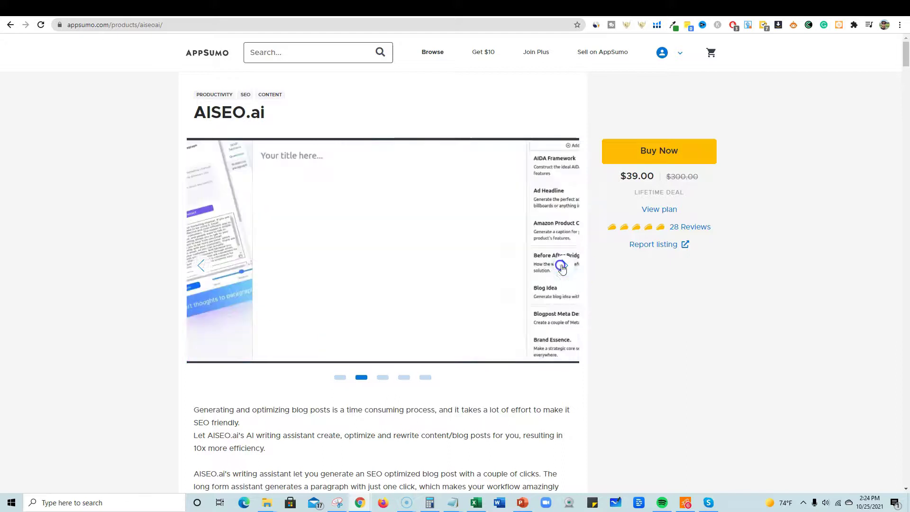
left_click(566, 267)
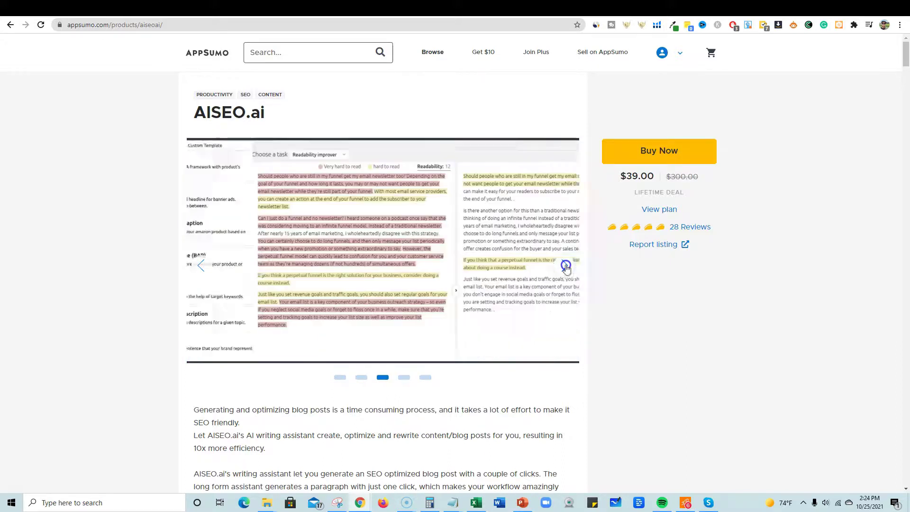
left_click(566, 266)
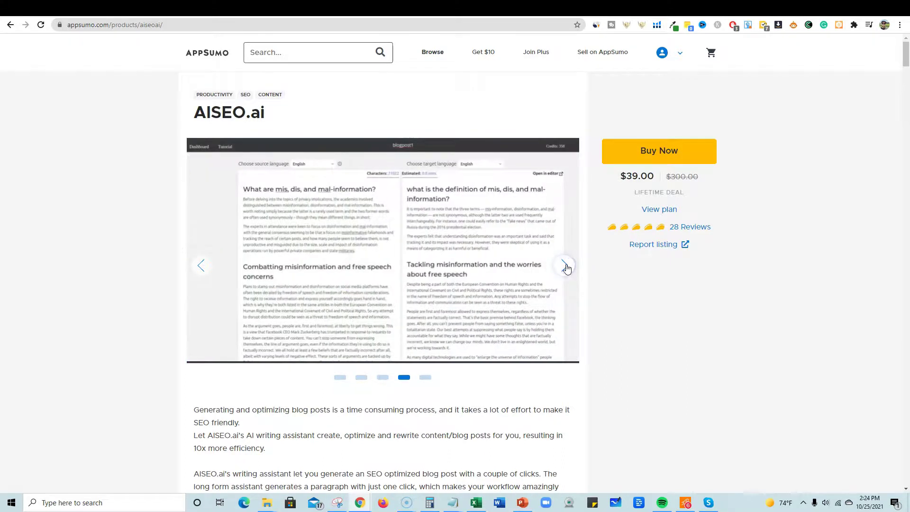
left_click(566, 267)
left_click(566, 267)
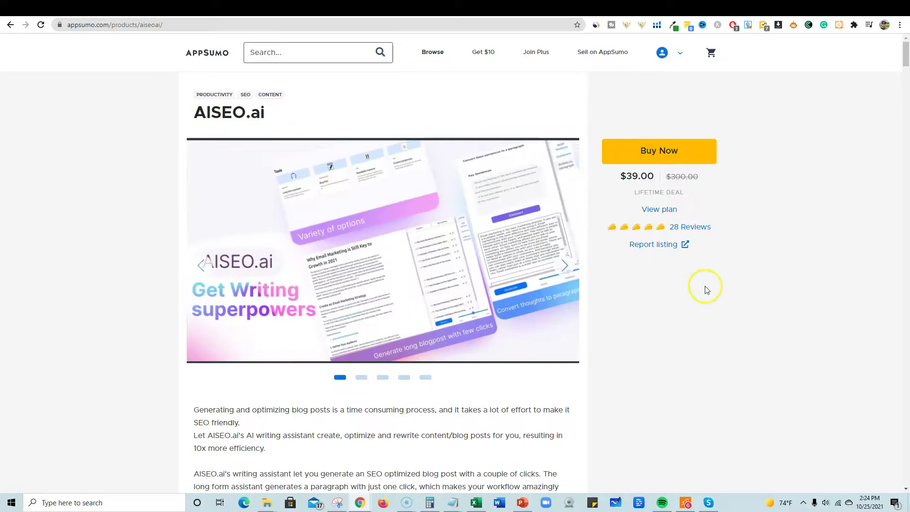
Step: Review the AISEO.ai lifetime deal's price, deal terms and plan features, including the monthly credit allowance
left_click_drag(618, 176, 670, 176)
left_click(725, 300)
scroll(654, 304, "down", 10)
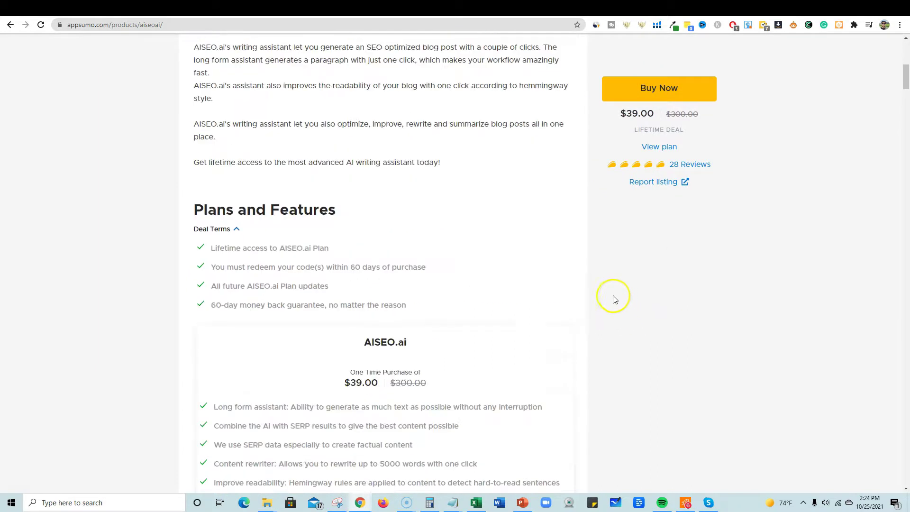
scroll(357, 301, "down", 5)
left_click_drag(519, 379, 388, 368)
left_click(472, 368)
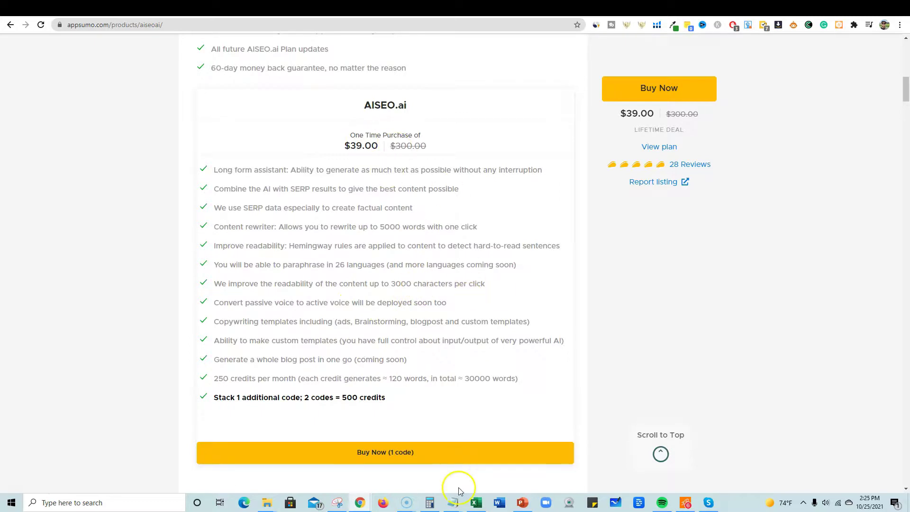
Step: Switch to the Excel pricing workbook, maximize it, enlarge the sheet and review the monthly costs of the Start and Growth plans
left_click(476, 502)
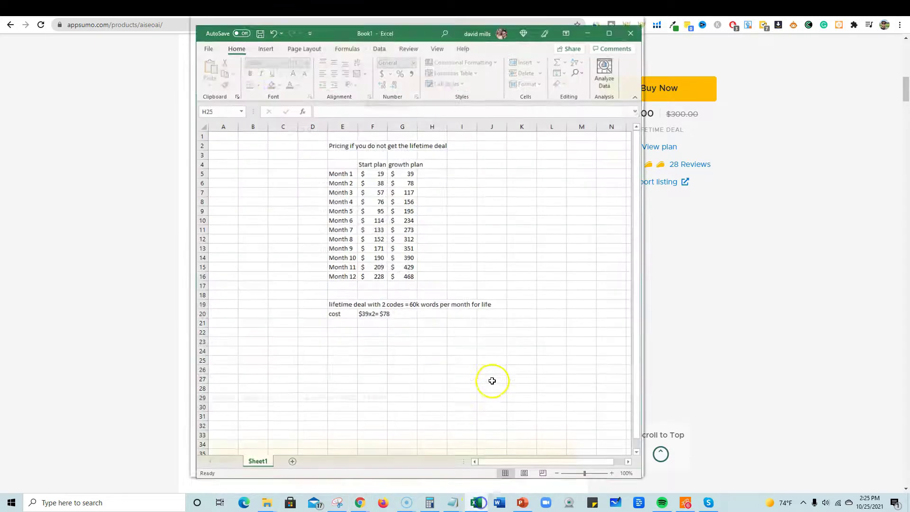
left_click(610, 24)
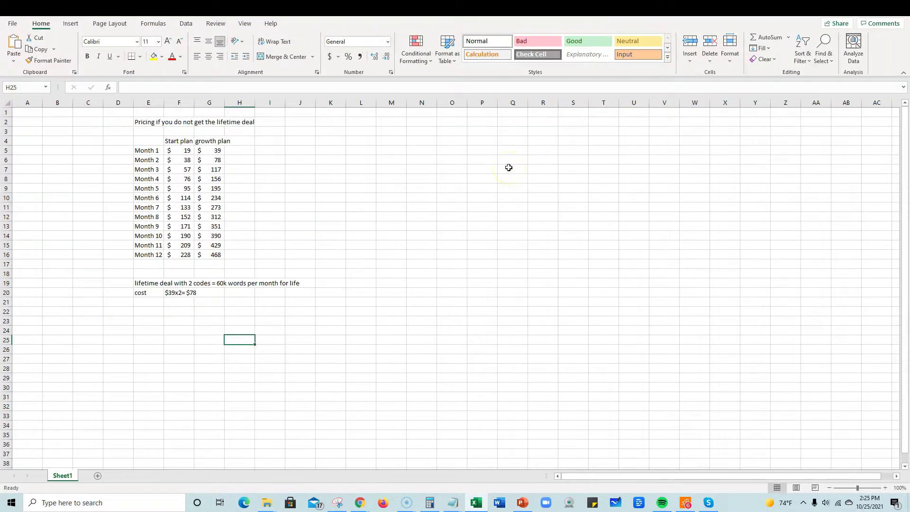
scroll(508, 168, "up", 5, "ctrl")
left_click_drag(233, 138, 554, 377)
left_click(476, 260)
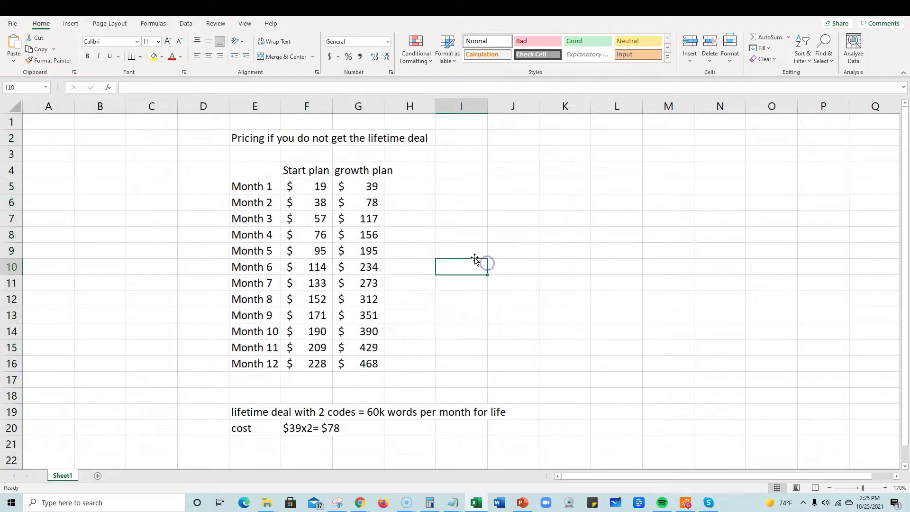
Step: Review the lifetime deal lines in rows 19 and 20, covering the two-code word allowance and its cost
left_click_drag(237, 412, 522, 435)
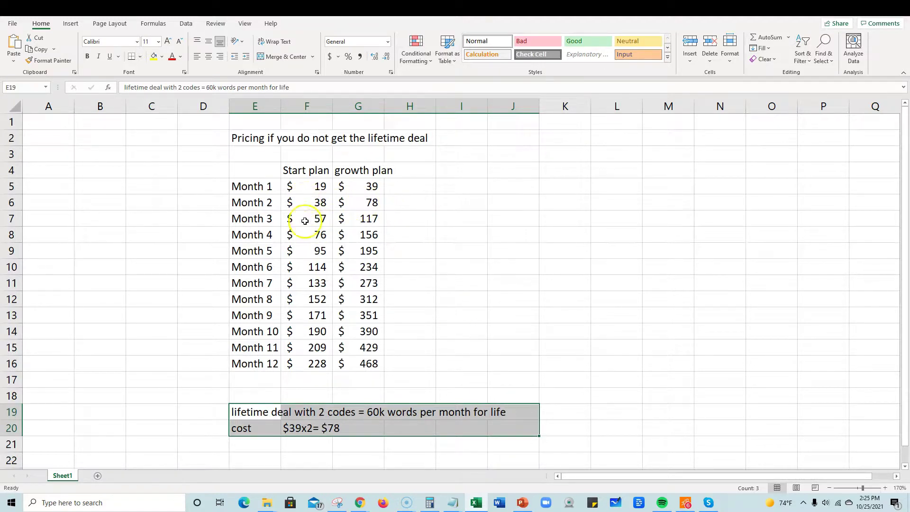
left_click(296, 429)
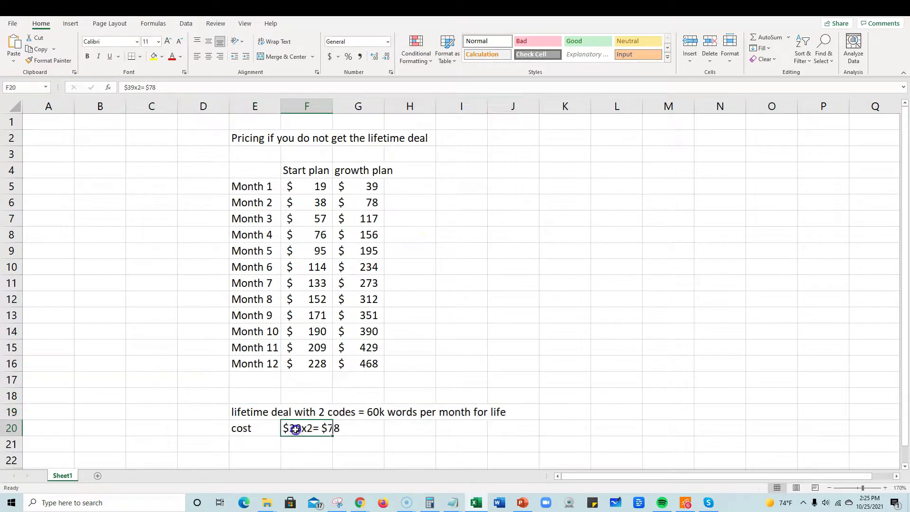
left_click(355, 429)
left_click_drag(256, 428, 406, 429)
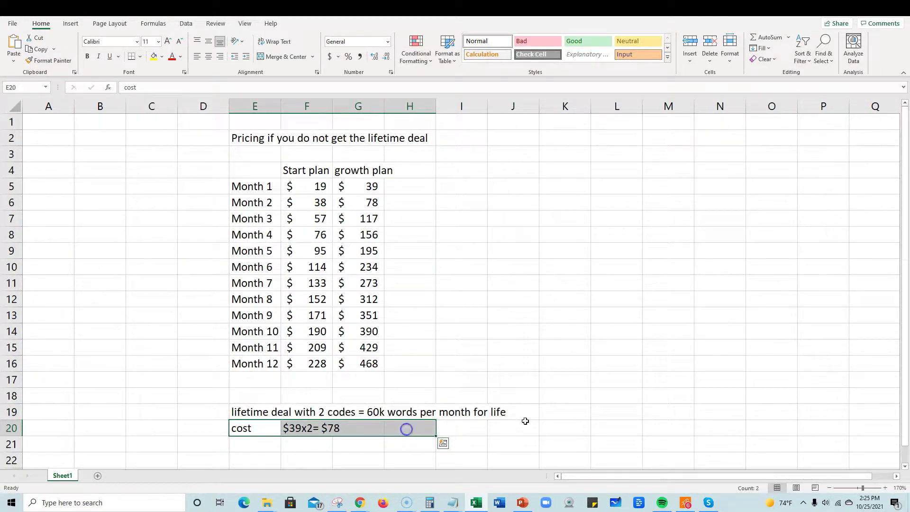
left_click(364, 431)
left_click_drag(243, 428, 354, 406)
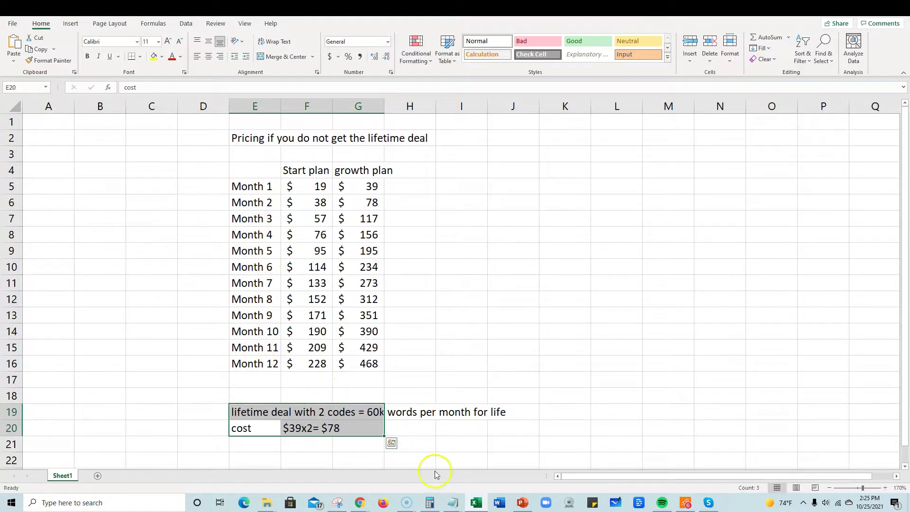
Step: Switch to the AISEO website in the browser, open its pricing page and view the Monthly prices of the Start and Growth plans
left_click(370, 502)
left_click(308, 462)
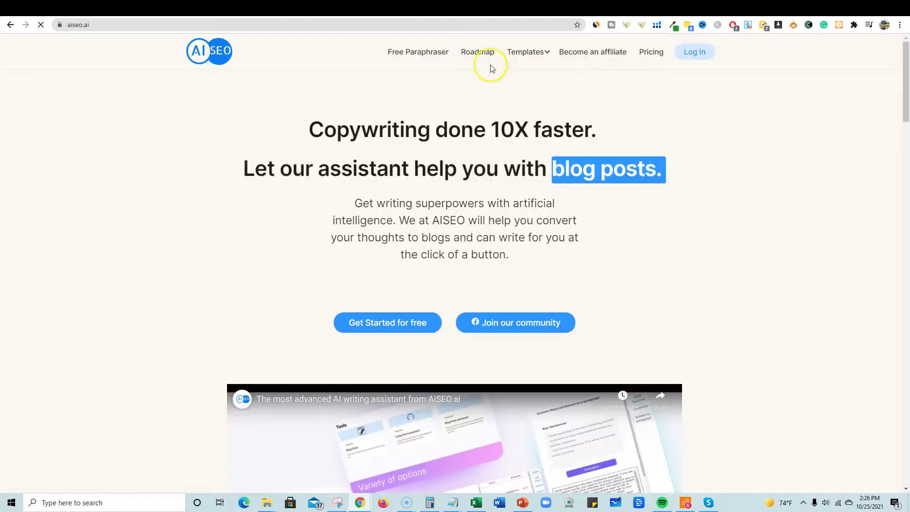
left_click(649, 52)
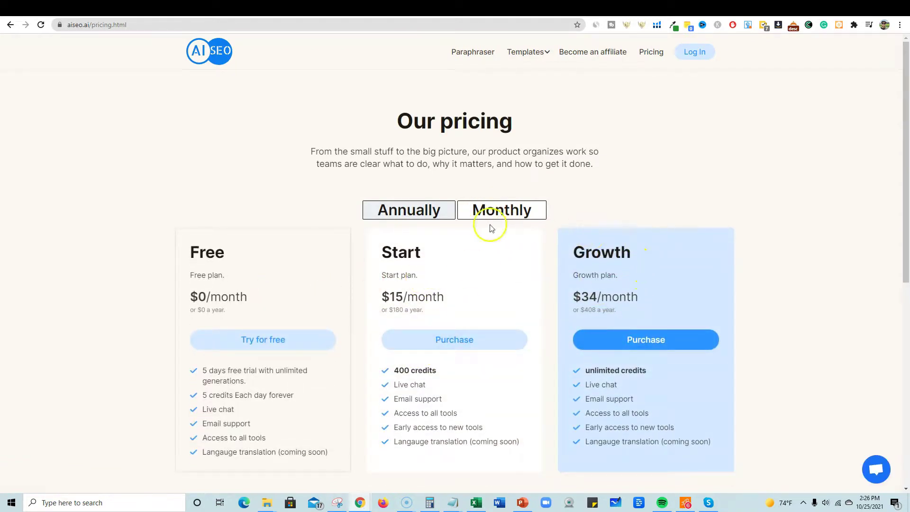
left_click(488, 208)
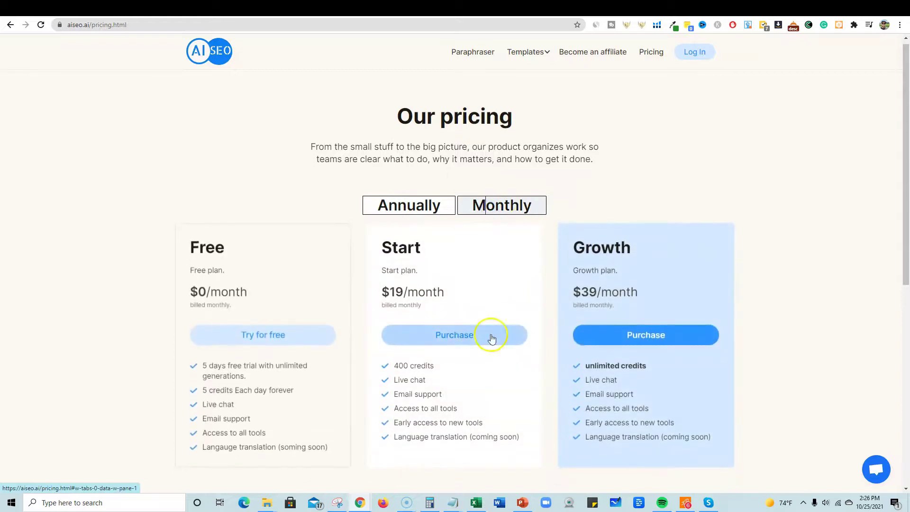
left_click_drag(588, 293, 638, 293)
left_click(694, 280)
Step: Return to the Excel workbook and compare the monthly plan costs with the lifetime deal's cost in row 20
left_click(476, 502)
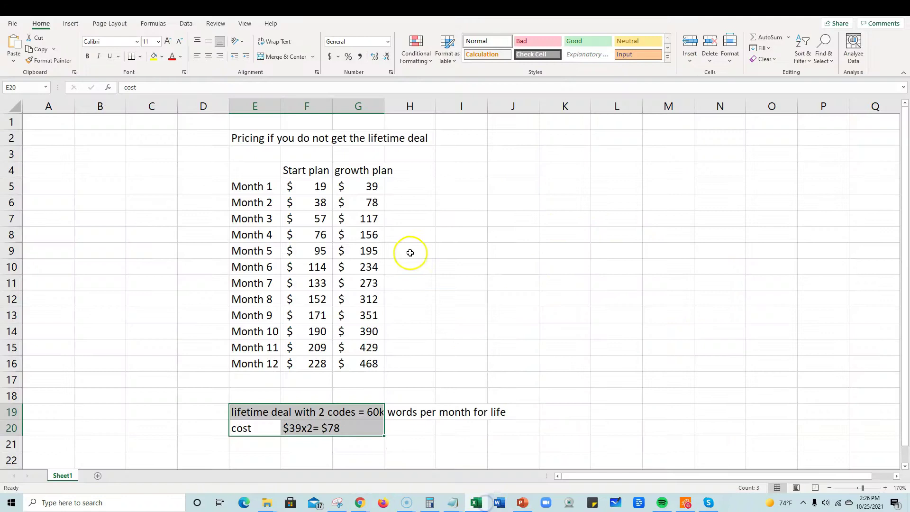
left_click_drag(228, 163, 441, 363)
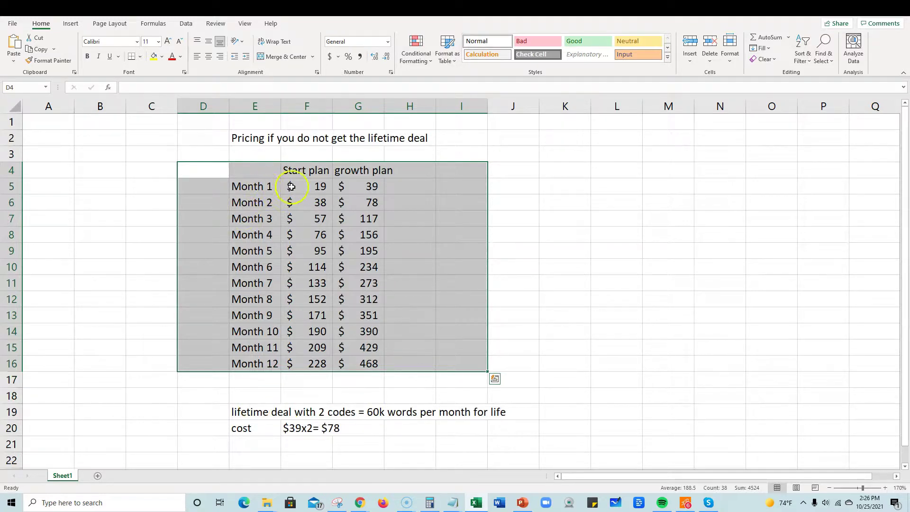
left_click(320, 185)
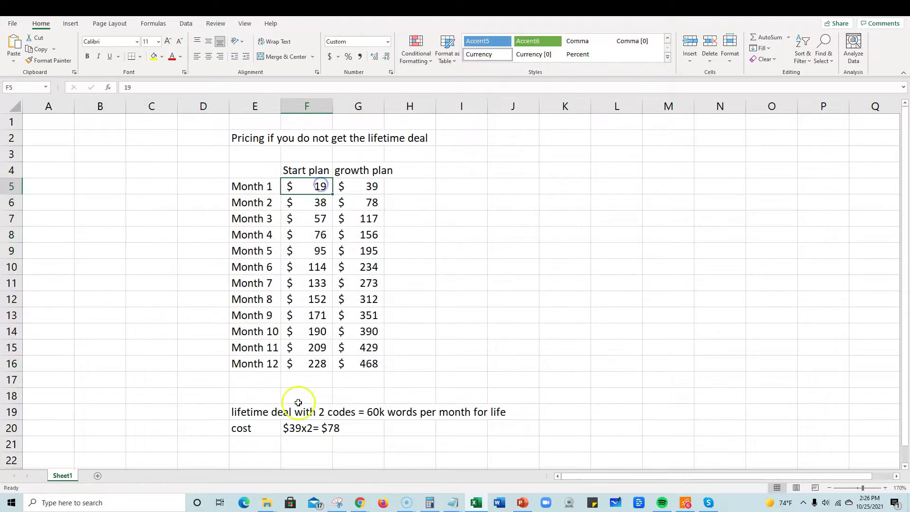
left_click(335, 429)
left_click_drag(260, 412, 341, 431)
left_click(331, 429)
Step: Fill the Month 1 to Month 4 labels and Start plan costs (E5:F8) with yellow
left_click(318, 186)
left_click_drag(316, 196, 257, 232)
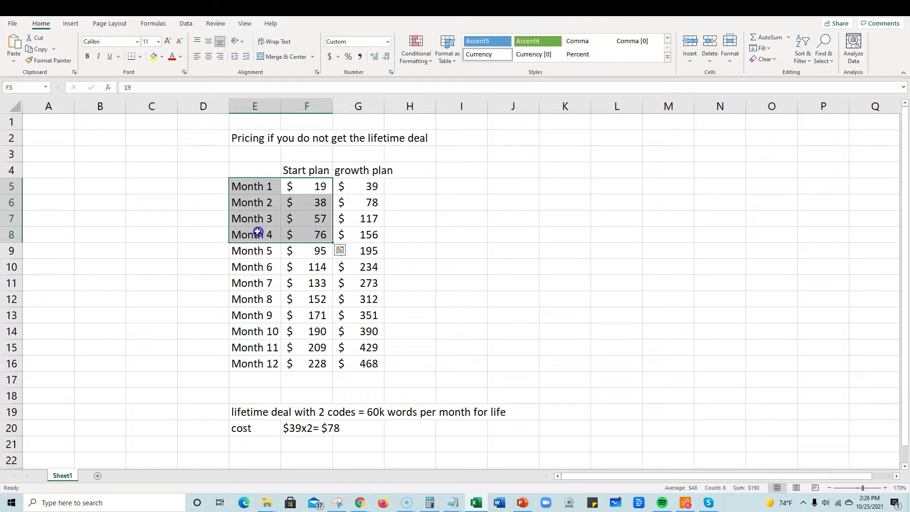
left_click(154, 58)
Step: Compare the highlighted Start plan months and the costs from Month 5 to Month 12 with the lifetime deal lines
left_click_drag(258, 186, 251, 233)
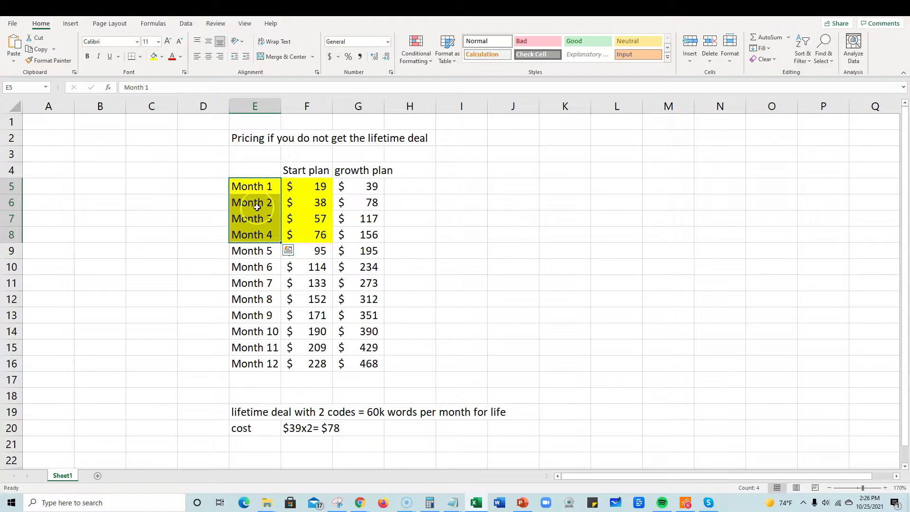
left_click_drag(261, 187, 262, 233)
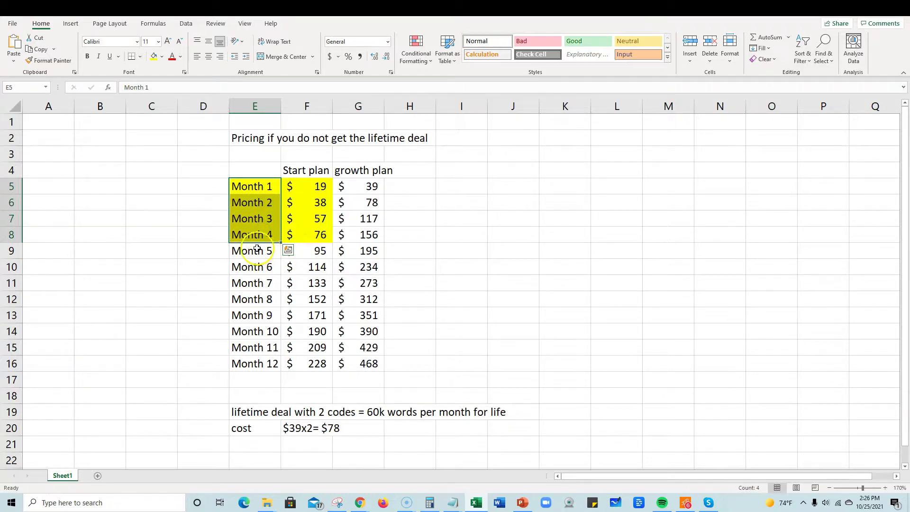
left_click_drag(252, 250, 300, 254)
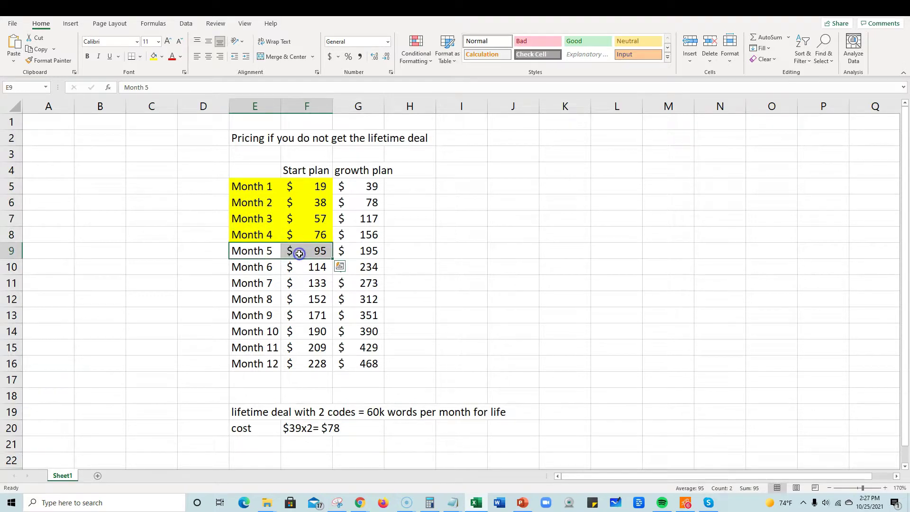
left_click_drag(268, 429, 488, 407)
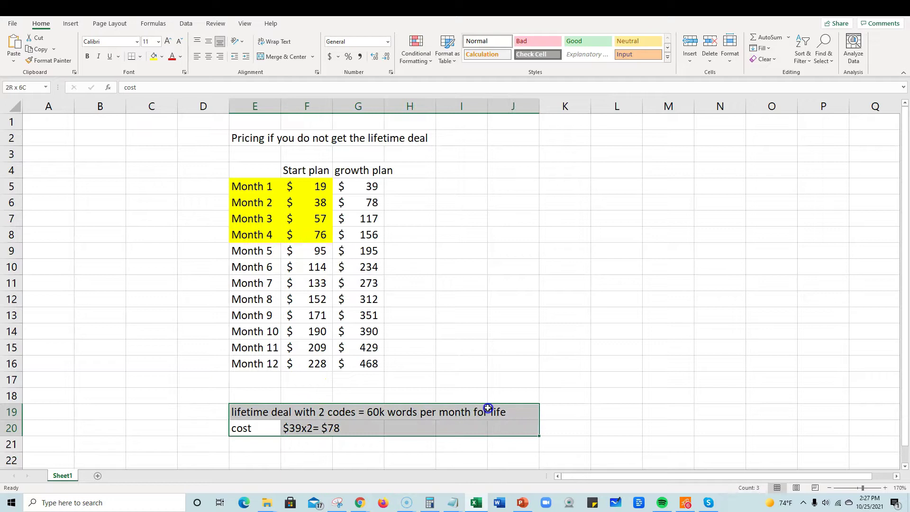
left_click_drag(259, 251, 305, 375)
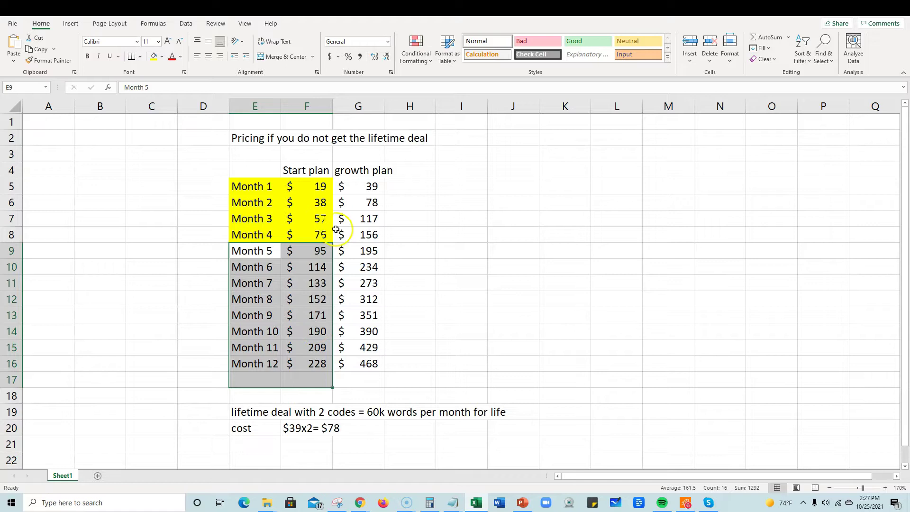
Step: Replace the yellow fill on the Month 1 to Month 4 labels and Start plan costs (E5:F8) with white
left_click_drag(252, 187, 319, 235)
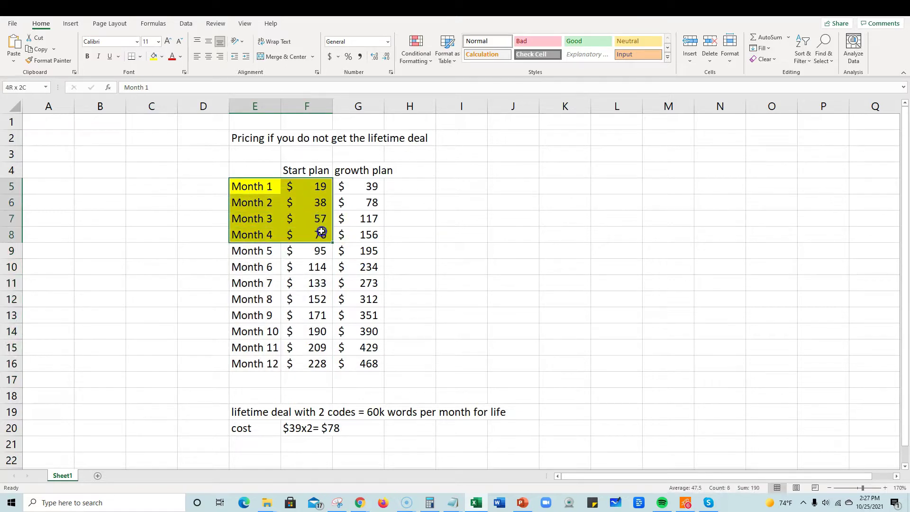
left_click(162, 56)
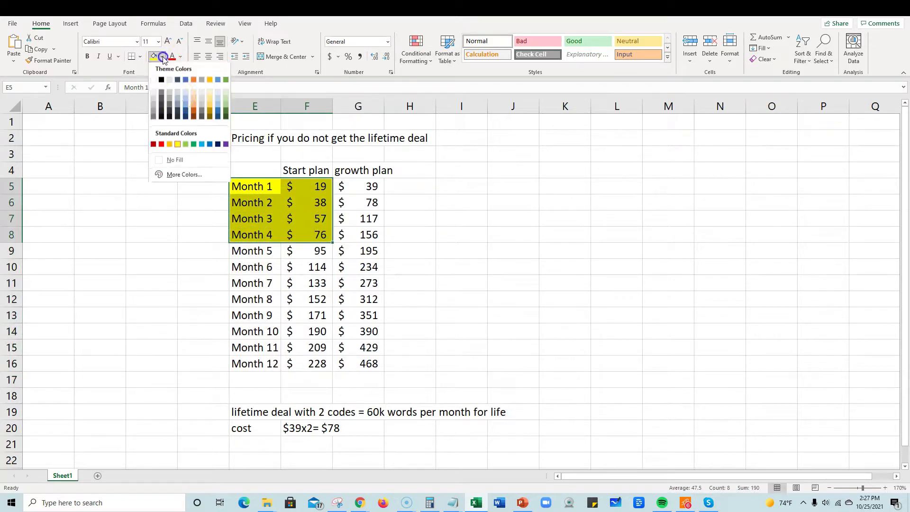
left_click(157, 82)
left_click(463, 233)
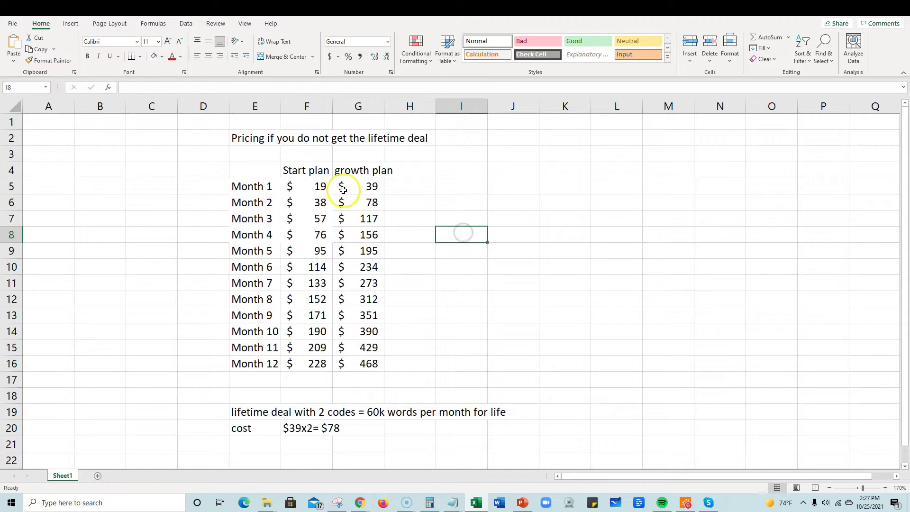
Step: Compare the Growth plan costs for Month 1 and Month 2 with the lifetime deal's cost in row 20
left_click(355, 428)
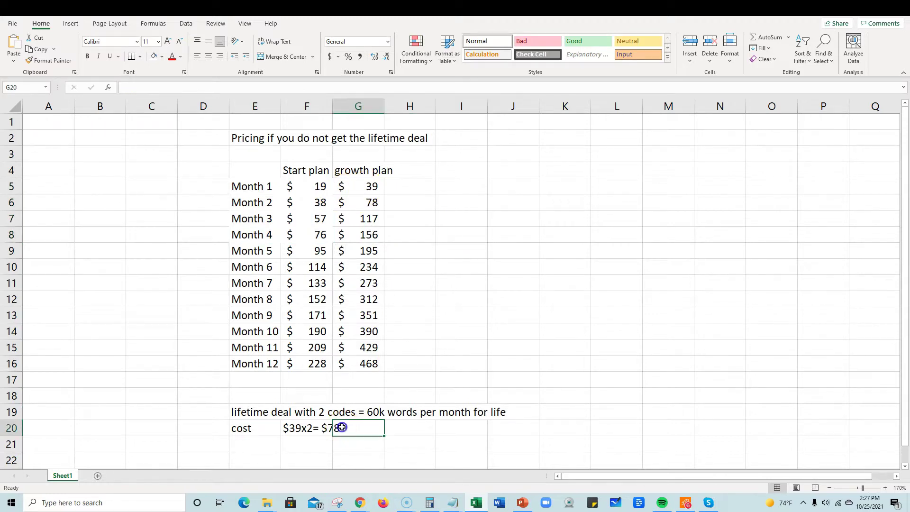
left_click(363, 184)
left_click_drag(363, 189, 377, 203)
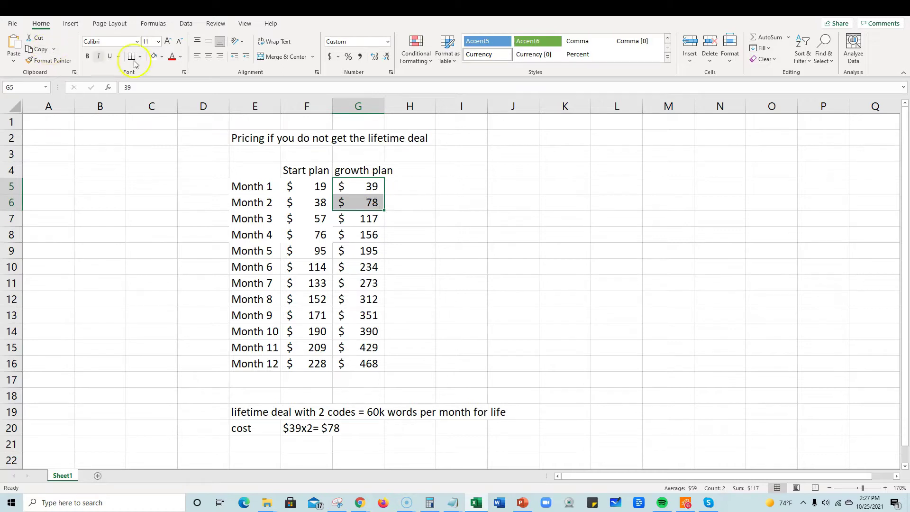
left_click(469, 215)
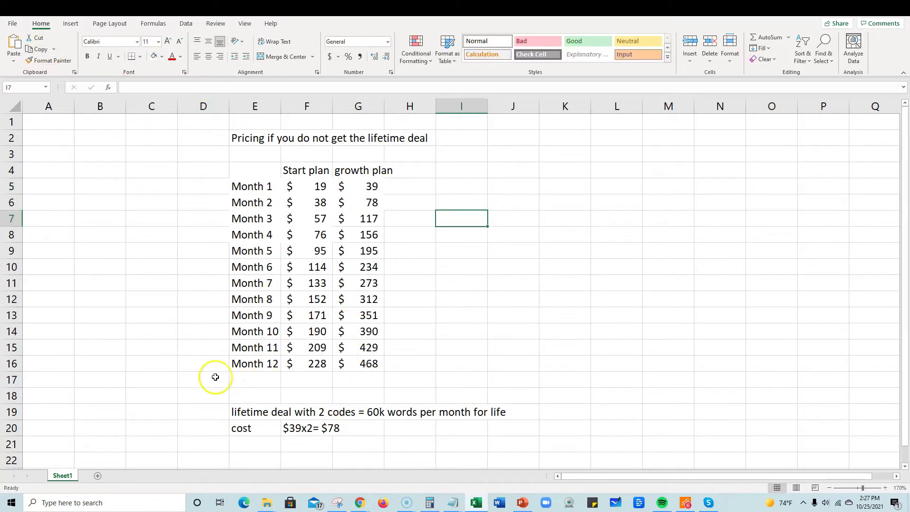
Step: Compare the lifetime deal lines in rows 19 and 20 with both plans' costs from Month 5 to Month 12
left_click_drag(250, 410, 513, 428)
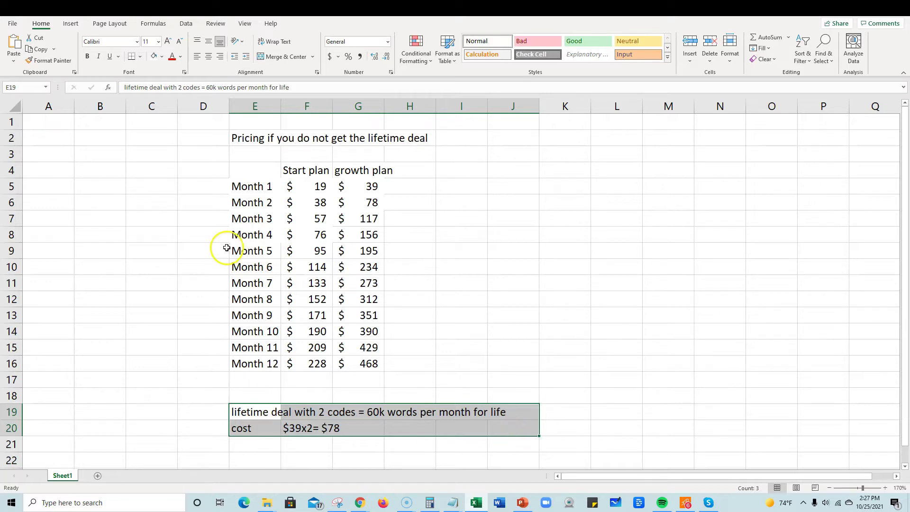
left_click_drag(230, 246, 375, 370)
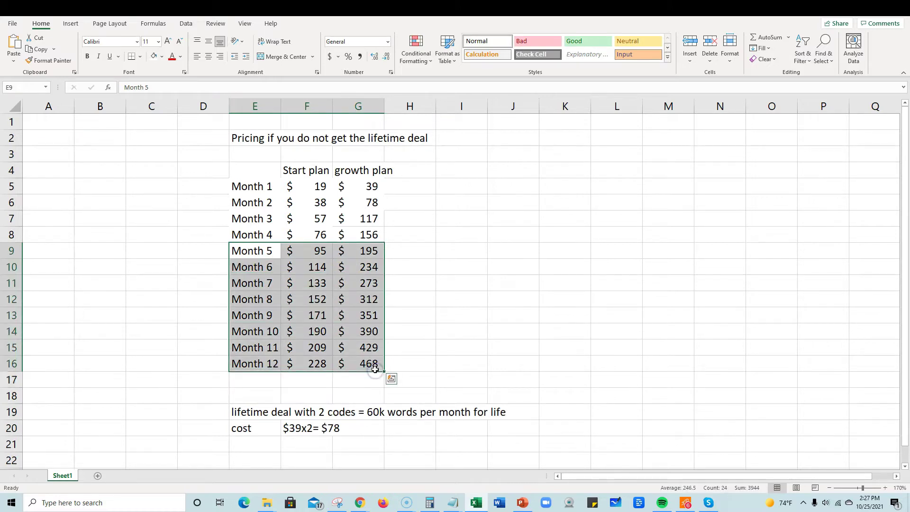
left_click(214, 236)
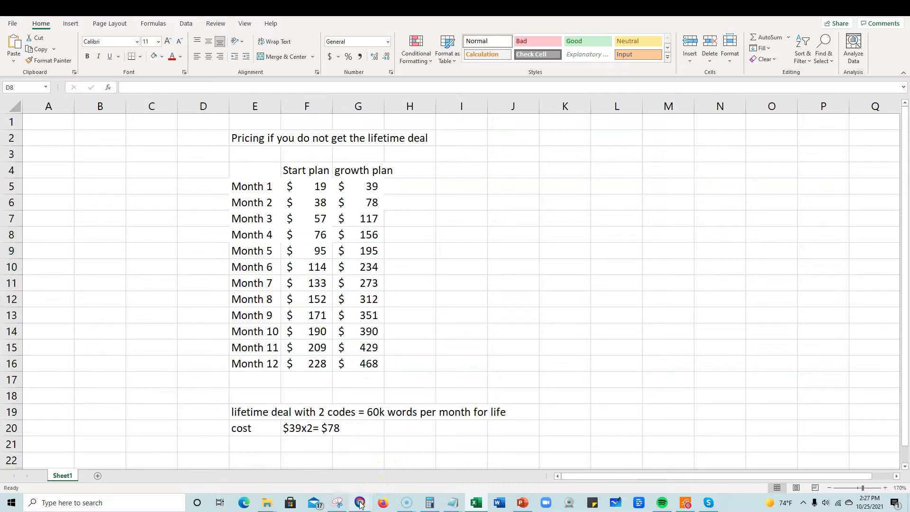
Step: Switch to the browser, go to the AISEO.ai listing on AppSumo and review its one-time purchase price, deal terms and features
mouse_move(360, 504)
left_click(327, 462)
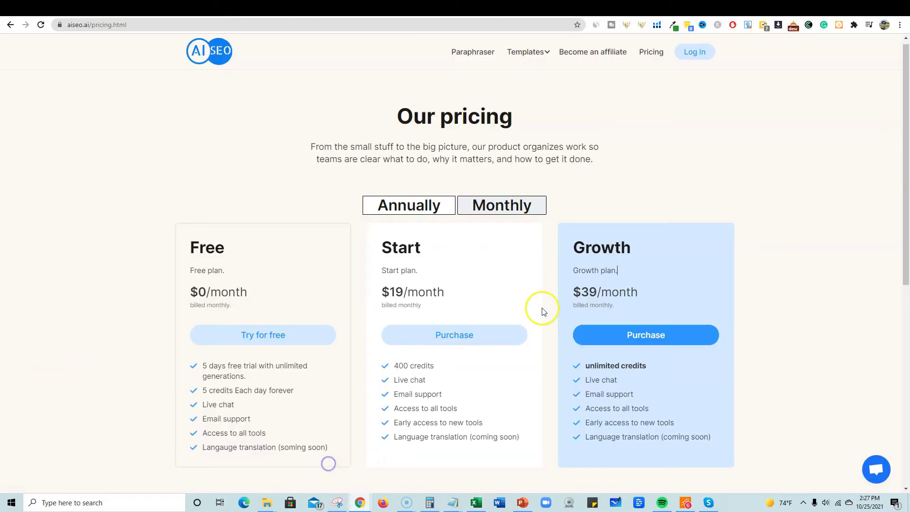
left_click(667, 8)
scroll(582, 236, "down", 1)
scroll(563, 272, "up", 1)
left_click_drag(344, 324, 457, 339)
left_click(490, 312)
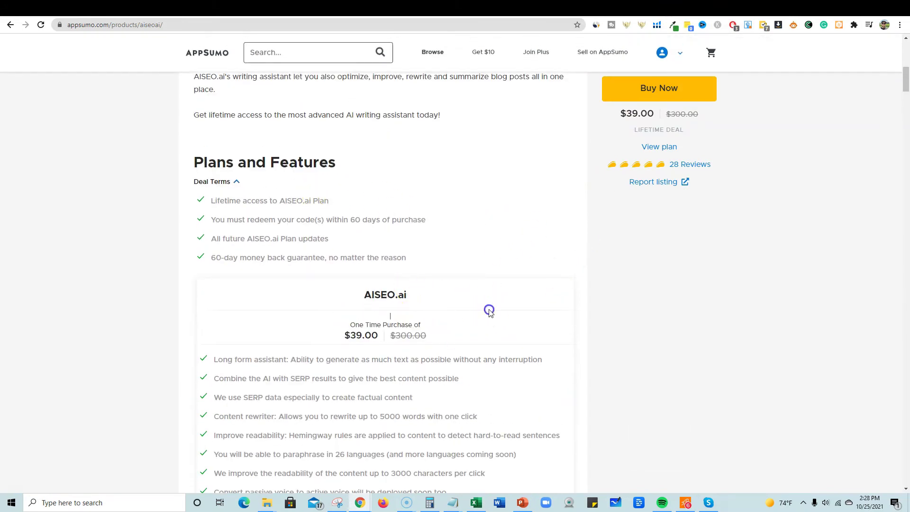
scroll(481, 317, "down", 8)
scroll(481, 316, "up", 15)
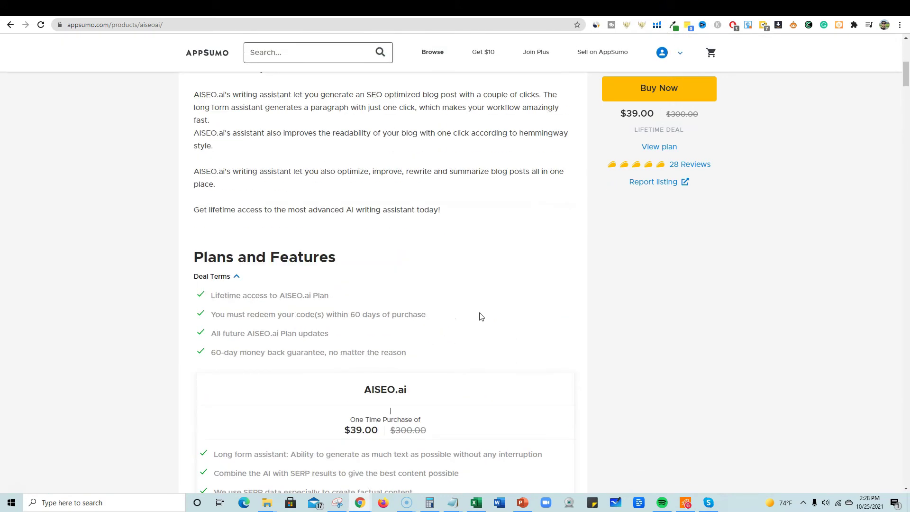